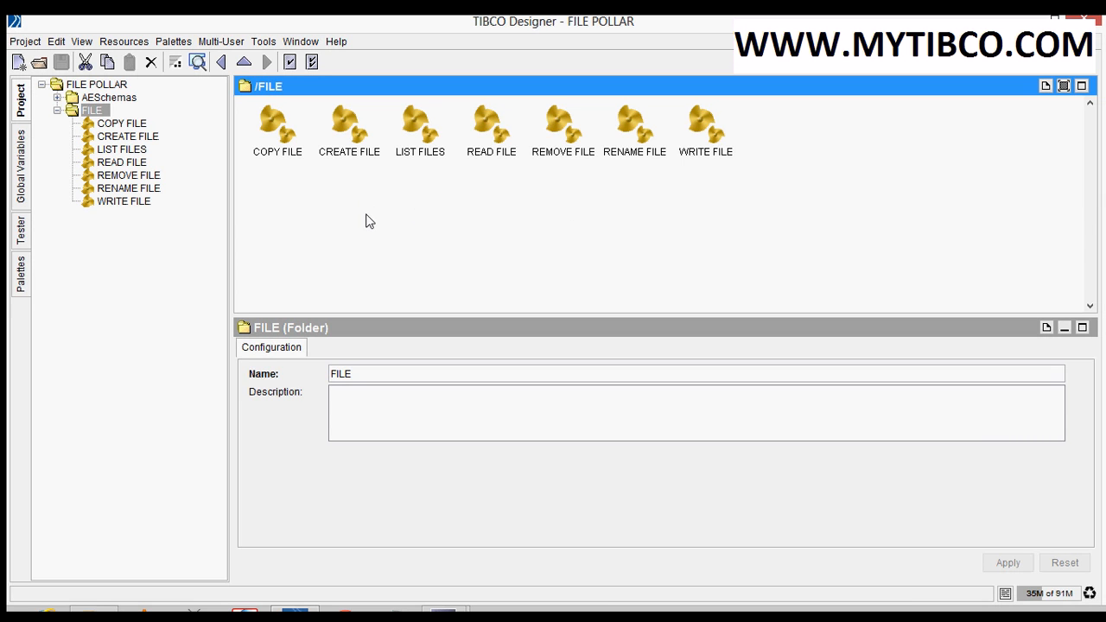
- Add a process definition to the FILE folder and name it FILE POLLAR
{"action": "right_click", "coordinate": [367, 221]}
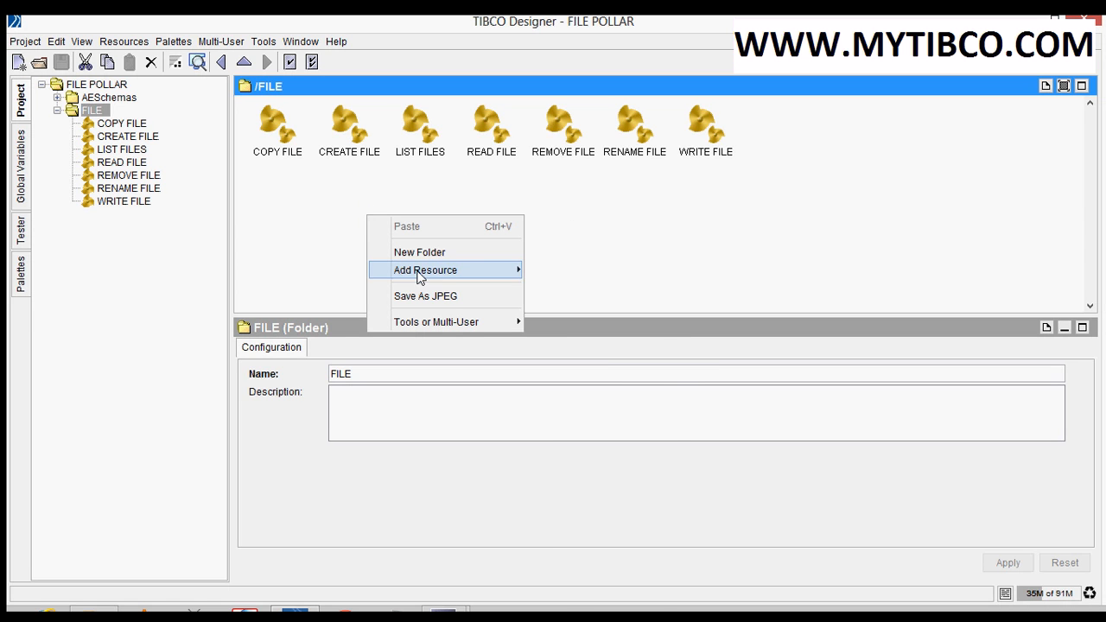
{"action": "mouse_move", "coordinate": [450, 271]}
{"action": "mouse_move", "coordinate": [566, 556]}
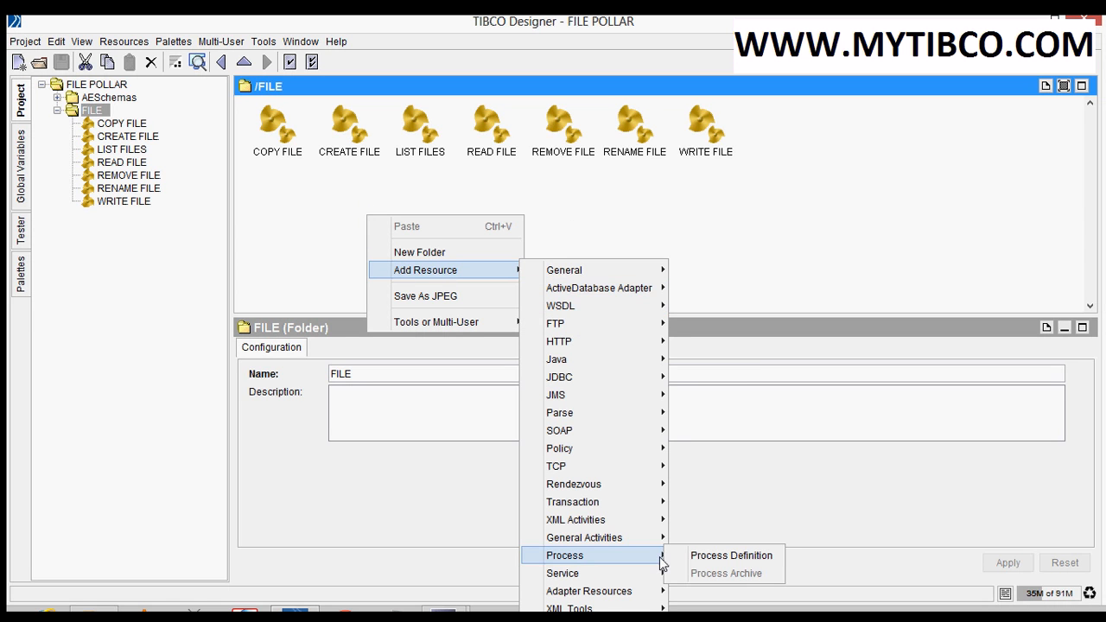
{"action": "left_click", "coordinate": [734, 554]}
{"action": "left_click_drag", "start_coordinate": [447, 374], "coordinate": [349, 377]}
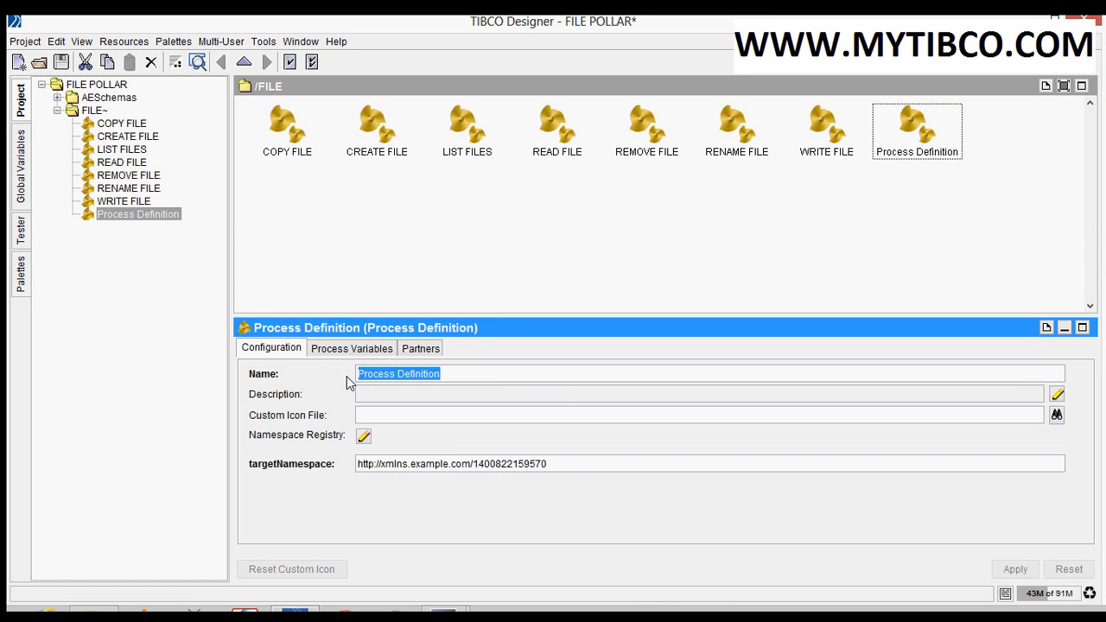
{"action": "type", "text": "FILE P"}
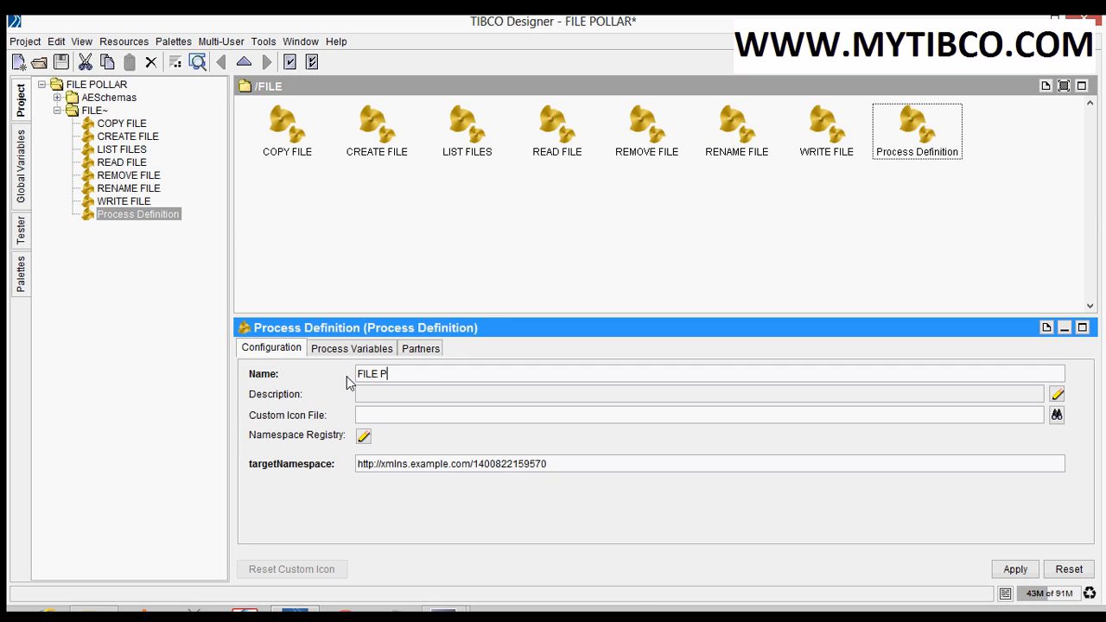
{"action": "type", "text": "OLLAR"}
{"action": "left_click", "coordinate": [1021, 571]}
{"action": "left_click", "coordinate": [864, 277]}
- Open the FILE POLLAR process and inspect its Start and End activities
{"action": "left_click", "coordinate": [777, 141]}
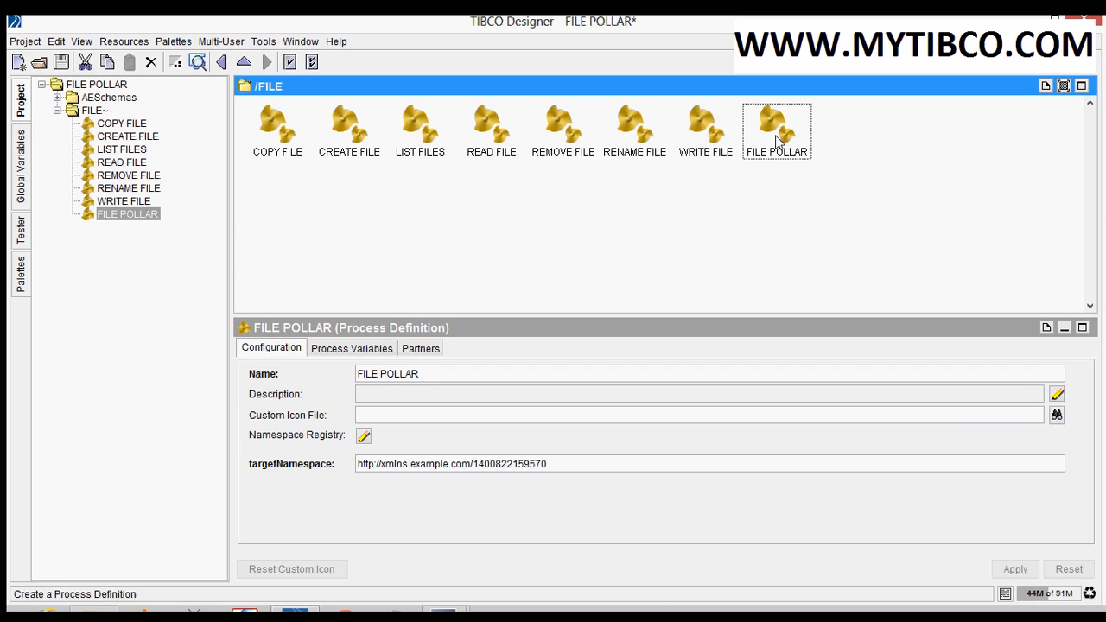
{"action": "double_click", "coordinate": [777, 141]}
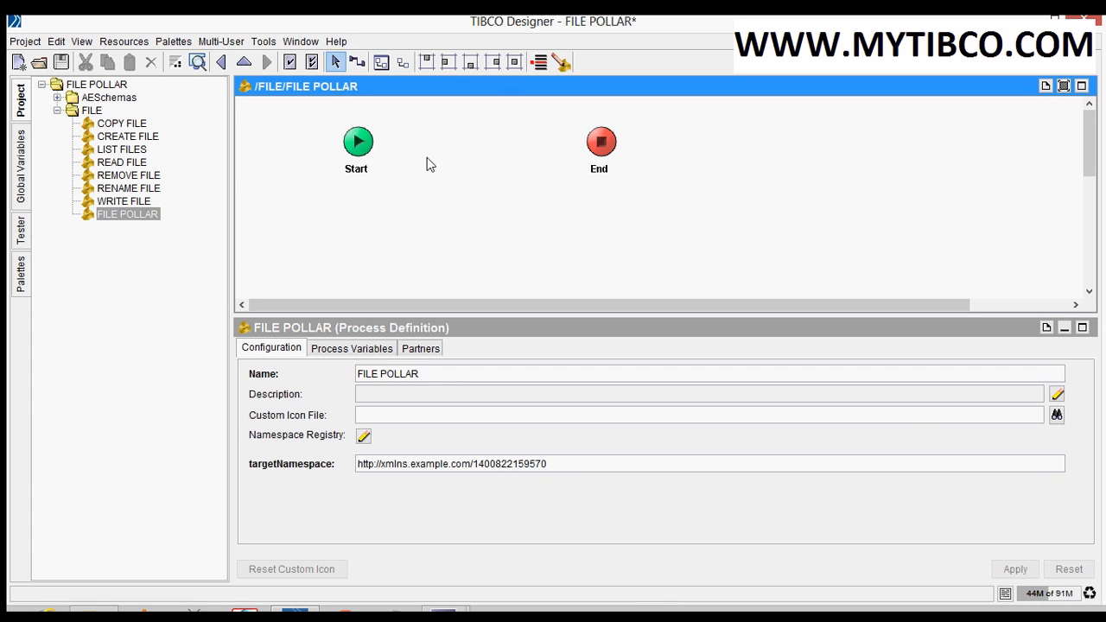
{"action": "left_click", "coordinate": [368, 162]}
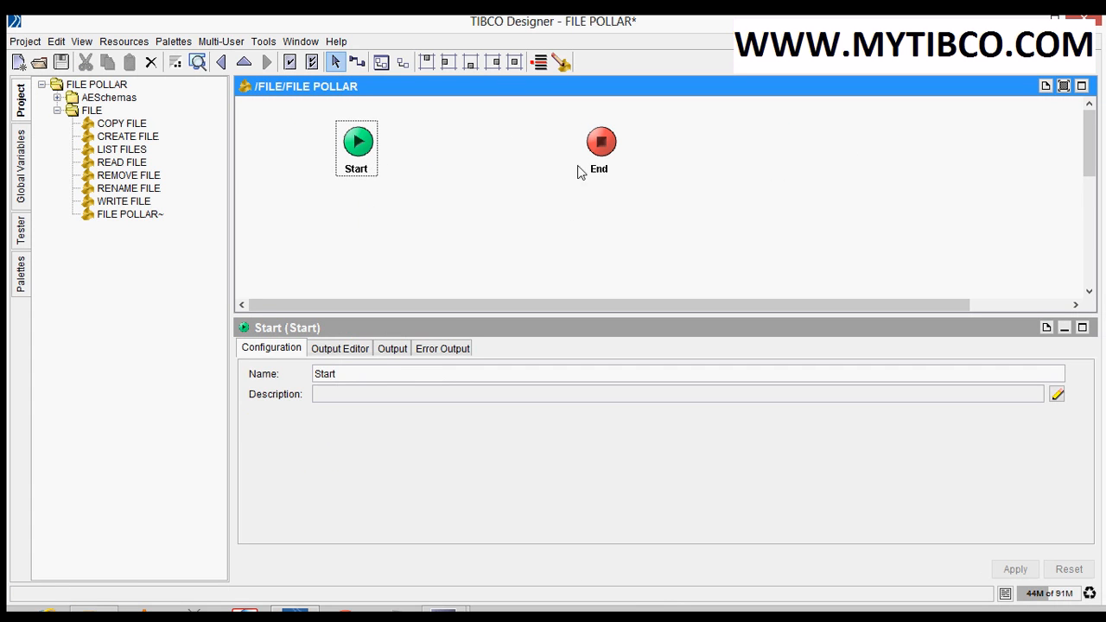
{"action": "left_click", "coordinate": [610, 154]}
- Add a File Poller activity to the process and place it where the Start activity was
{"action": "right_click", "coordinate": [452, 168]}
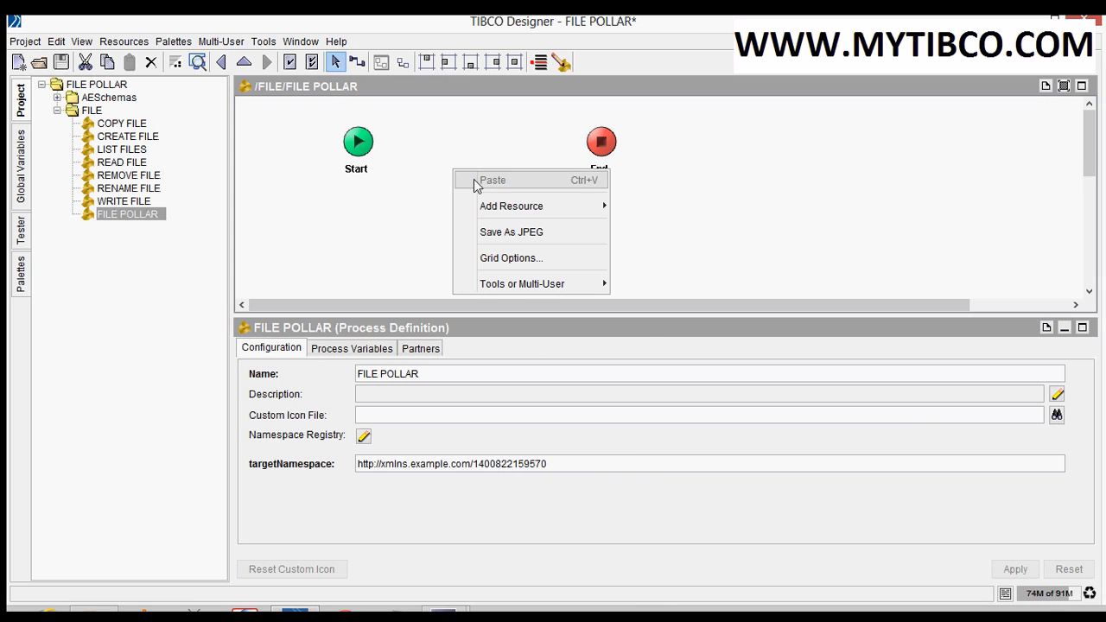
{"action": "mouse_move", "coordinate": [518, 205]}
{"action": "mouse_move", "coordinate": [733, 227]}
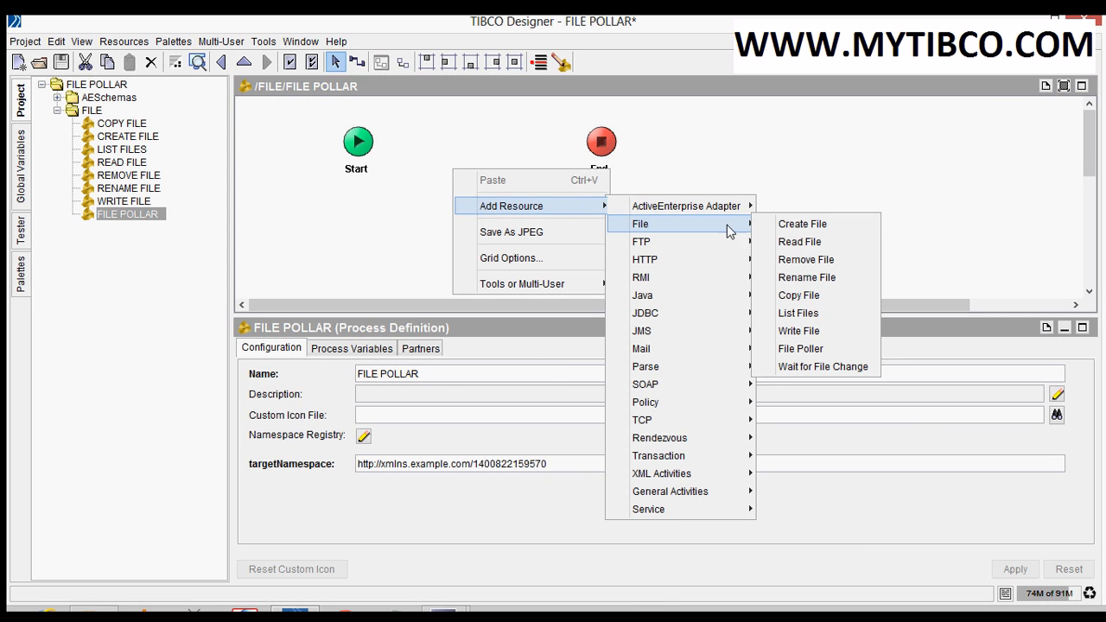
{"action": "left_click", "coordinate": [804, 350]}
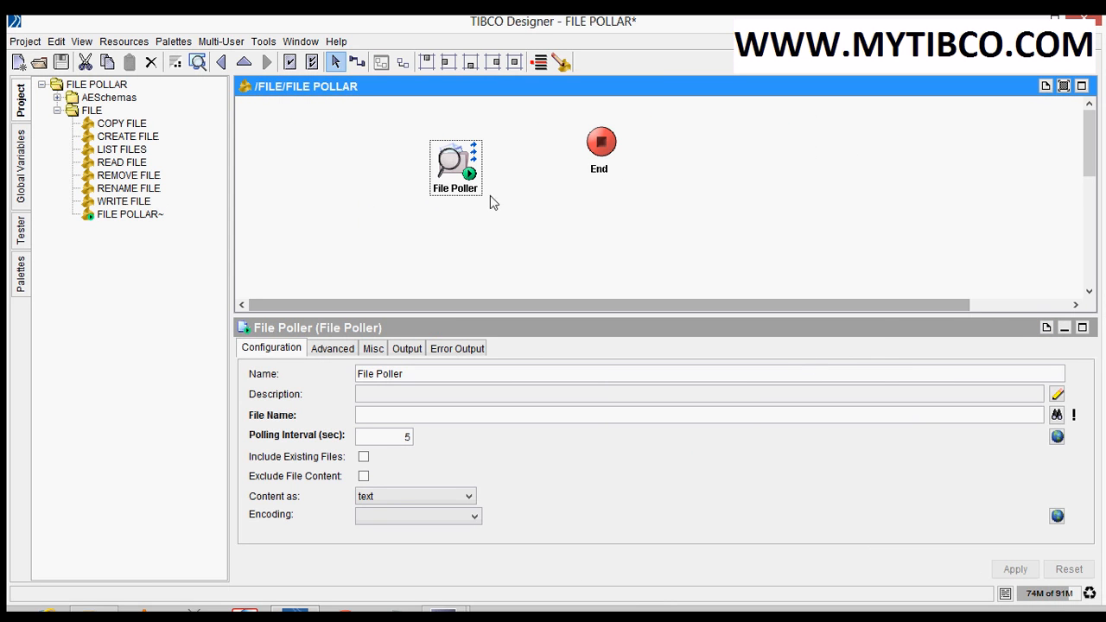
{"action": "left_click_drag", "start_coordinate": [475, 184], "coordinate": [362, 175]}
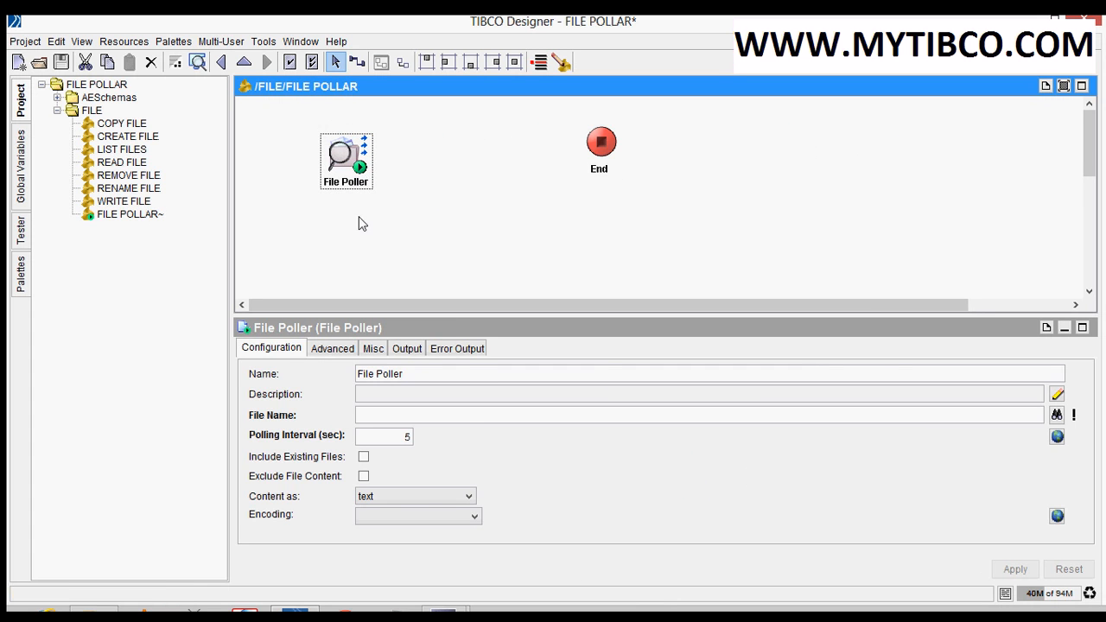
{"action": "left_click", "coordinate": [363, 223]}
{"action": "left_click", "coordinate": [355, 178]}
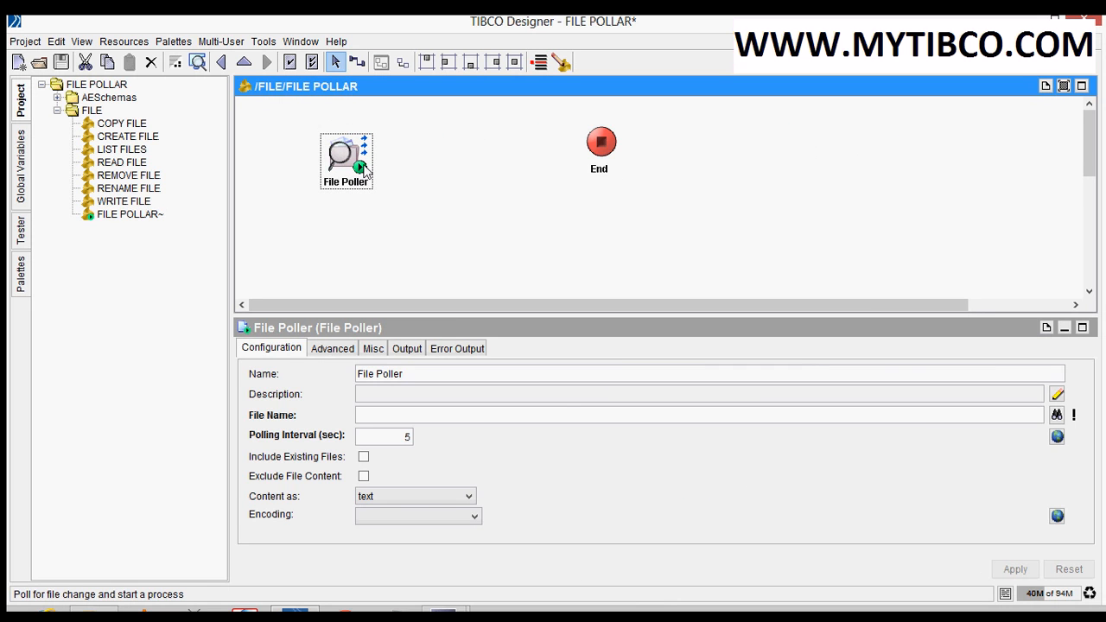
- Draw a transition from the File Poller activity to the End activity
{"action": "left_click", "coordinate": [425, 200]}
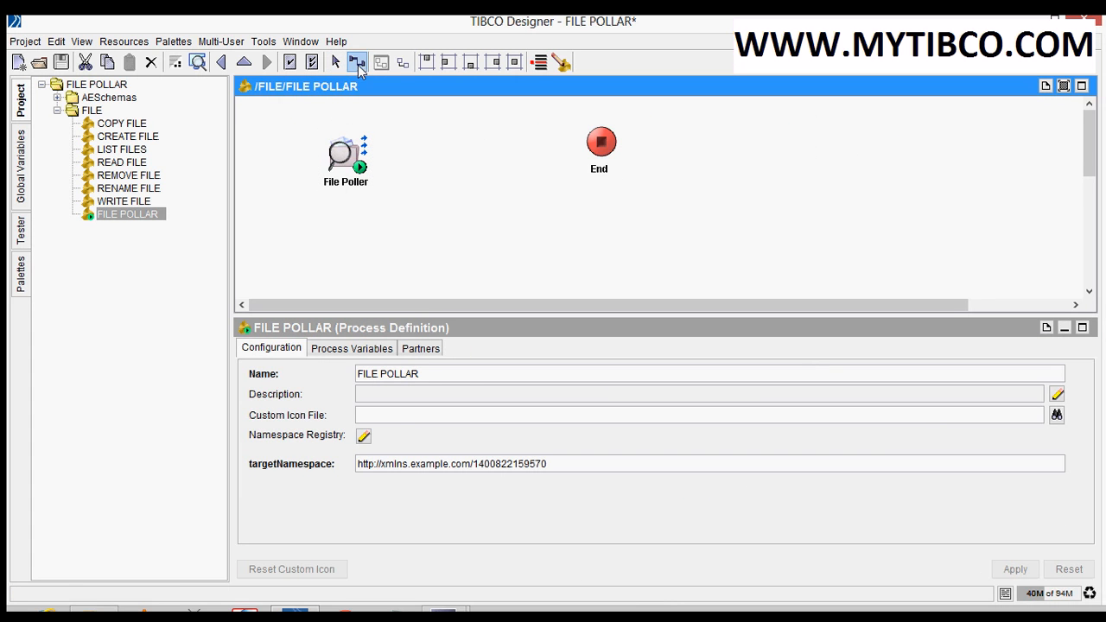
{"action": "left_click", "coordinate": [358, 65]}
{"action": "left_click_drag", "start_coordinate": [346, 155], "coordinate": [597, 142]}
{"action": "left_click", "coordinate": [442, 207]}
- Enlarge the File Poller's settings area and review its Misc, Output, Error Output and Configuration settings
{"action": "left_click", "coordinate": [343, 160]}
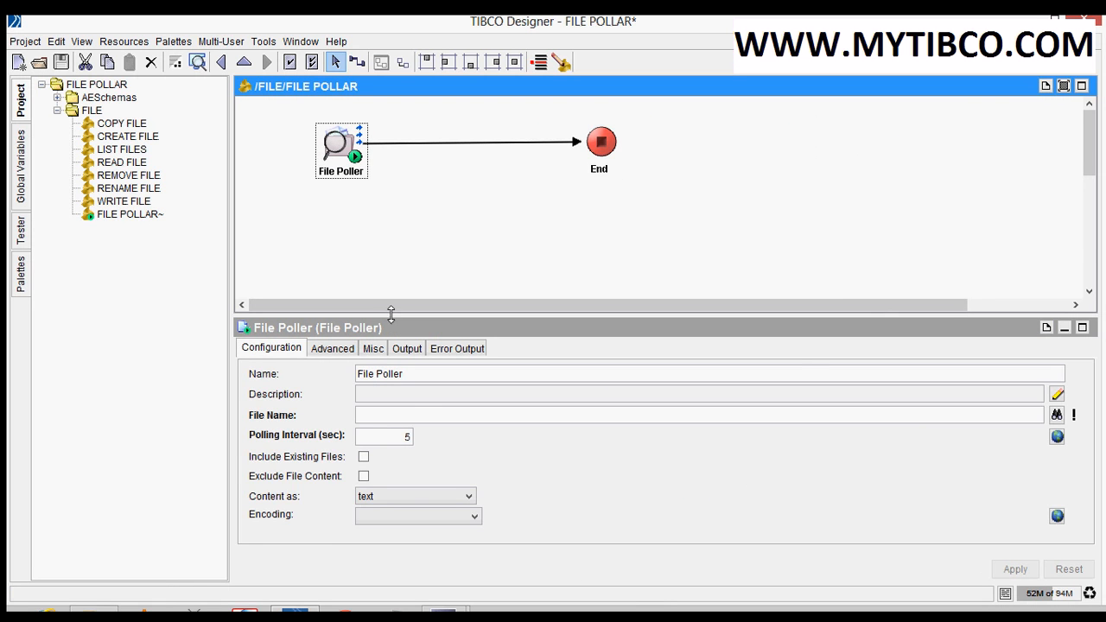
{"action": "left_click_drag", "start_coordinate": [389, 316], "coordinate": [386, 240]}
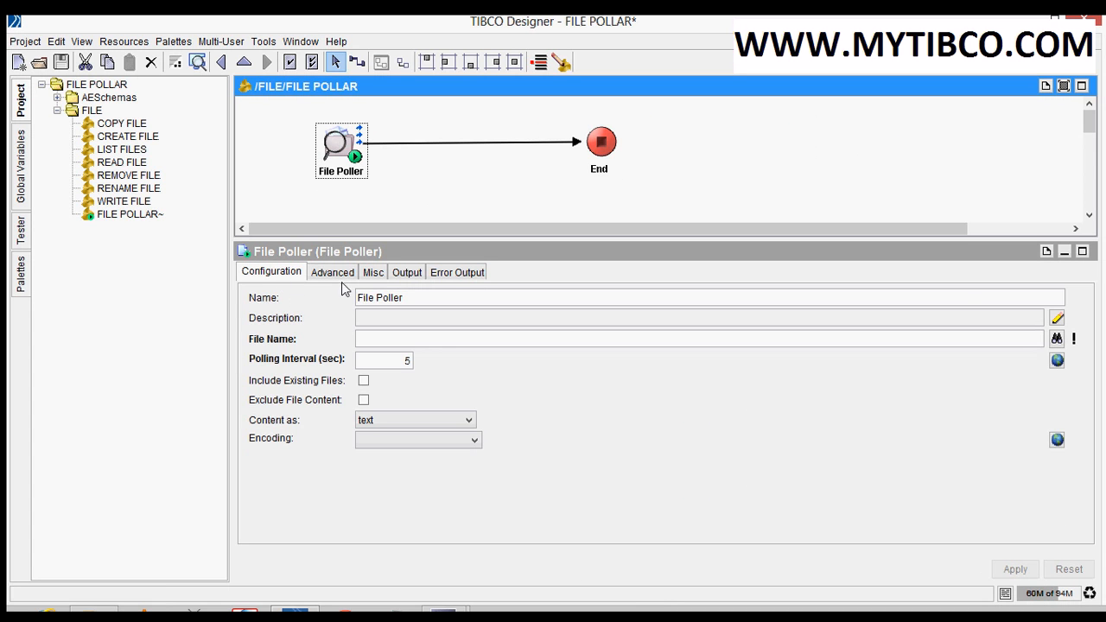
{"action": "left_click", "coordinate": [374, 274]}
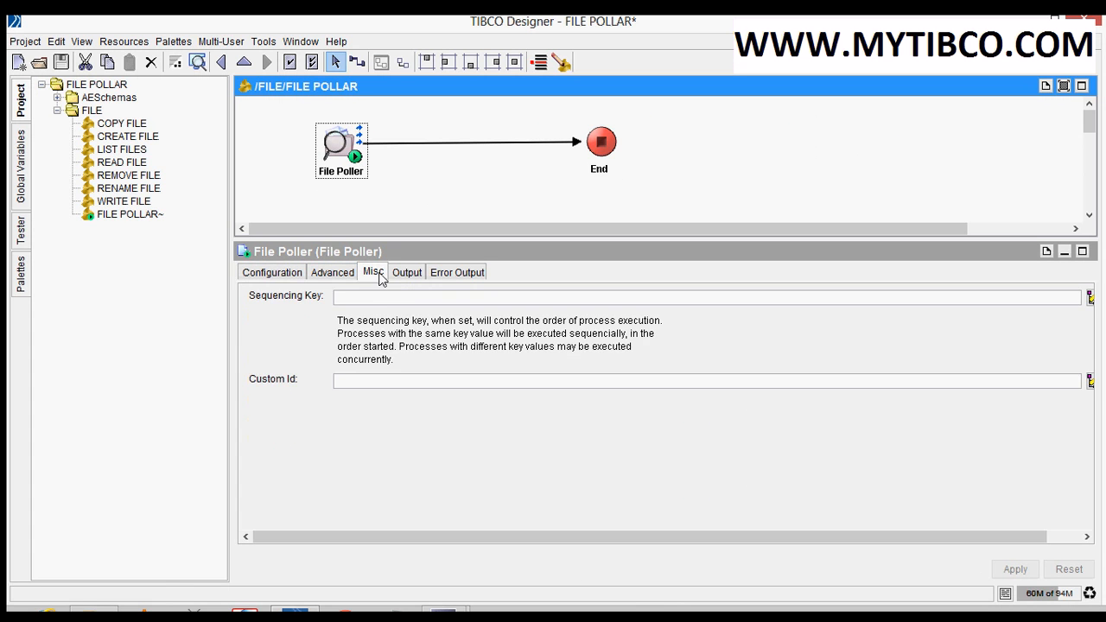
{"action": "left_click", "coordinate": [408, 274]}
{"action": "left_click", "coordinate": [445, 275]}
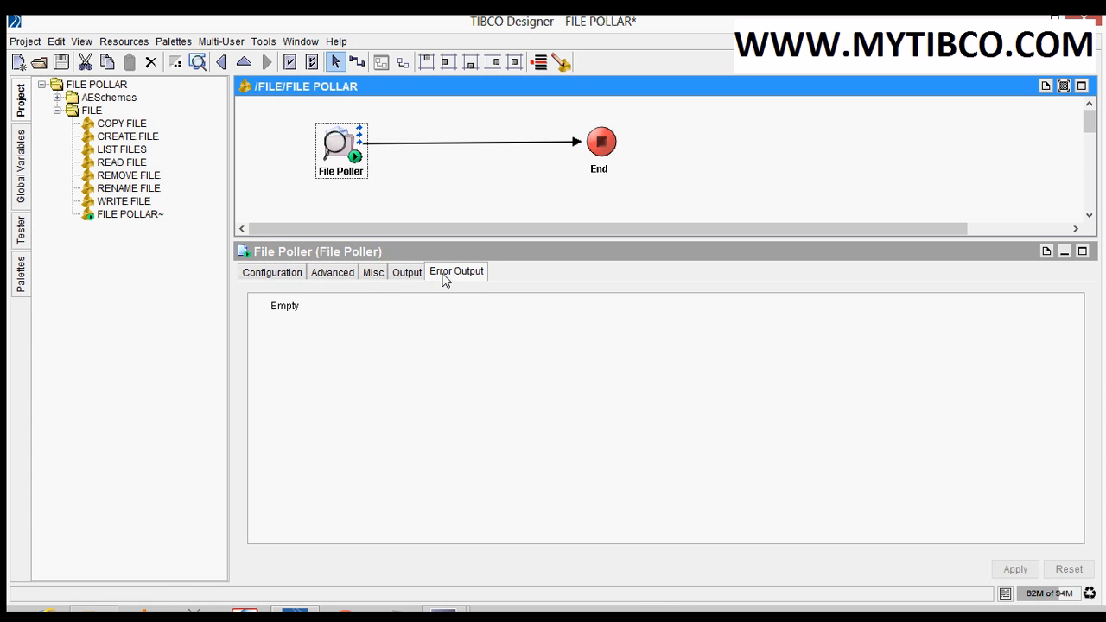
{"action": "left_click", "coordinate": [268, 275]}
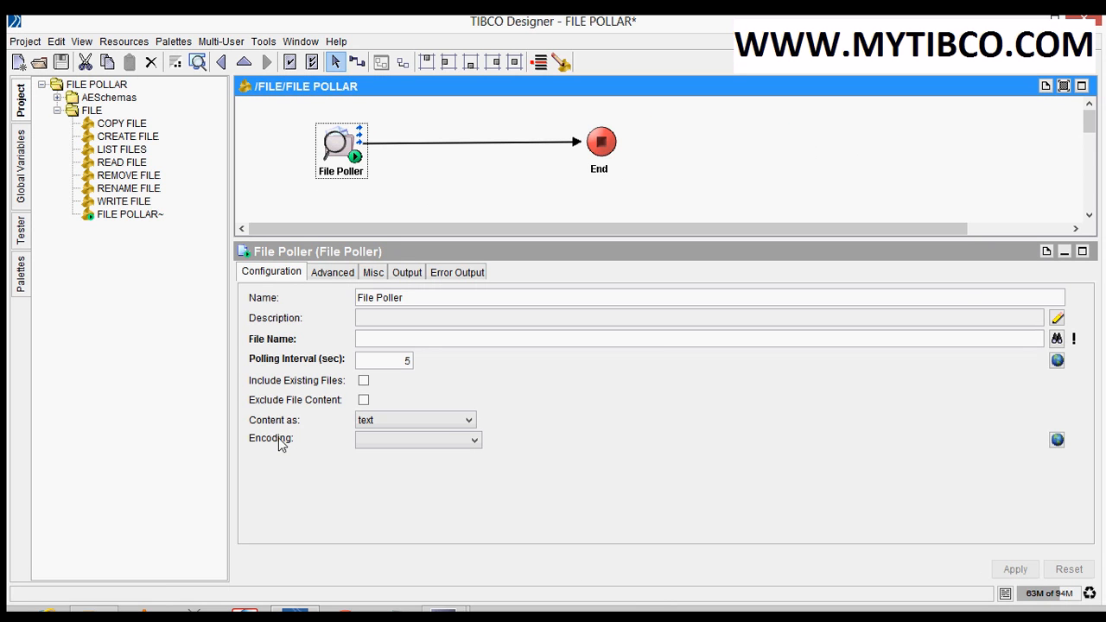
- Check the folder path in File Explorer, set the File Poller's file name to D:/FILE/A.txt and apply it
{"action": "left_click", "coordinate": [396, 337]}
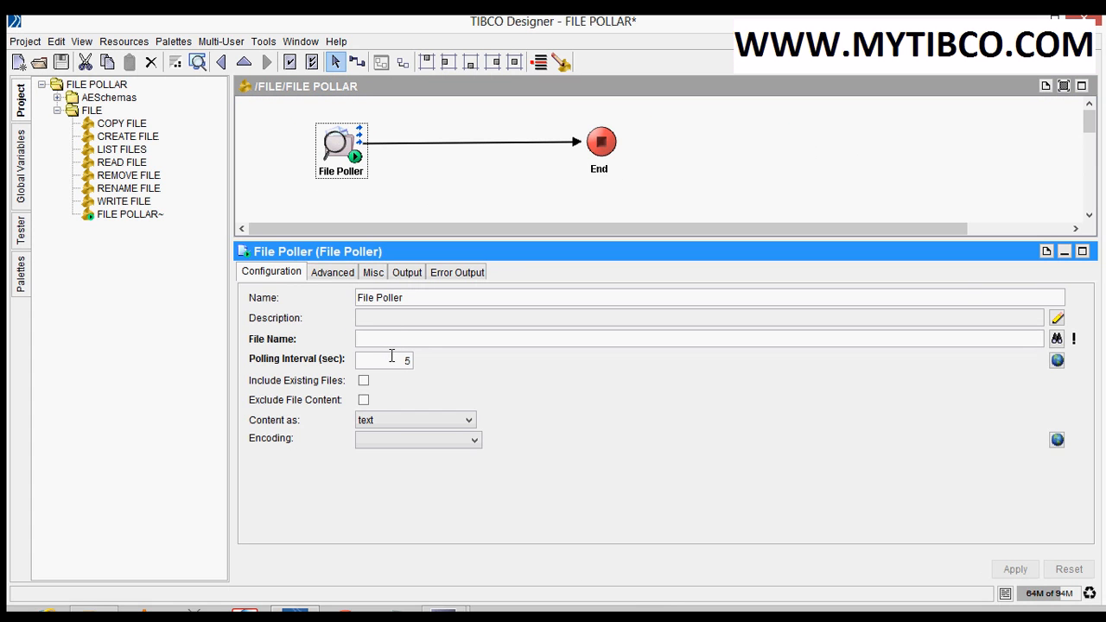
{"action": "left_click", "coordinate": [93, 614]}
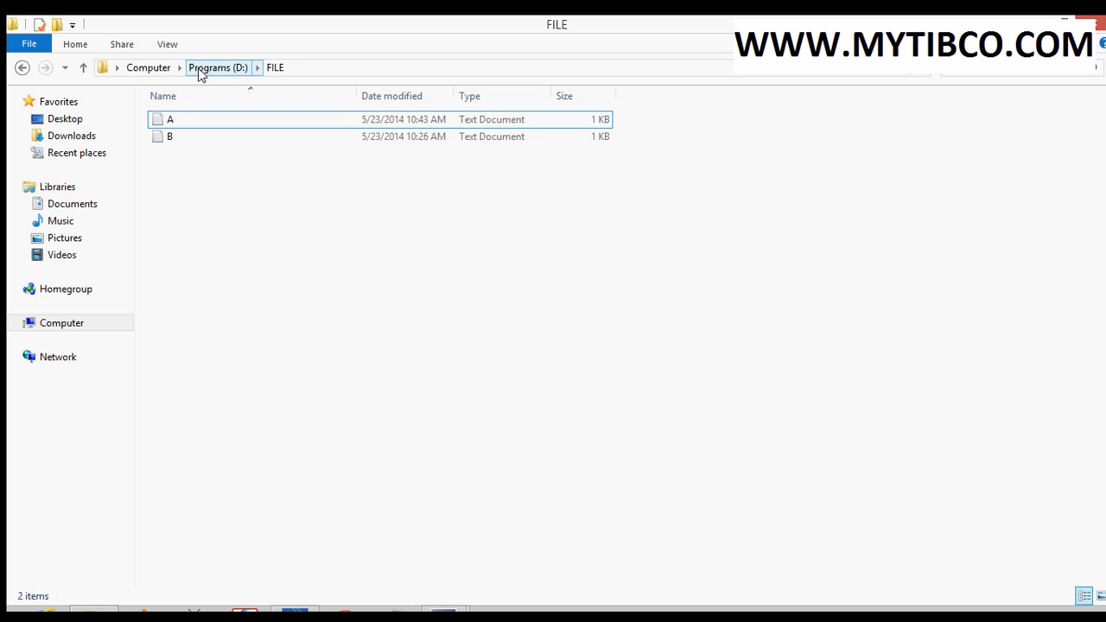
{"action": "left_click", "coordinate": [189, 125]}
{"action": "key", "text": "alt+Tab"}
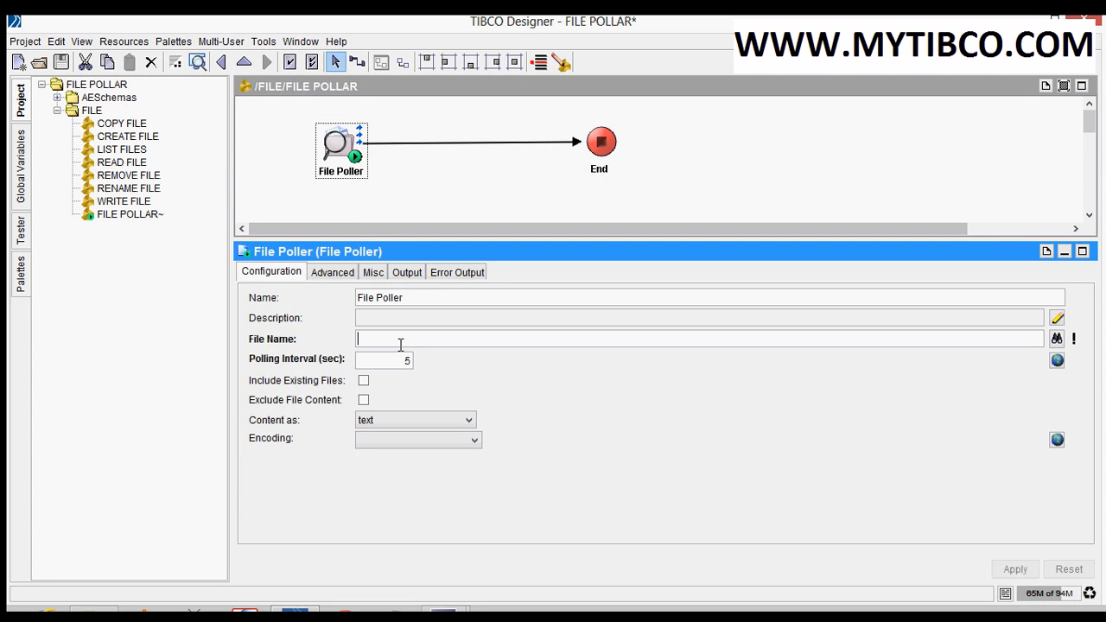
{"action": "type", "text": "D:/"}
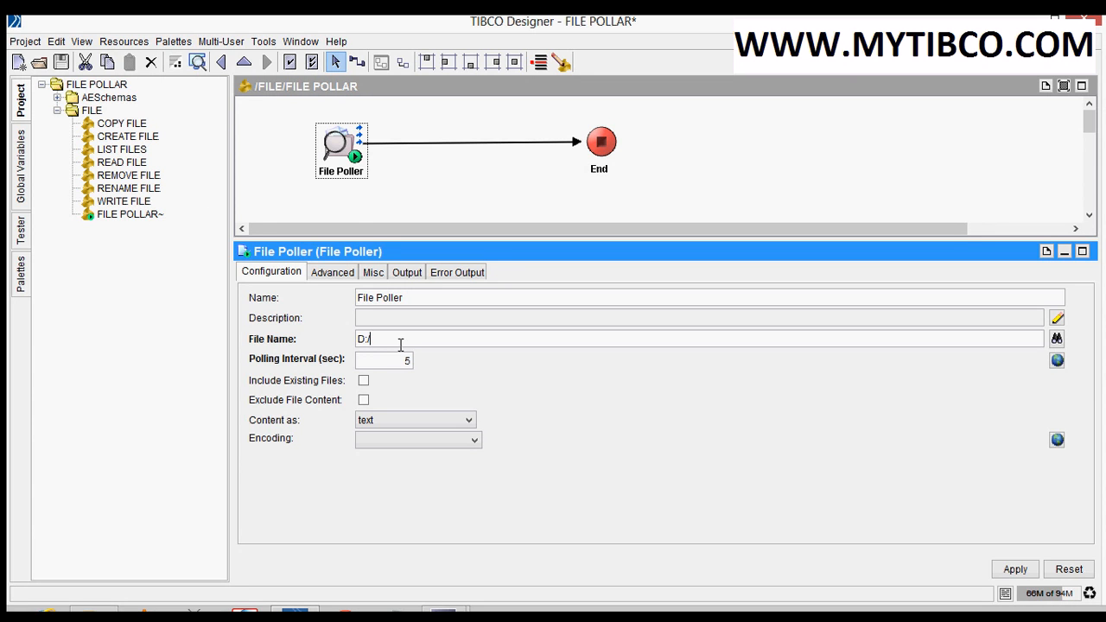
{"action": "type", "text": "TE"}
{"action": "type", "text": "FILE"}
{"action": "type", "text": "/A.txt"}
{"action": "left_click", "coordinate": [1014, 568]}
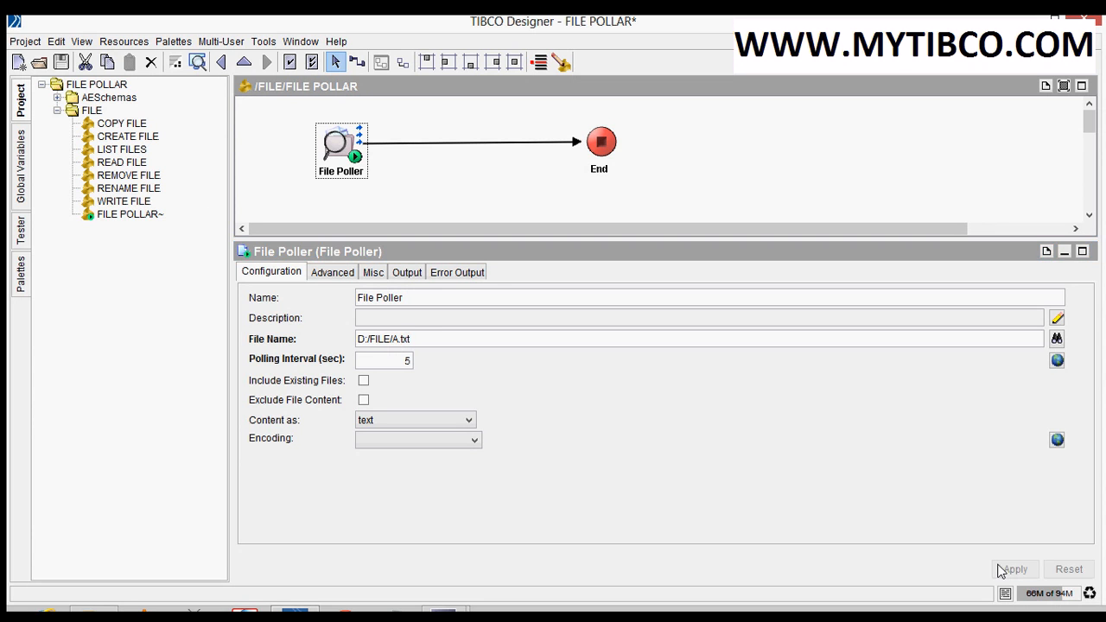
- Save the project and start a test run with only the current FILE POLLAR process loaded
{"action": "left_click", "coordinate": [435, 197]}
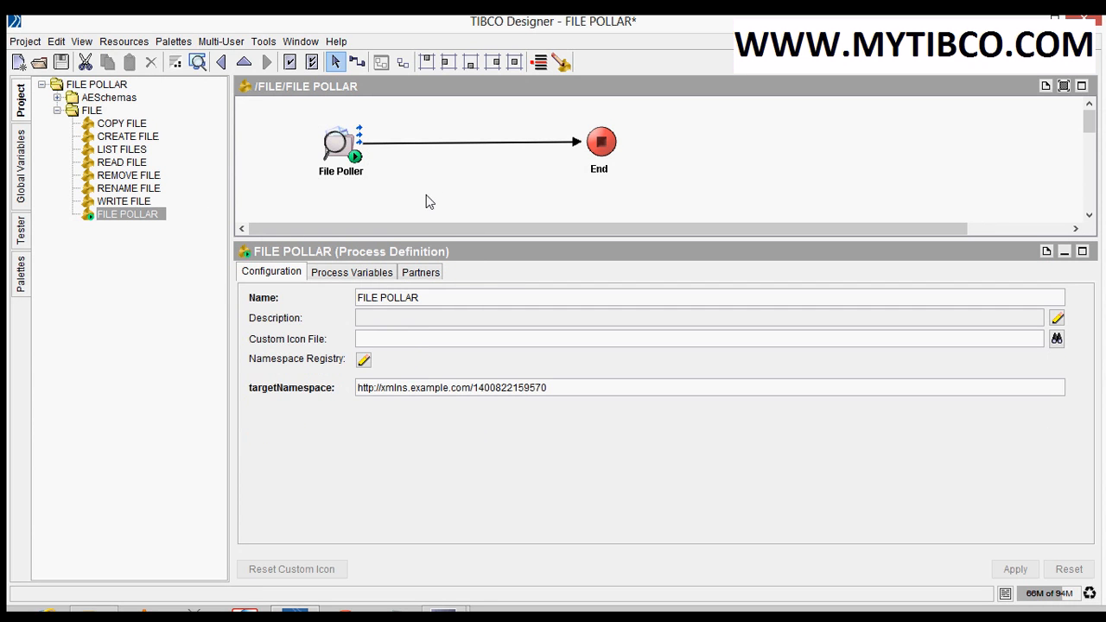
{"action": "left_click", "coordinate": [61, 63]}
{"action": "left_click", "coordinate": [20, 229]}
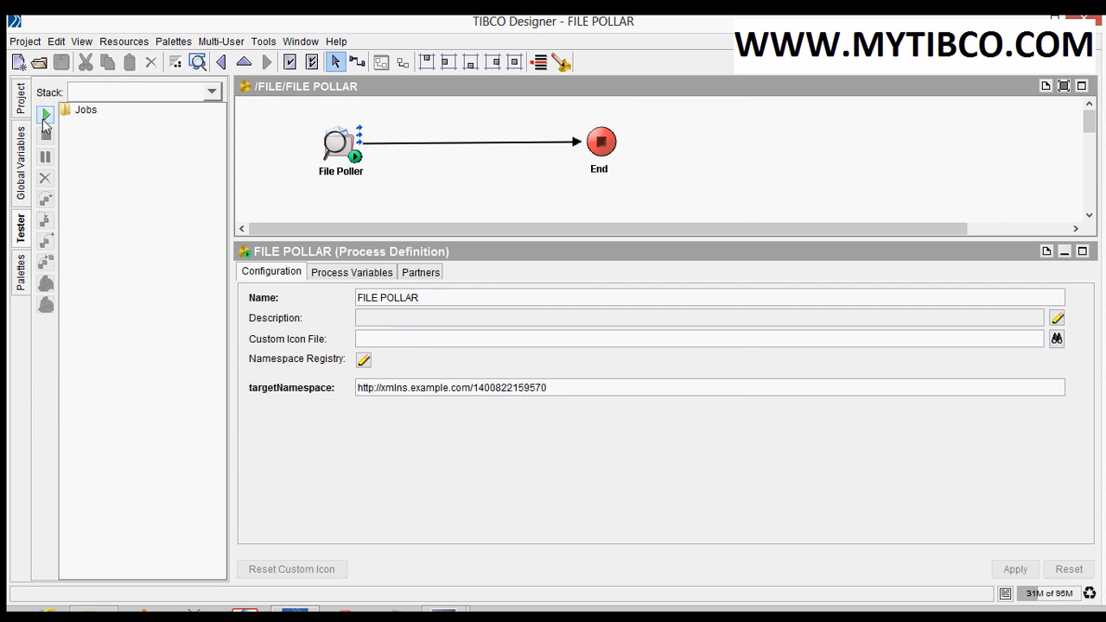
{"action": "left_click", "coordinate": [45, 114]}
{"action": "left_click", "coordinate": [685, 308]}
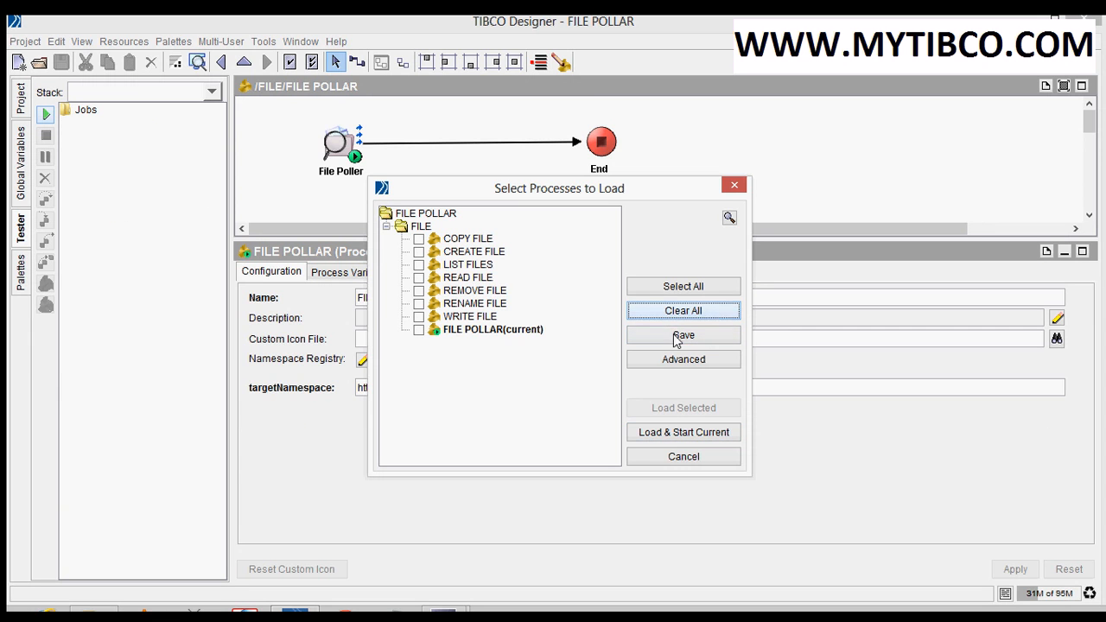
{"action": "left_click", "coordinate": [678, 433]}
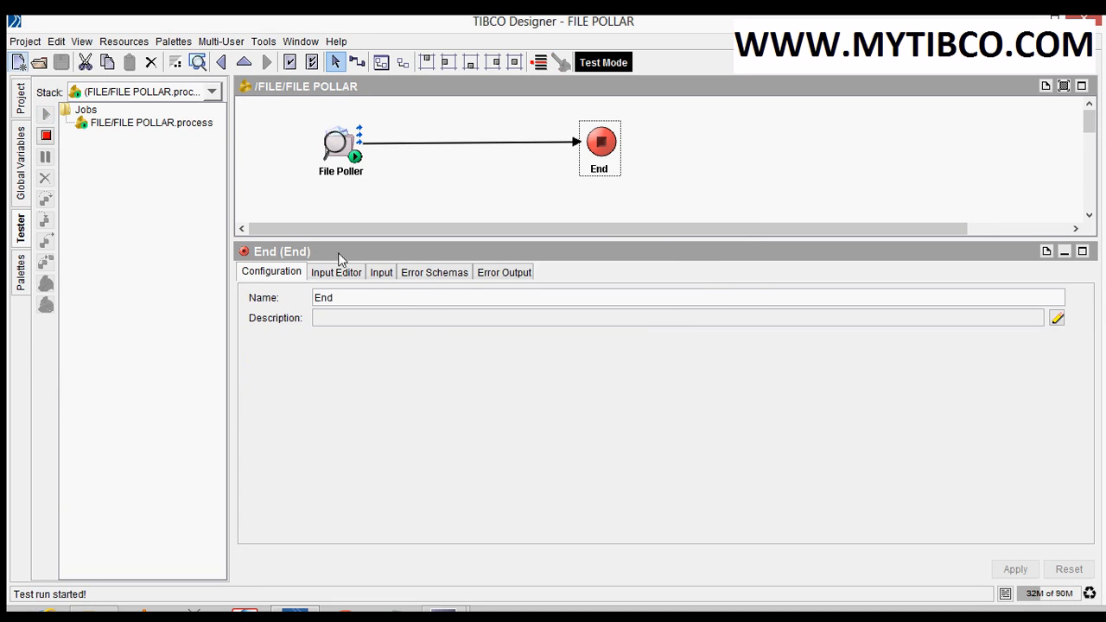
{"action": "left_click", "coordinate": [295, 211]}
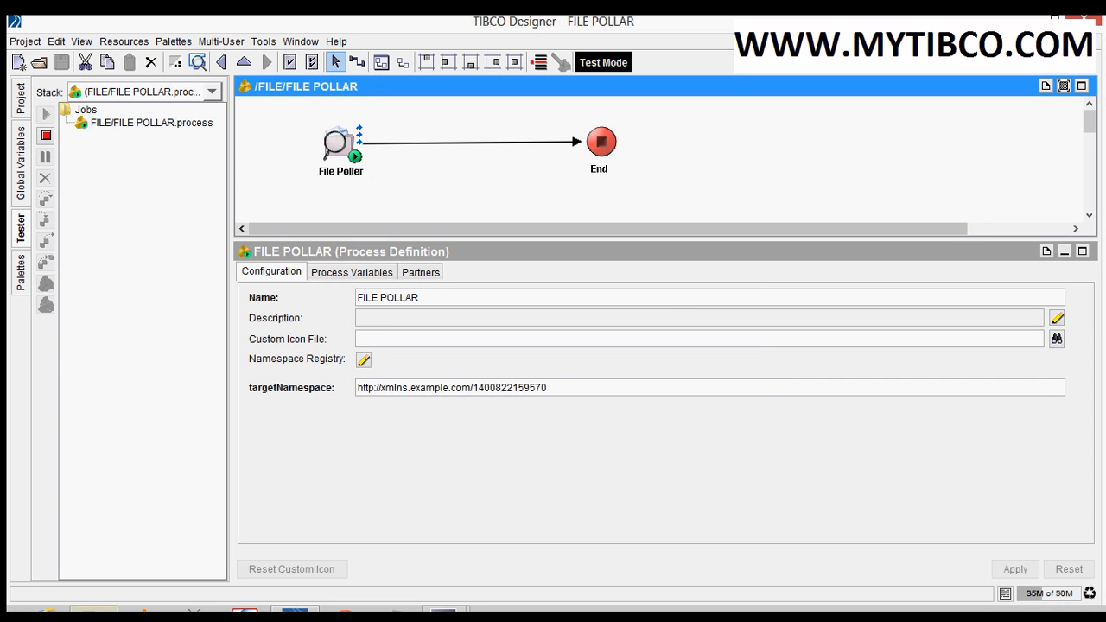
- Open text file A from D:\FILE in Notepad and position it over TIBCO Designer below the process diagram
{"action": "left_click", "coordinate": [103, 554]}
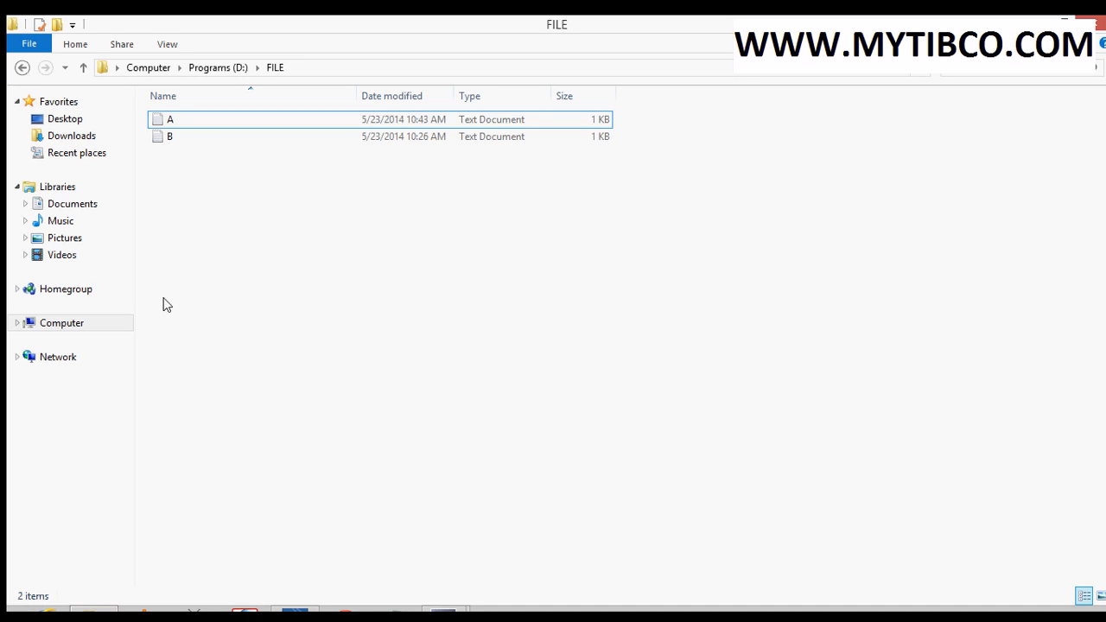
{"action": "double_click", "coordinate": [205, 123]}
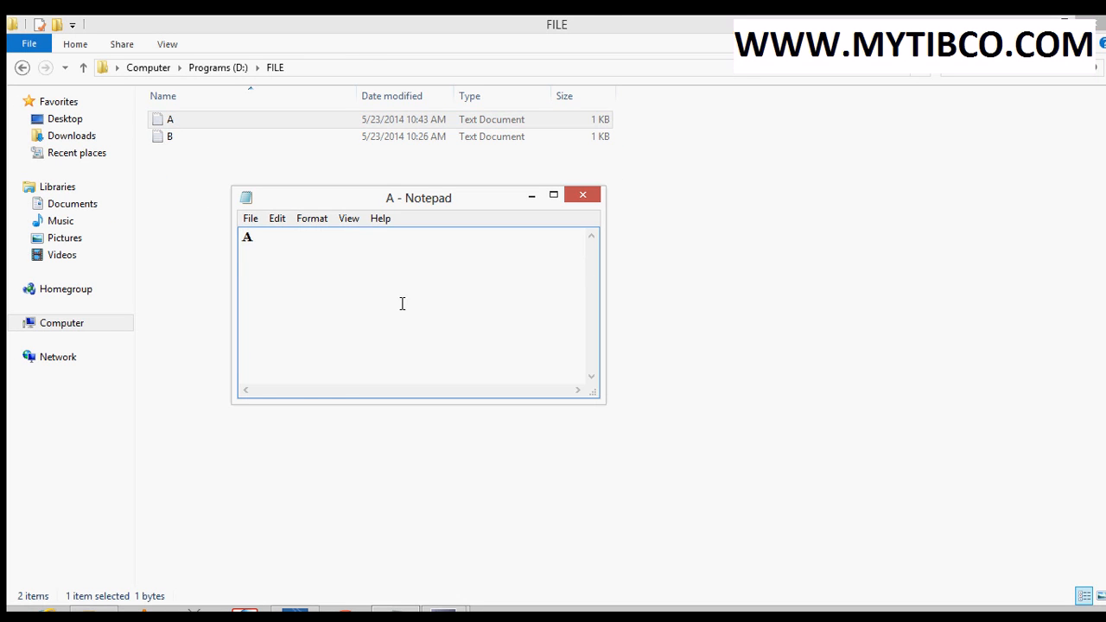
{"action": "left_click", "coordinate": [309, 614]}
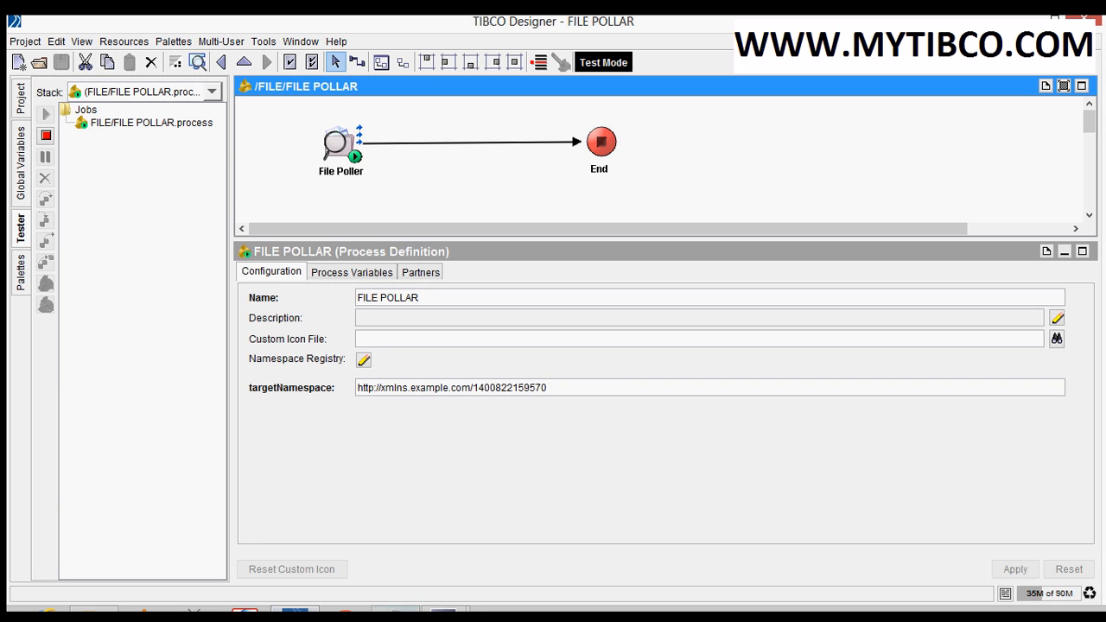
{"action": "left_click", "coordinate": [397, 613]}
{"action": "left_click_drag", "start_coordinate": [358, 200], "coordinate": [366, 229]}
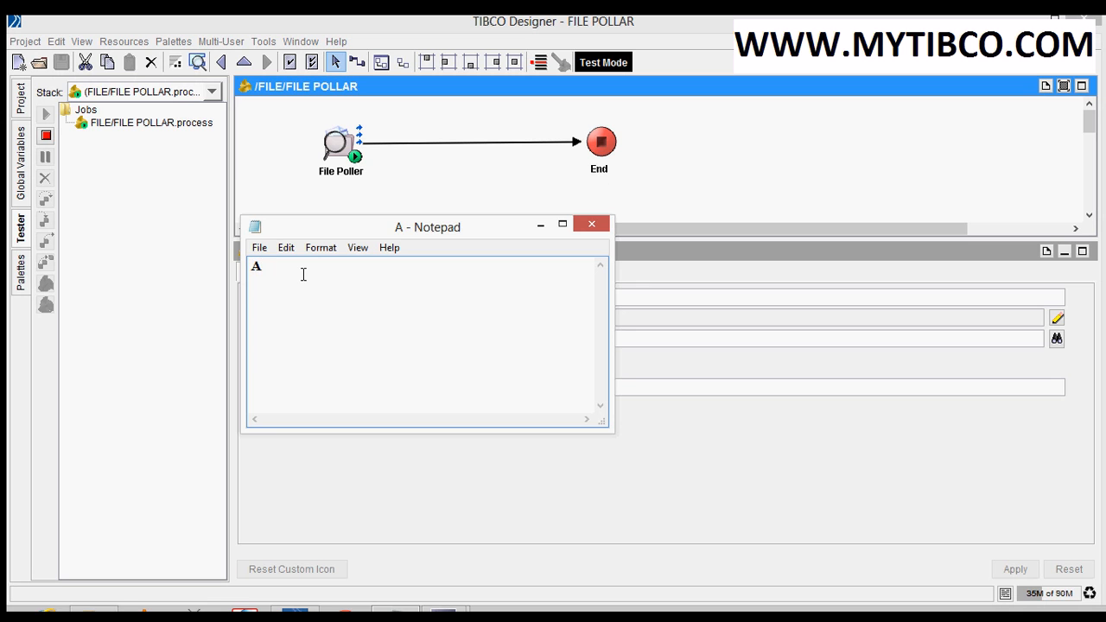
- Delete the text in file A and save it to trigger the poller, and view the job it starts
{"action": "key", "text": "BackSpace"}
{"action": "left_click", "coordinate": [260, 248]}
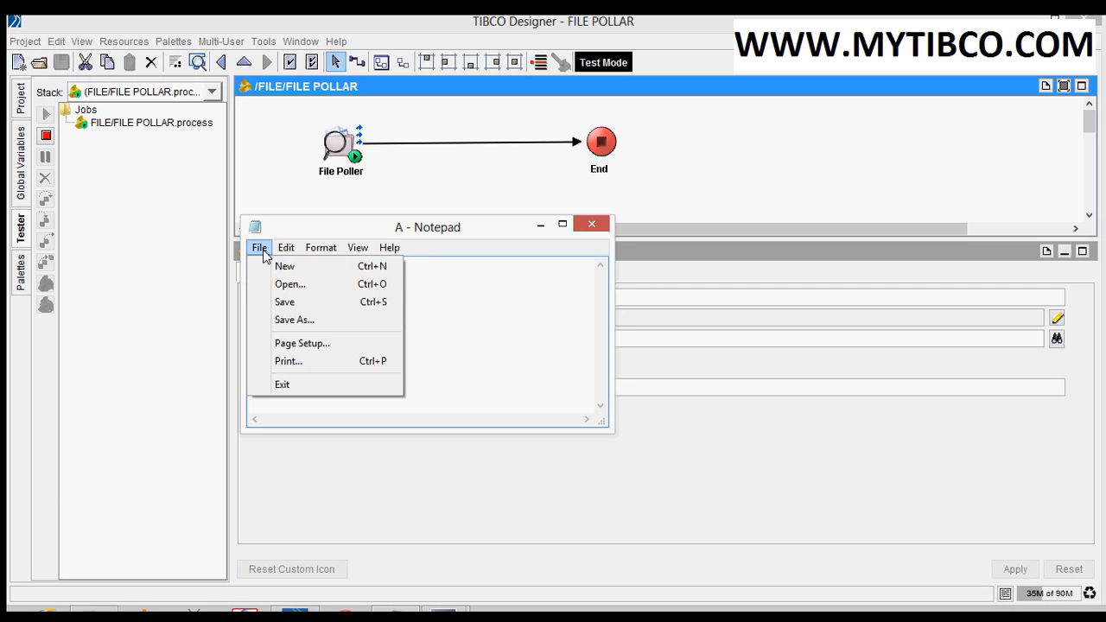
{"action": "left_click", "coordinate": [285, 302]}
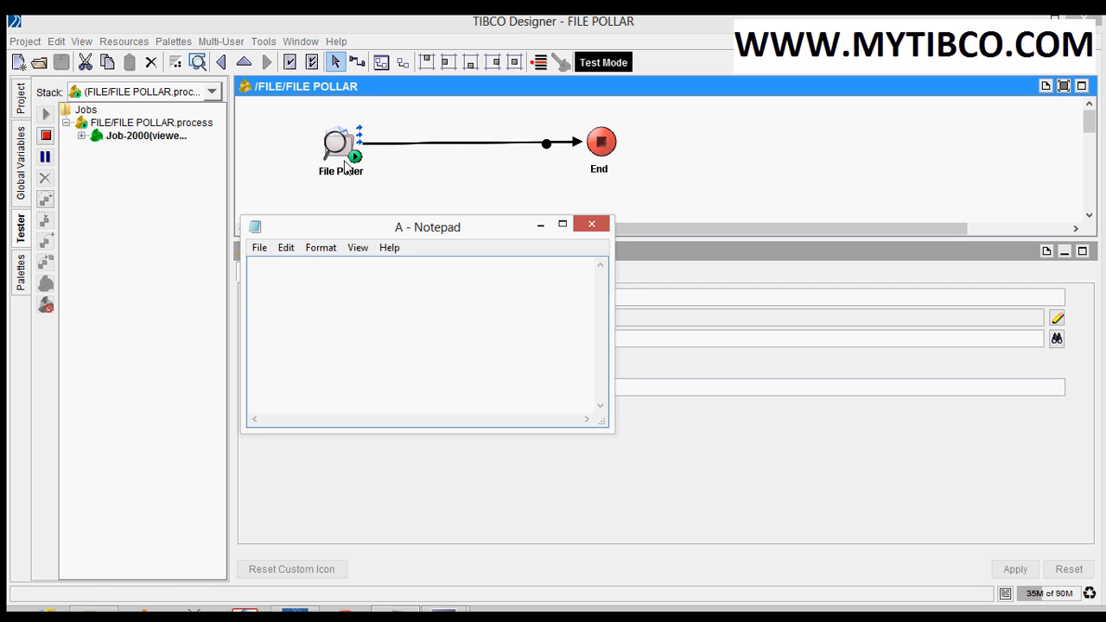
{"action": "left_click", "coordinate": [173, 139]}
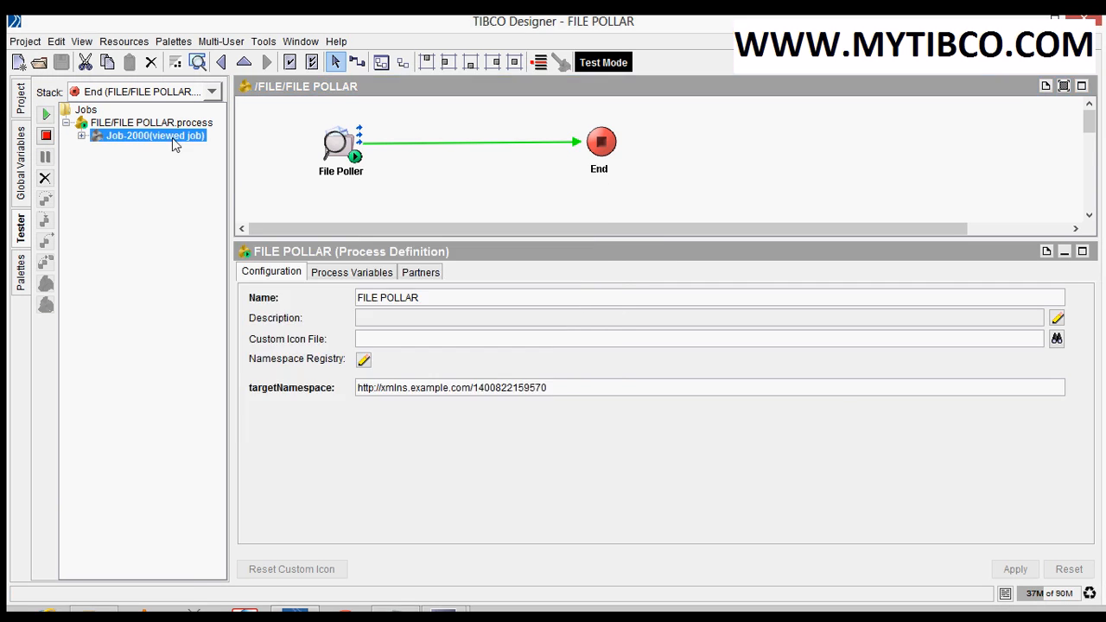
- Expand the first test job and inspect the End activity's input, input data and error output
{"action": "left_click", "coordinate": [386, 198]}
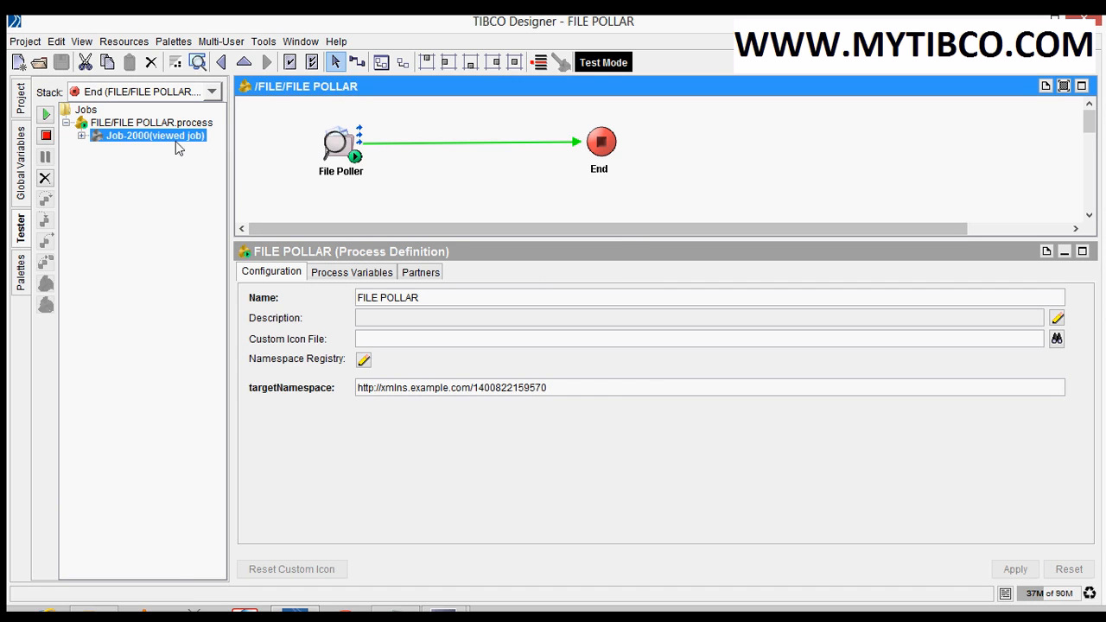
{"action": "double_click", "coordinate": [175, 138]}
{"action": "left_click", "coordinate": [176, 148]}
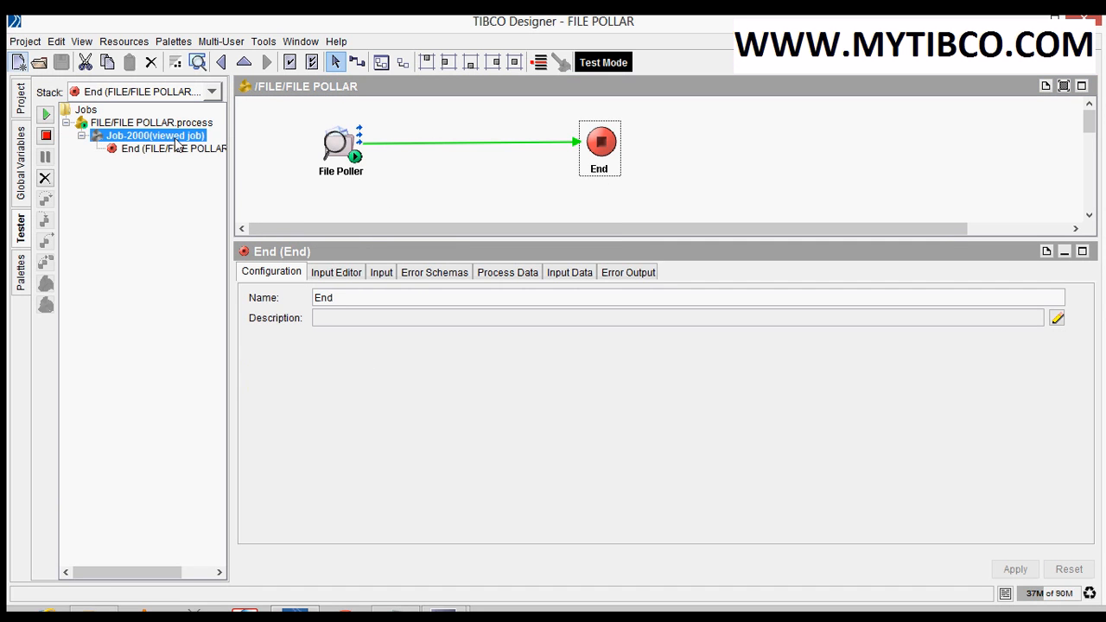
{"action": "left_click", "coordinate": [383, 273]}
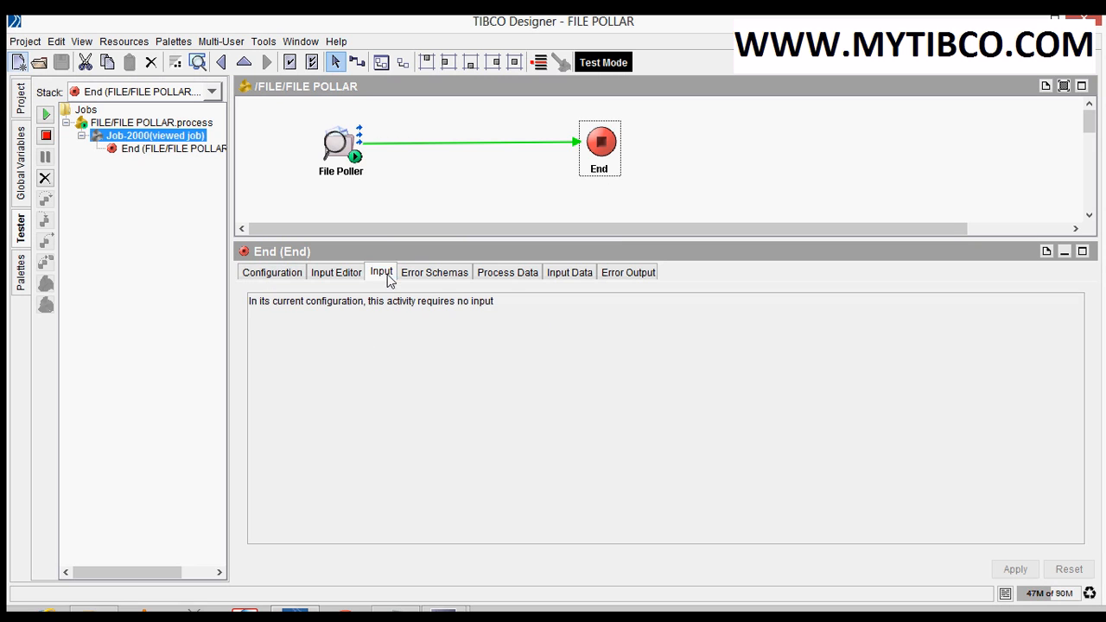
{"action": "left_click", "coordinate": [553, 273]}
{"action": "left_click", "coordinate": [628, 273]}
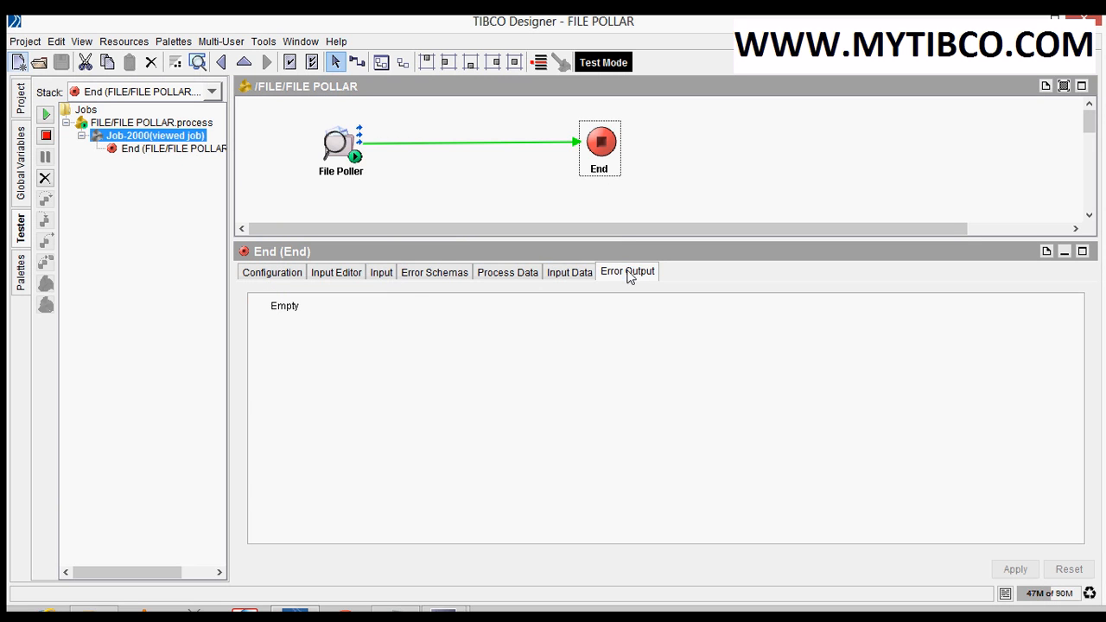
- View the File Poller's output for the first job, down to the textContent entry under fileContent
{"action": "left_click", "coordinate": [407, 212]}
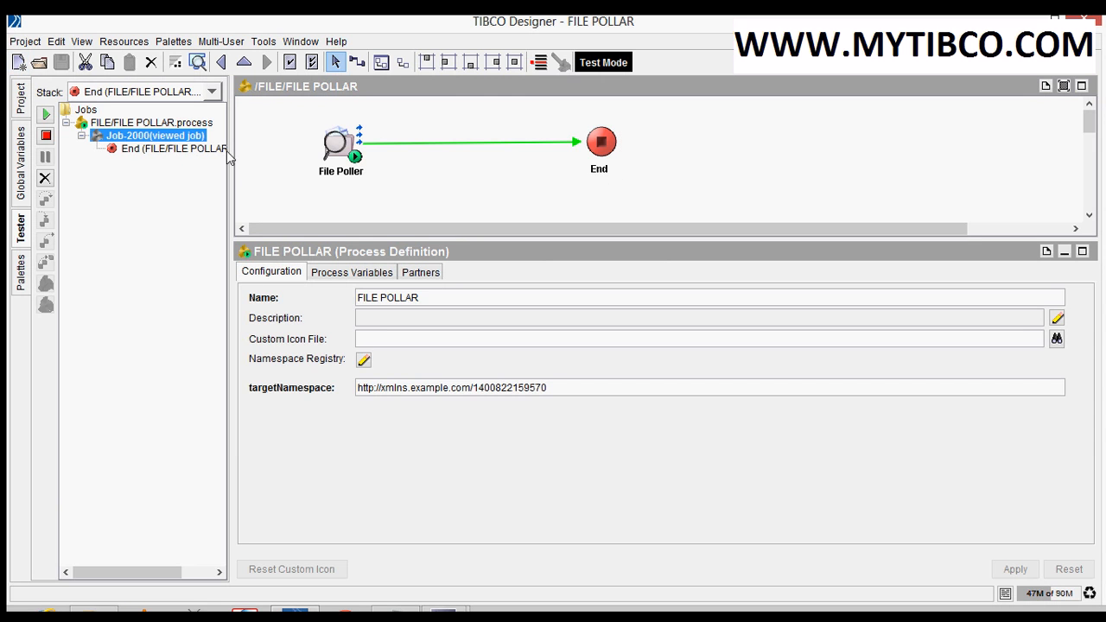
{"action": "left_click", "coordinate": [339, 145]}
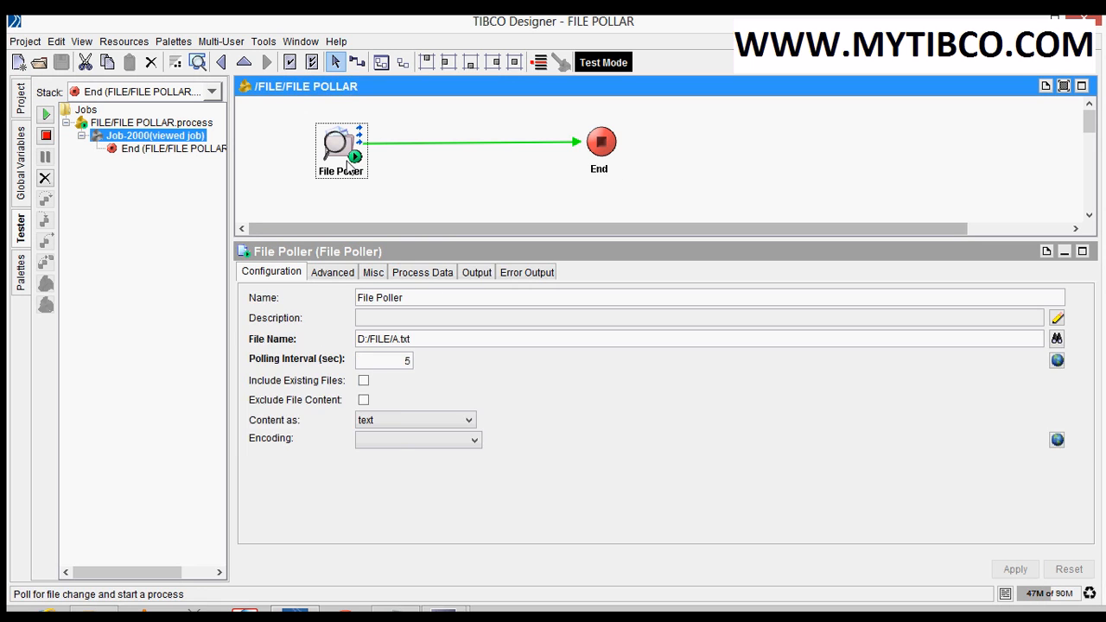
{"action": "left_click", "coordinate": [473, 275]}
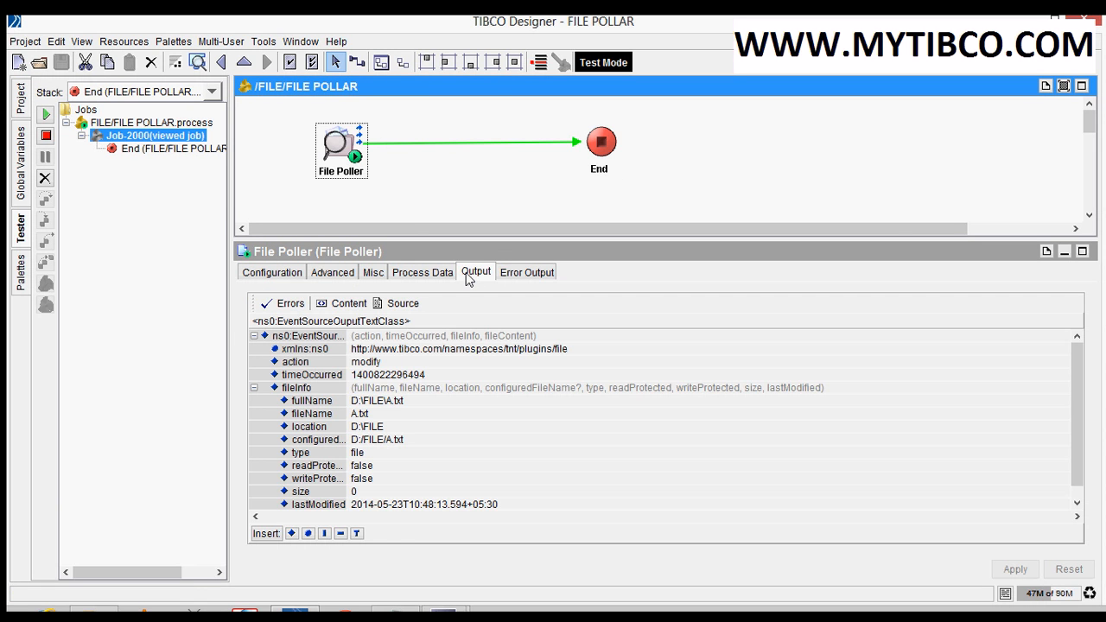
{"action": "left_click_drag", "start_coordinate": [474, 240], "coordinate": [475, 202]}
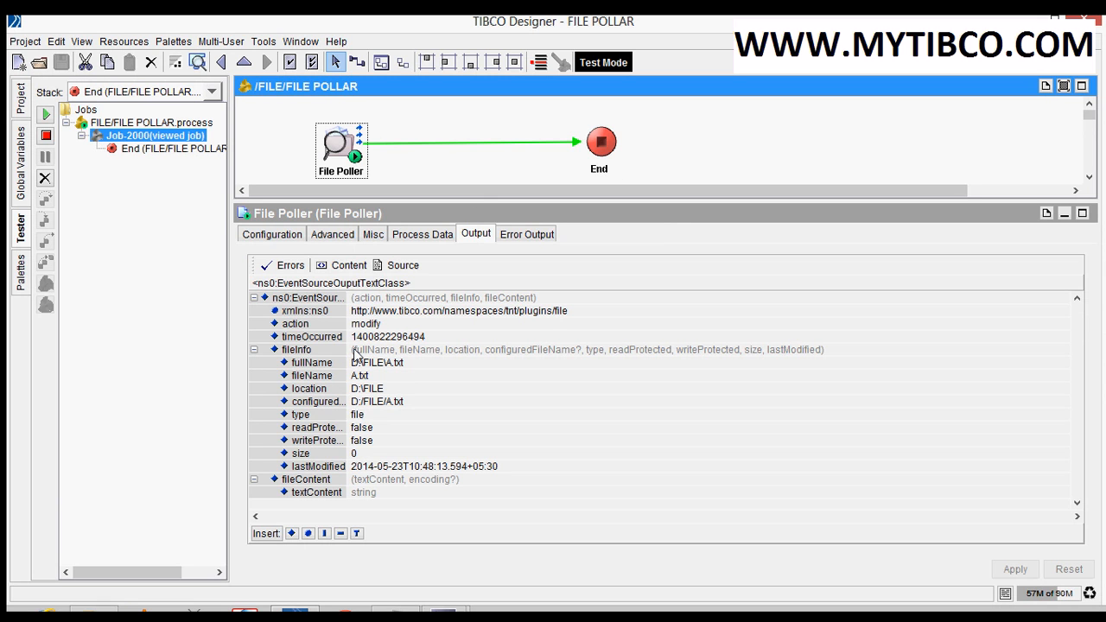
{"action": "left_click", "coordinate": [360, 493]}
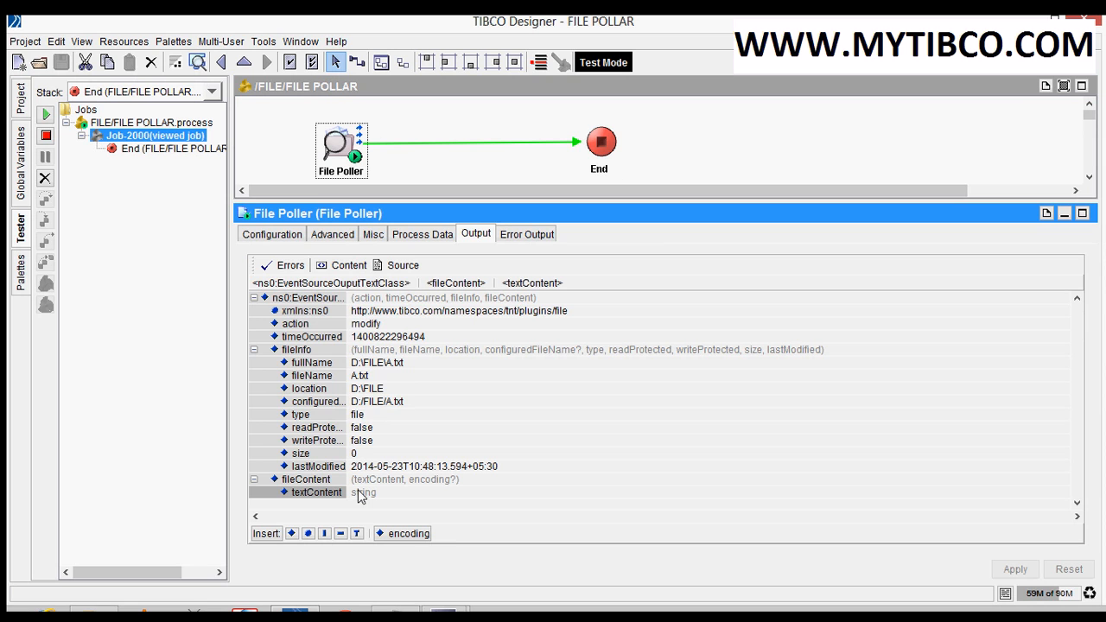
- Switch to file A in Notepad, enter the text "HI HOW ARE U?" and save the file
{"action": "left_click", "coordinate": [394, 610]}
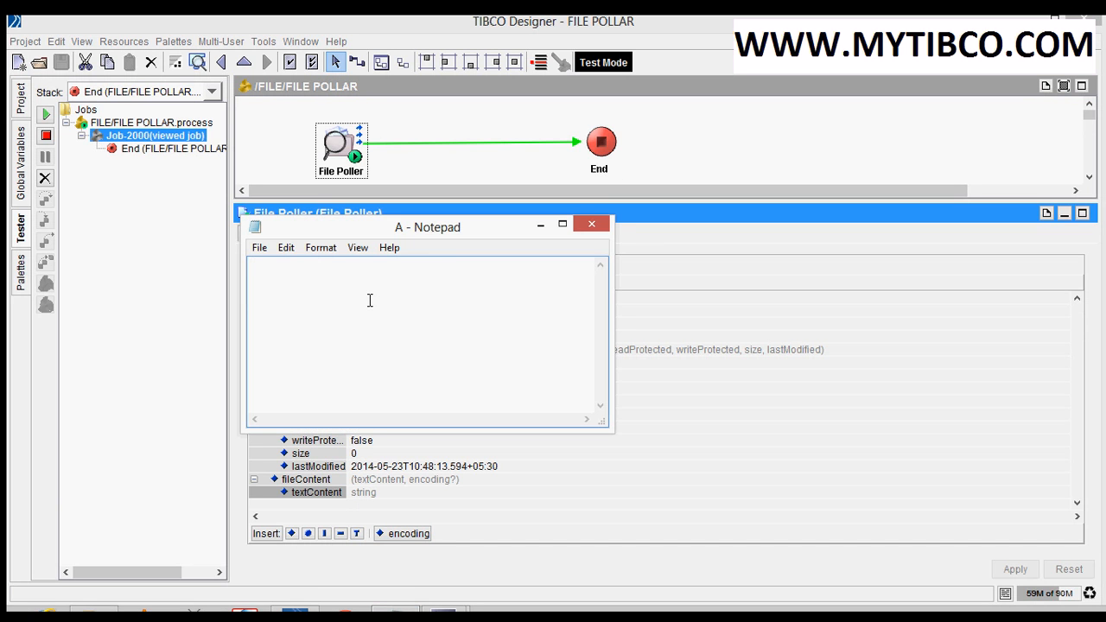
{"action": "type", "text": "HI HOW ARE "}
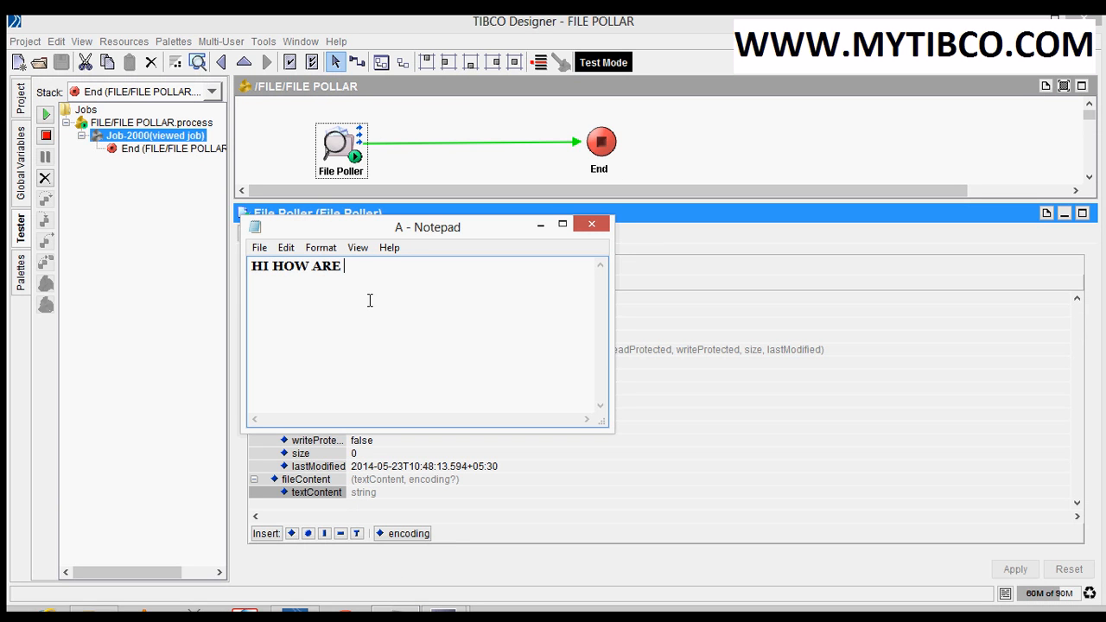
{"action": "type", "text": "U?"}
{"action": "left_click", "coordinate": [261, 248]}
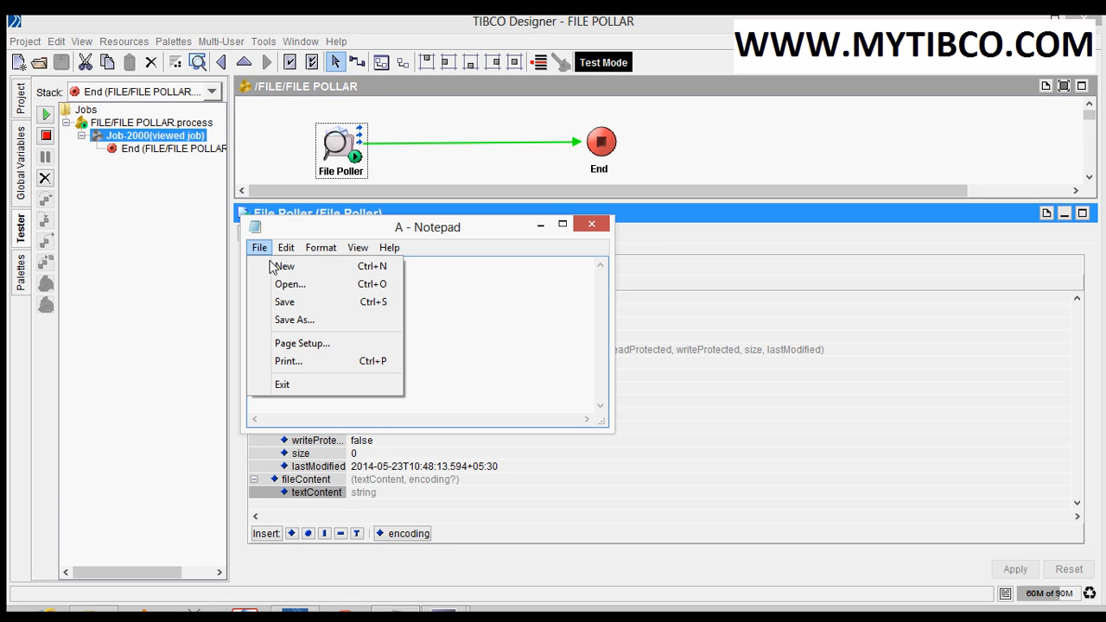
{"action": "left_click", "coordinate": [285, 302]}
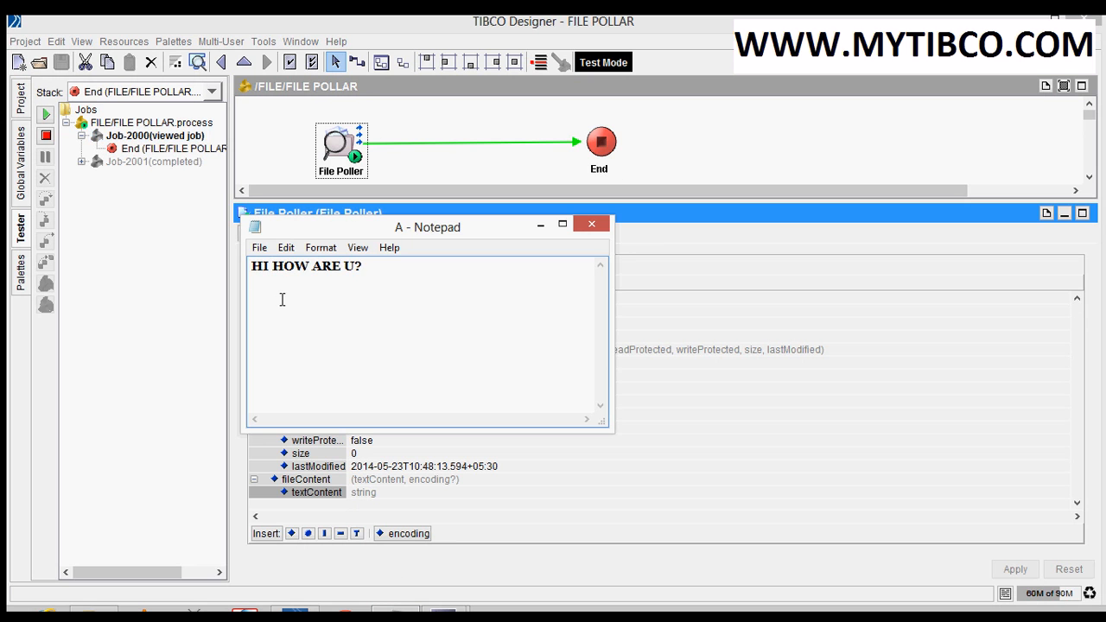
- Open the second job, Job-2001, in TIBCO Designer and examine the textContent in the File Poller's output
{"action": "left_click", "coordinate": [158, 164]}
{"action": "left_click", "coordinate": [157, 162]}
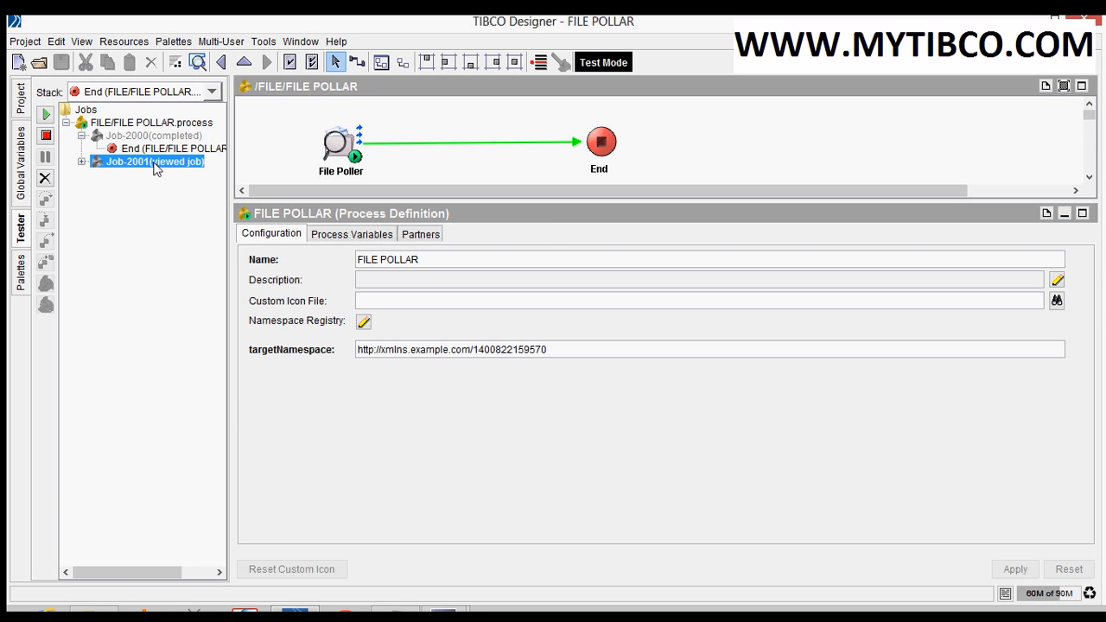
{"action": "left_click", "coordinate": [476, 234]}
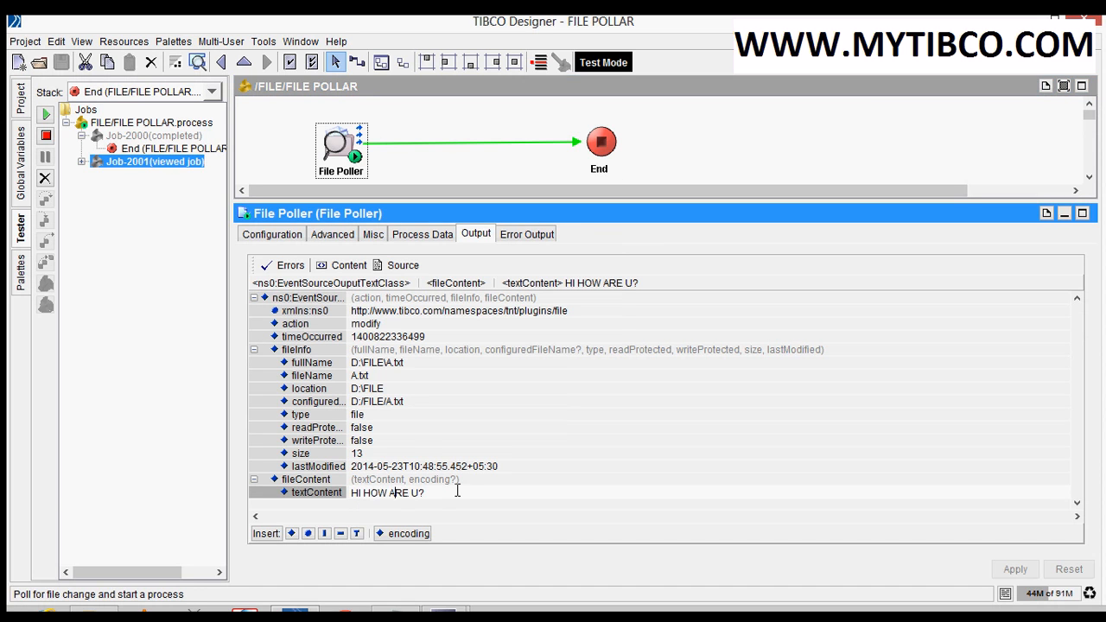
{"action": "left_click_drag", "start_coordinate": [458, 491], "coordinate": [354, 496]}
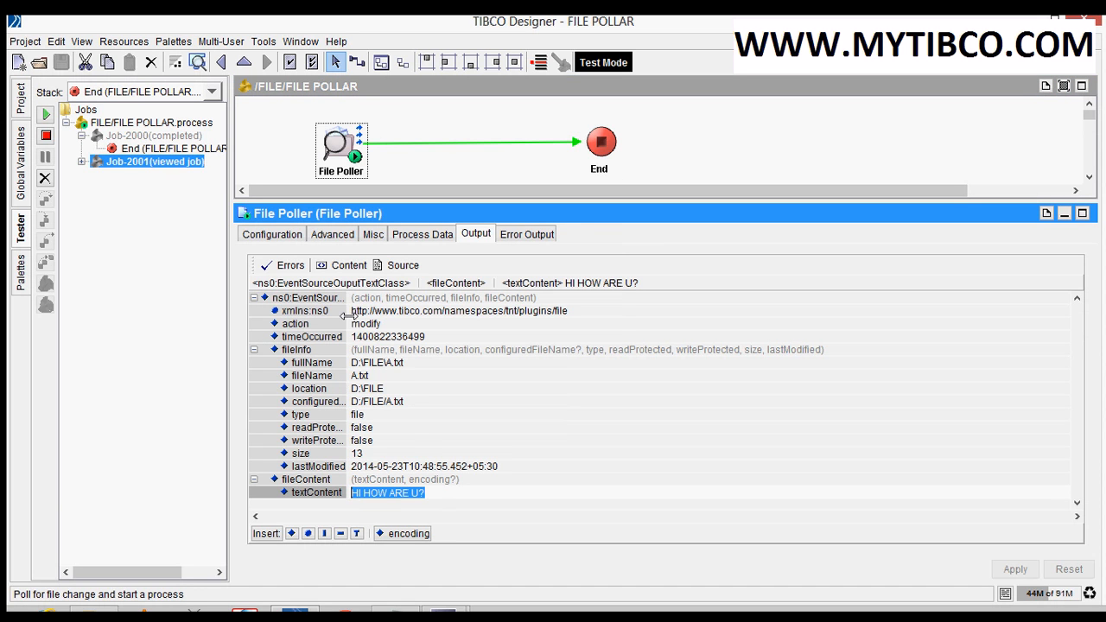
{"action": "left_click", "coordinate": [255, 142]}
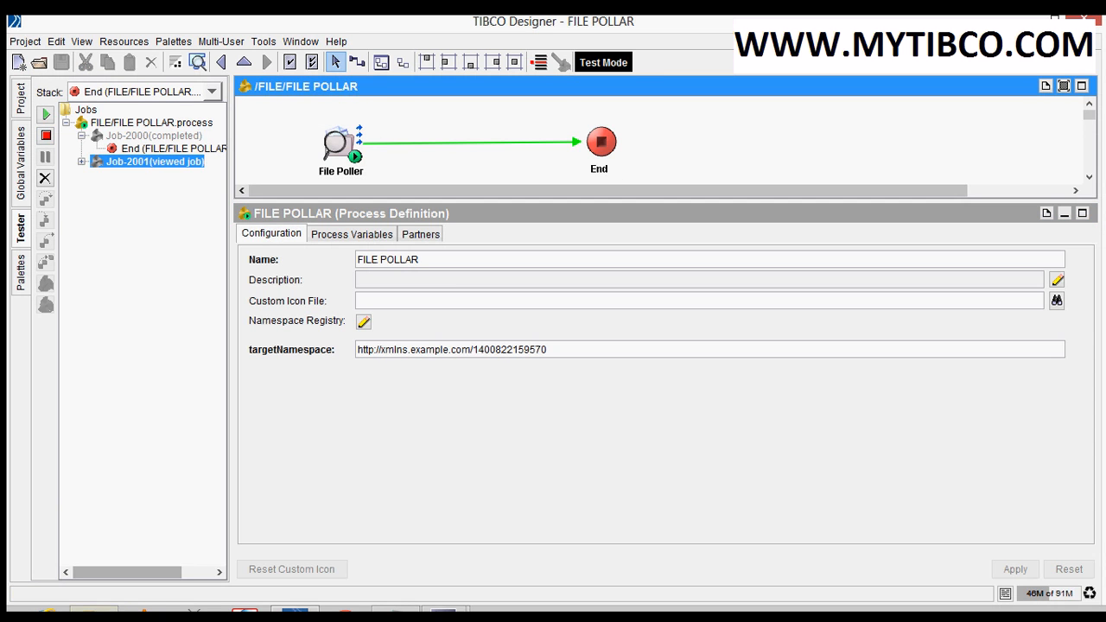
- Close Notepad and delete text file A from the D:\FILE folder in File Explorer
{"action": "left_click", "coordinate": [93, 610]}
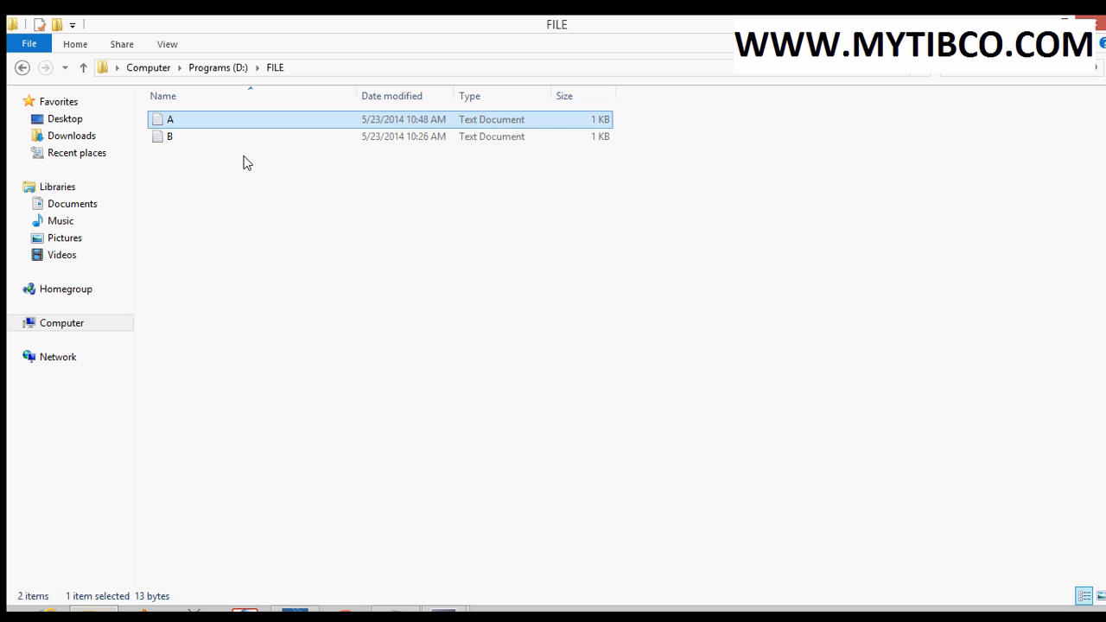
{"action": "right_click", "coordinate": [396, 610]}
{"action": "left_click", "coordinate": [385, 579]}
{"action": "left_click", "coordinate": [209, 206]}
{"action": "double_click", "coordinate": [183, 126]}
{"action": "key", "text": "Delete"}
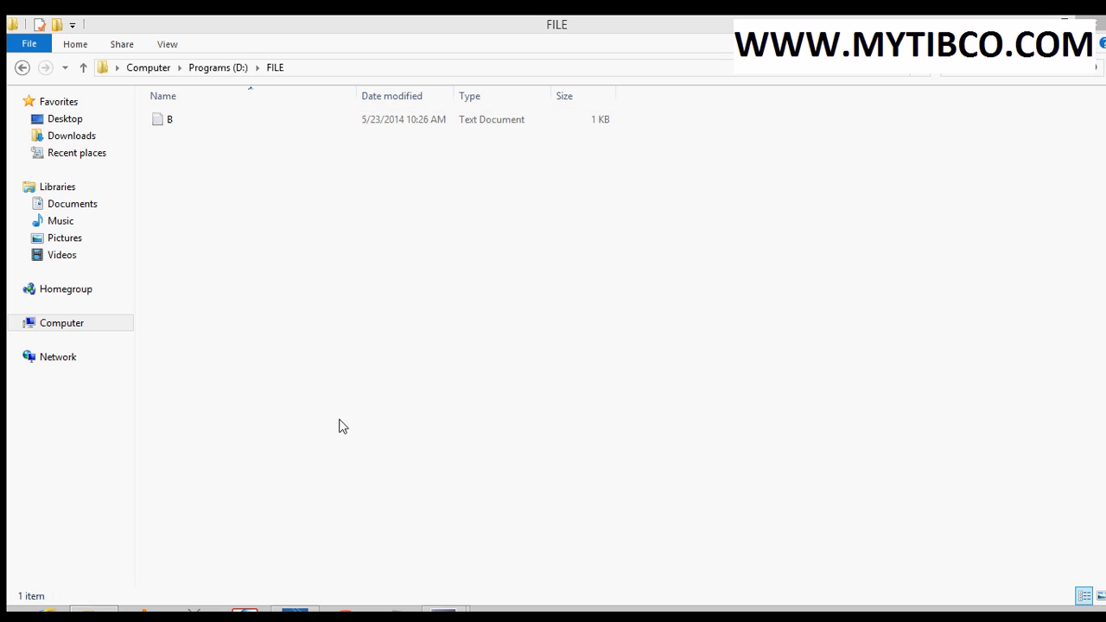
- Return to TIBCO Designer, view the job started by the deletion, and examine the File Poller's output with a wider name column
{"action": "key", "text": "alt+Tab"}
{"action": "left_click", "coordinate": [293, 610]}
{"action": "left_click", "coordinate": [149, 176]}
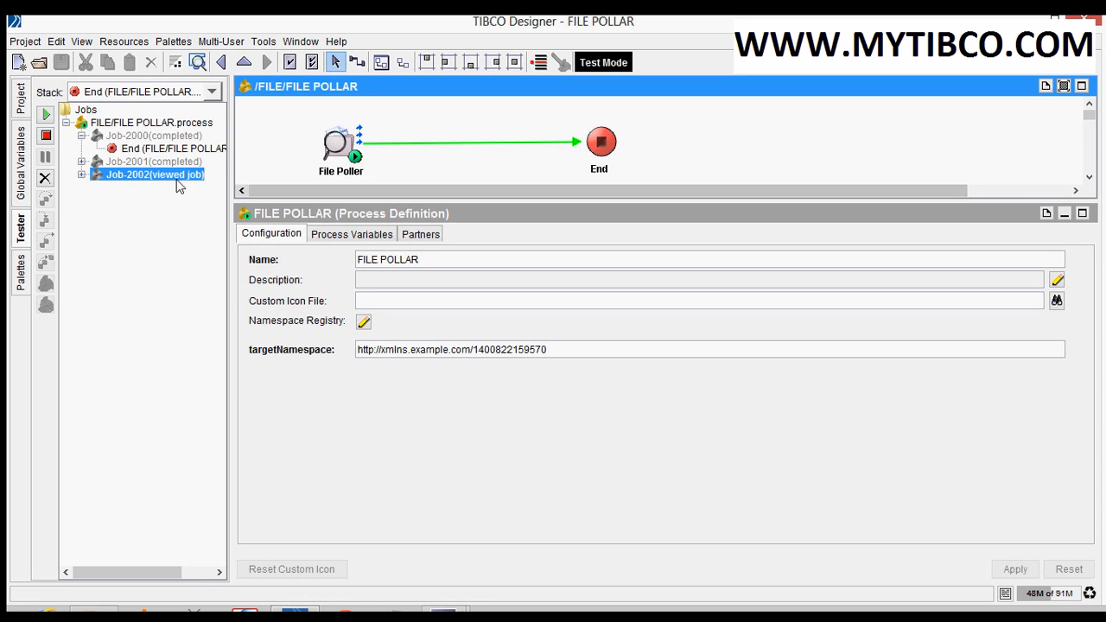
{"action": "left_click", "coordinate": [341, 149]}
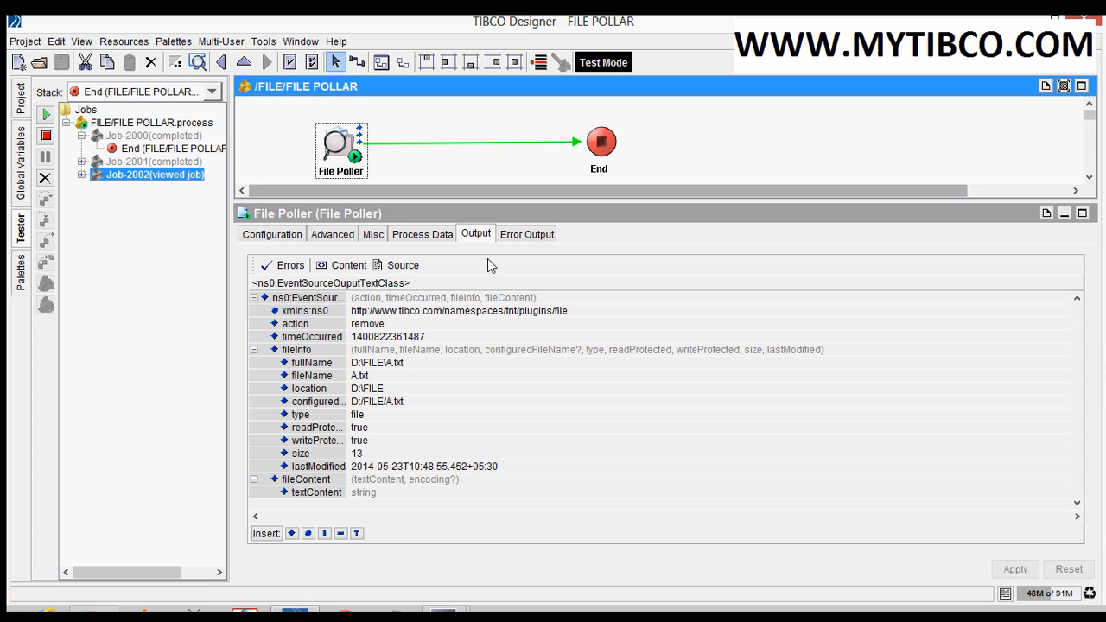
{"action": "left_click", "coordinate": [346, 312]}
{"action": "left_click_drag", "start_coordinate": [345, 312], "coordinate": [363, 312]}
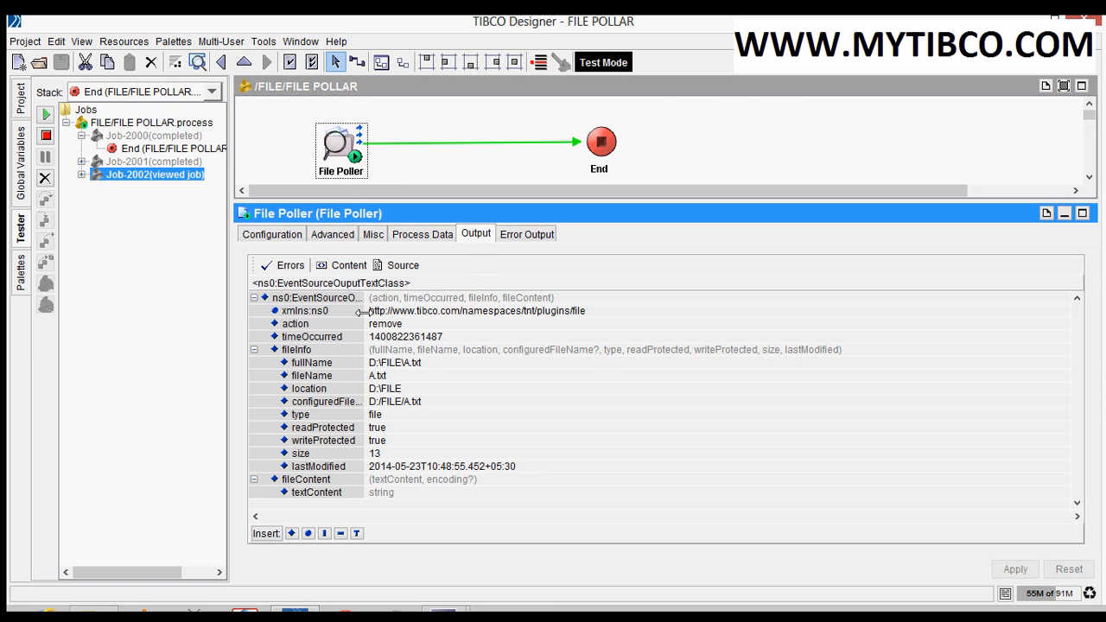
- Stop the test run and check the polling interval in the File Poller's configuration
{"action": "left_click", "coordinate": [48, 138]}
{"action": "left_click", "coordinate": [345, 164]}
{"action": "left_click", "coordinate": [299, 240]}
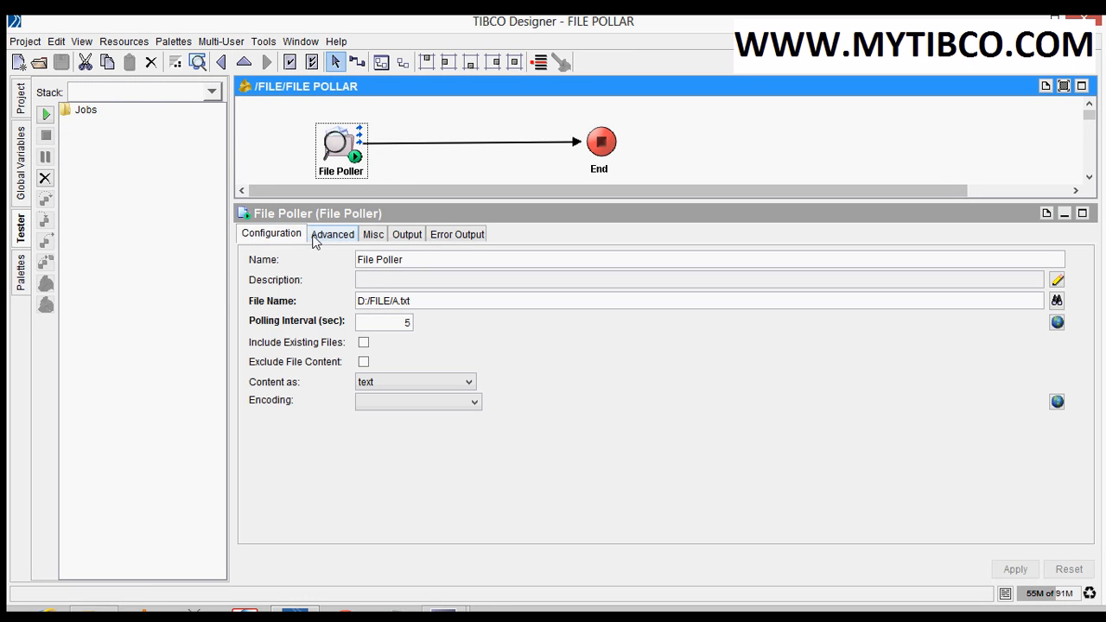
{"action": "left_click", "coordinate": [407, 323]}
{"action": "key", "text": "BackSpace"}
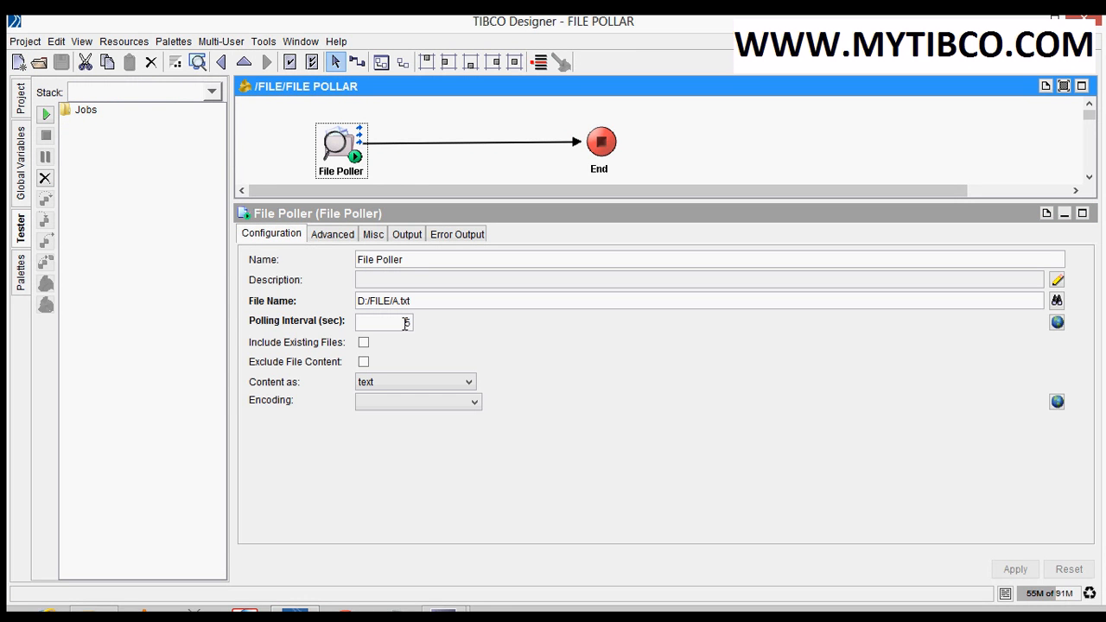
{"action": "double_click", "coordinate": [408, 323]}
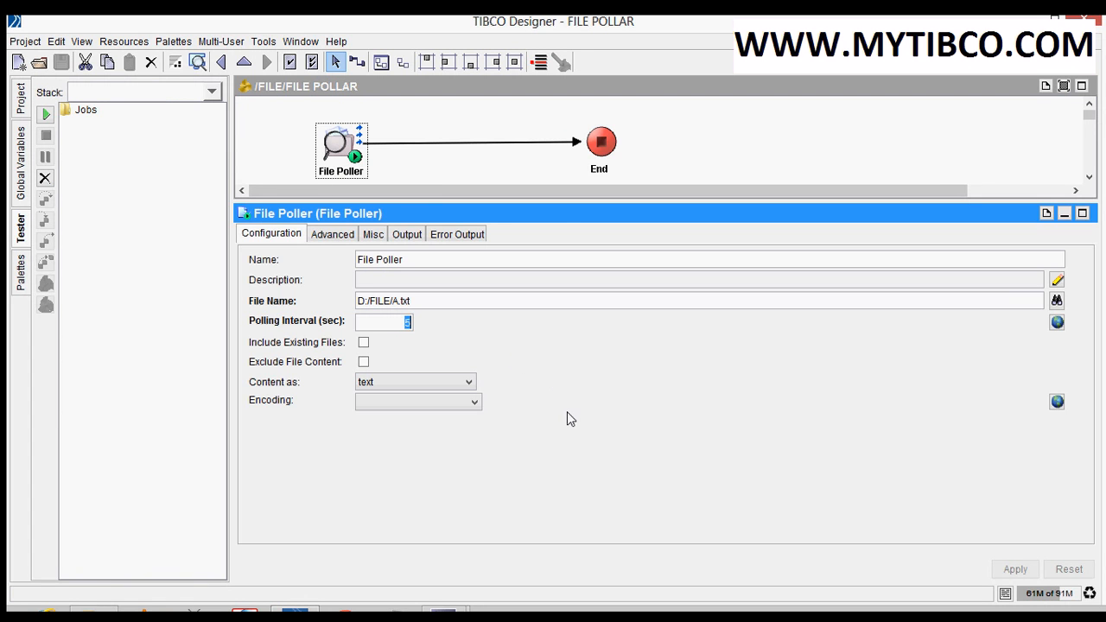
- Enable Include Existing Files for the File Poller and apply the change
{"action": "left_click", "coordinate": [363, 343]}
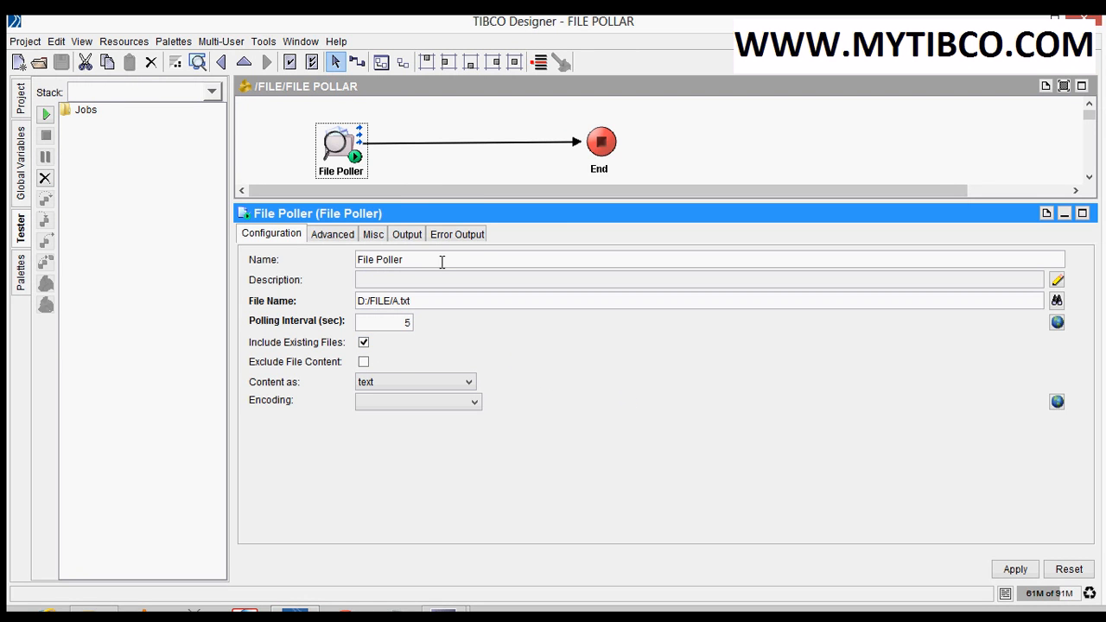
{"action": "left_click_drag", "start_coordinate": [390, 200], "coordinate": [390, 226]}
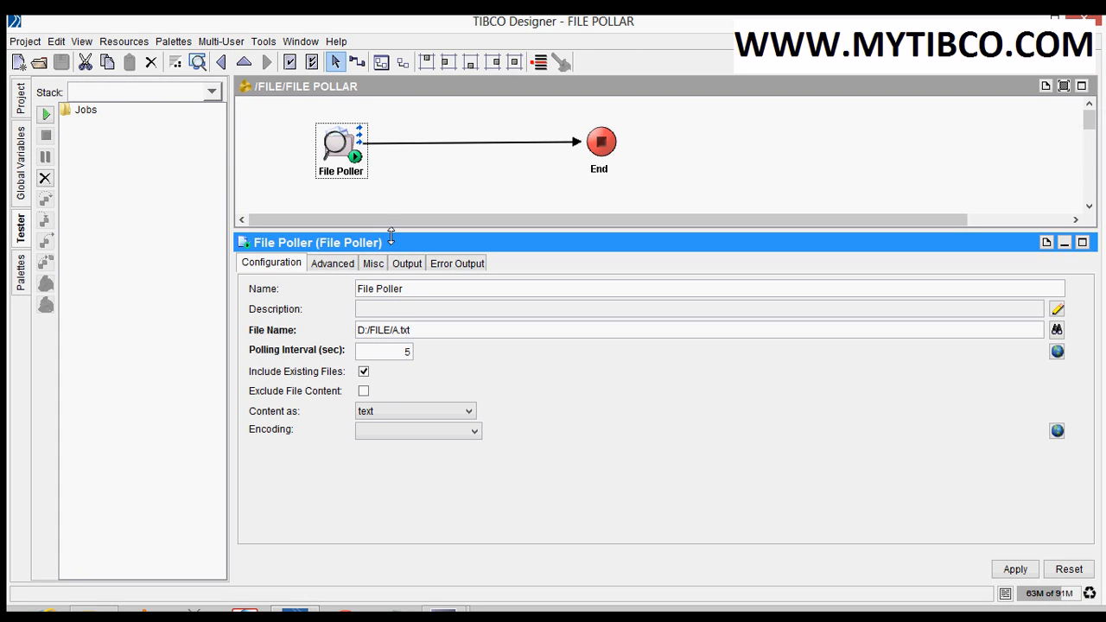
{"action": "left_click", "coordinate": [1015, 572]}
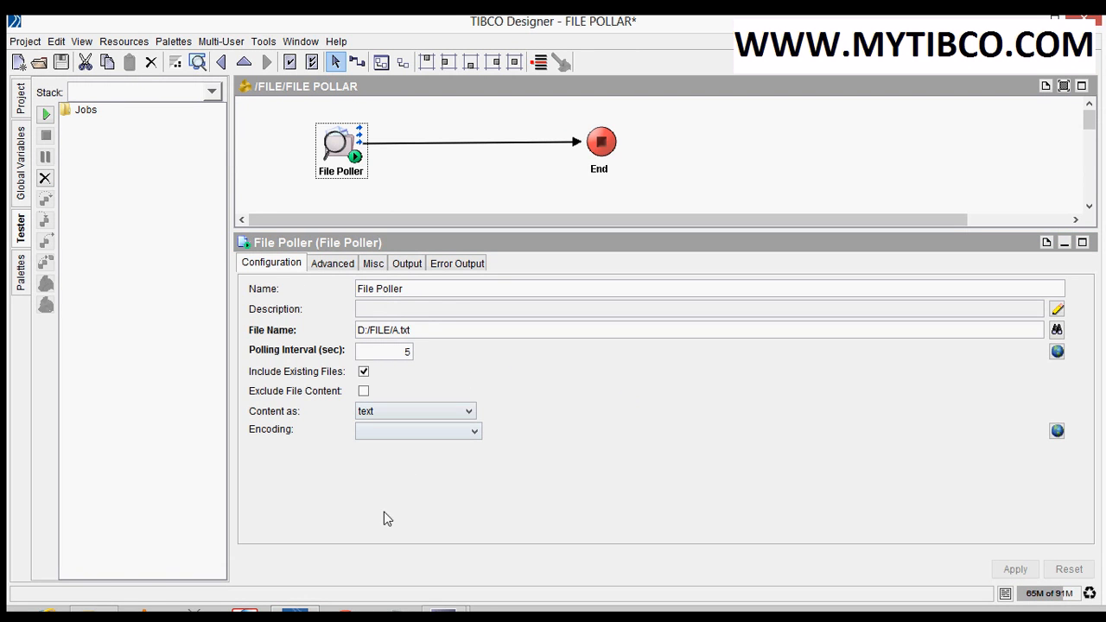
- Create a new empty text document named A in the D:\FILE folder in File Explorer
{"action": "left_click", "coordinate": [97, 610]}
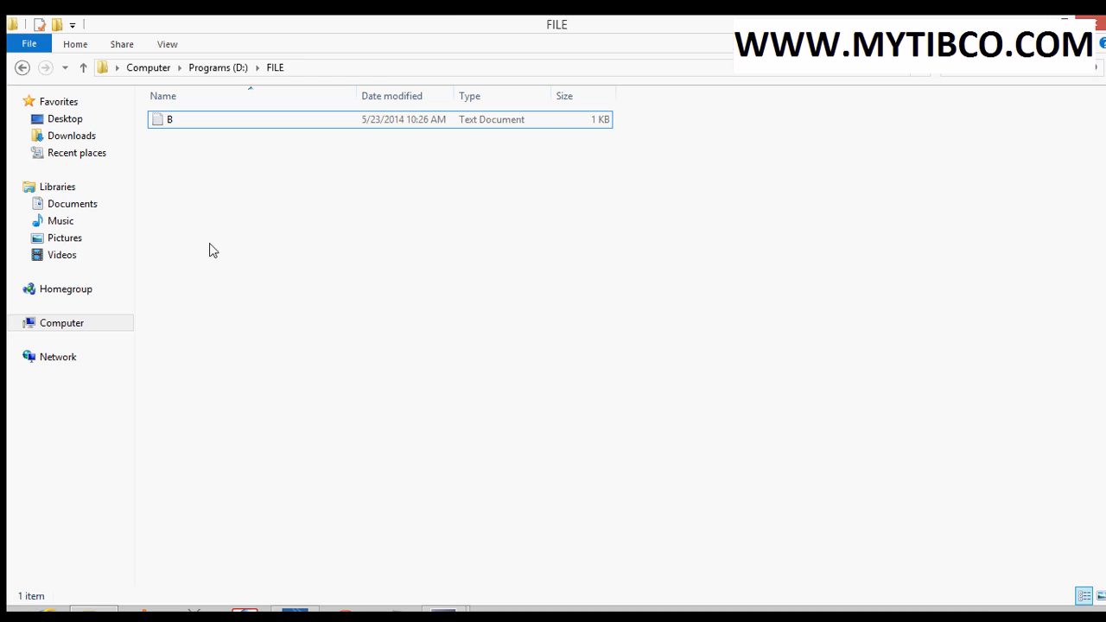
{"action": "right_click", "coordinate": [182, 160]}
{"action": "mouse_move", "coordinate": [271, 356]}
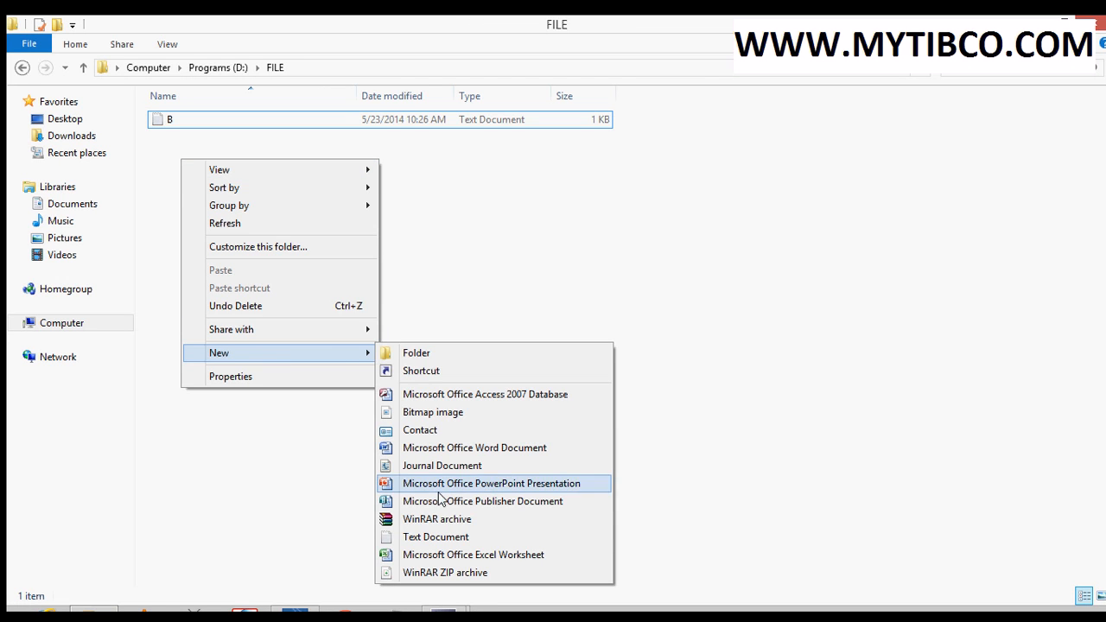
{"action": "left_click", "coordinate": [434, 537]}
{"action": "type", "text": "A"}
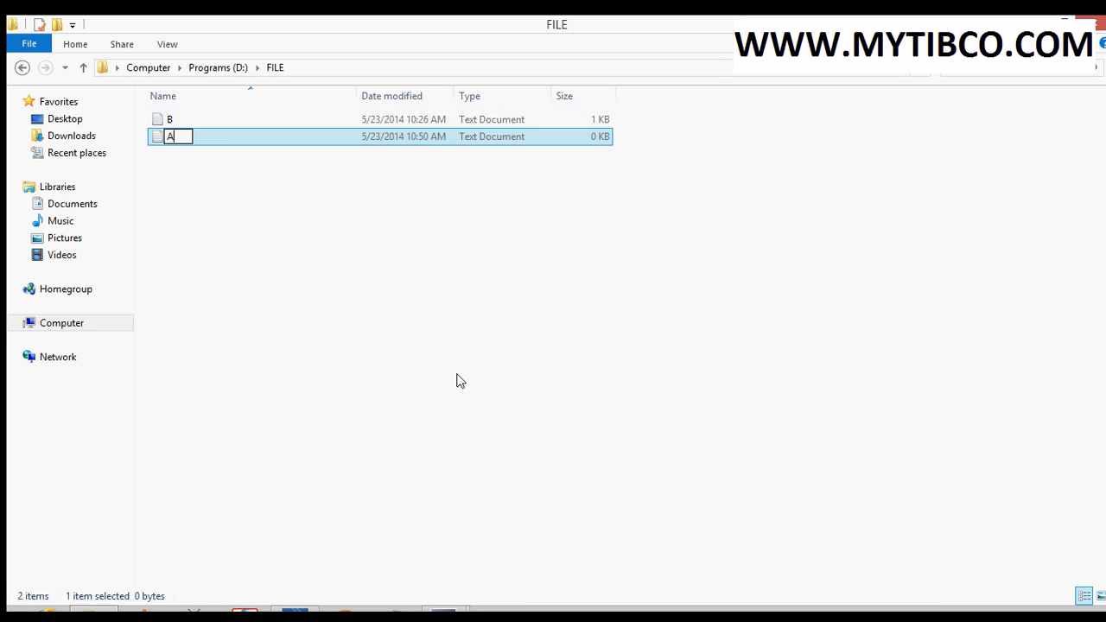
{"action": "left_click", "coordinate": [207, 261]}
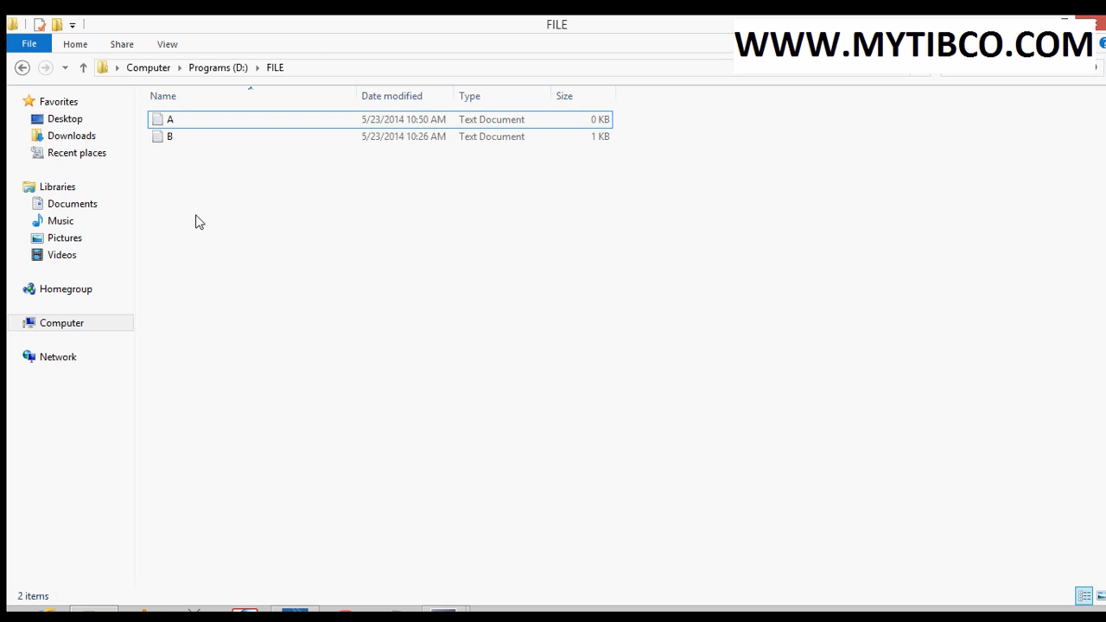
- Switch back to TIBCO Designer, then load and start only the current FILE POLLAR process in the tester, saving the project
{"action": "key", "text": "alt+Tab"}
{"action": "left_click", "coordinate": [345, 194]}
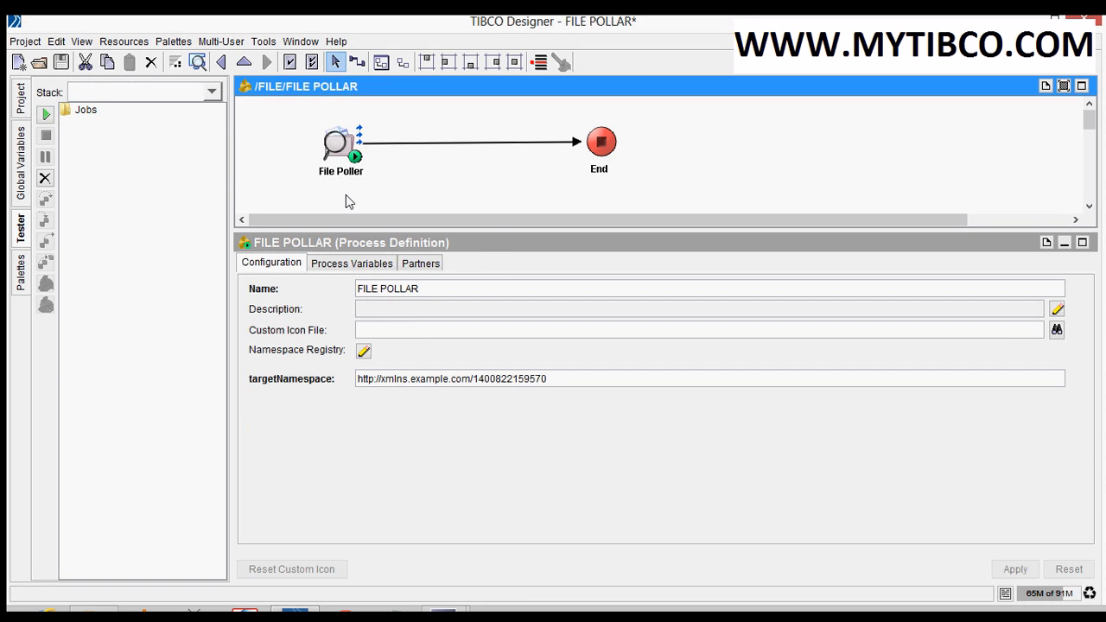
{"action": "left_click", "coordinate": [46, 114]}
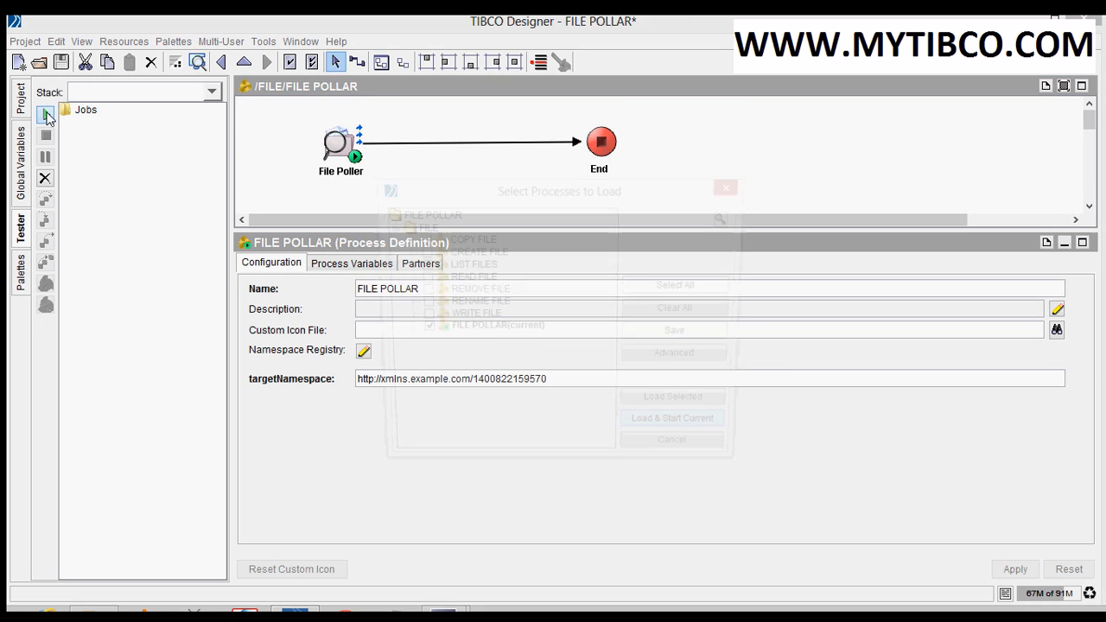
{"action": "left_click", "coordinate": [683, 310]}
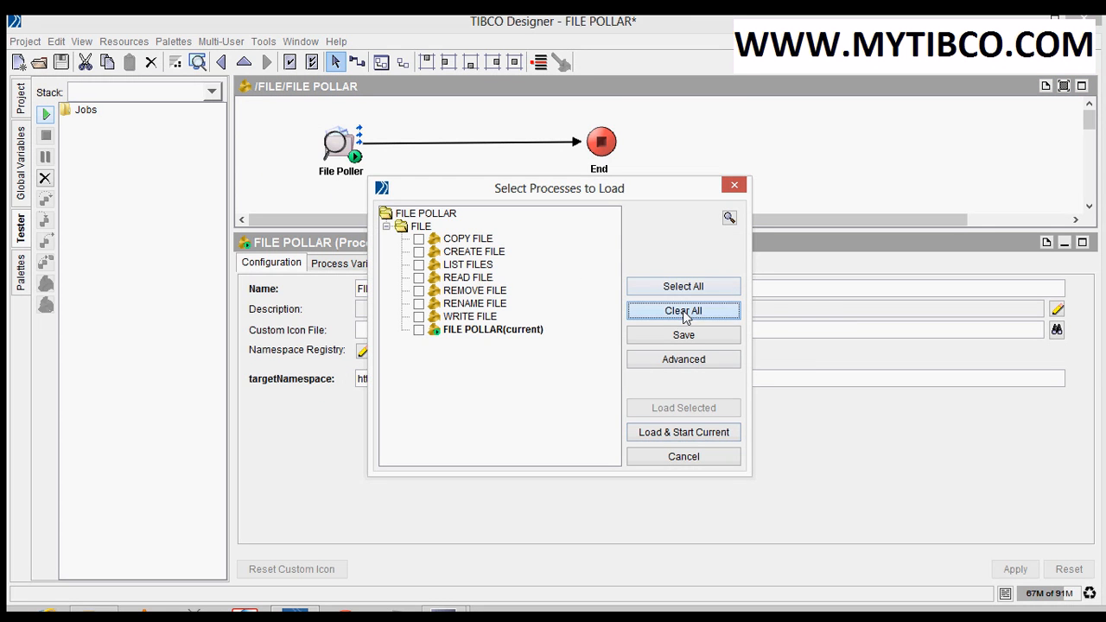
{"action": "left_click", "coordinate": [668, 436]}
{"action": "left_click", "coordinate": [516, 346]}
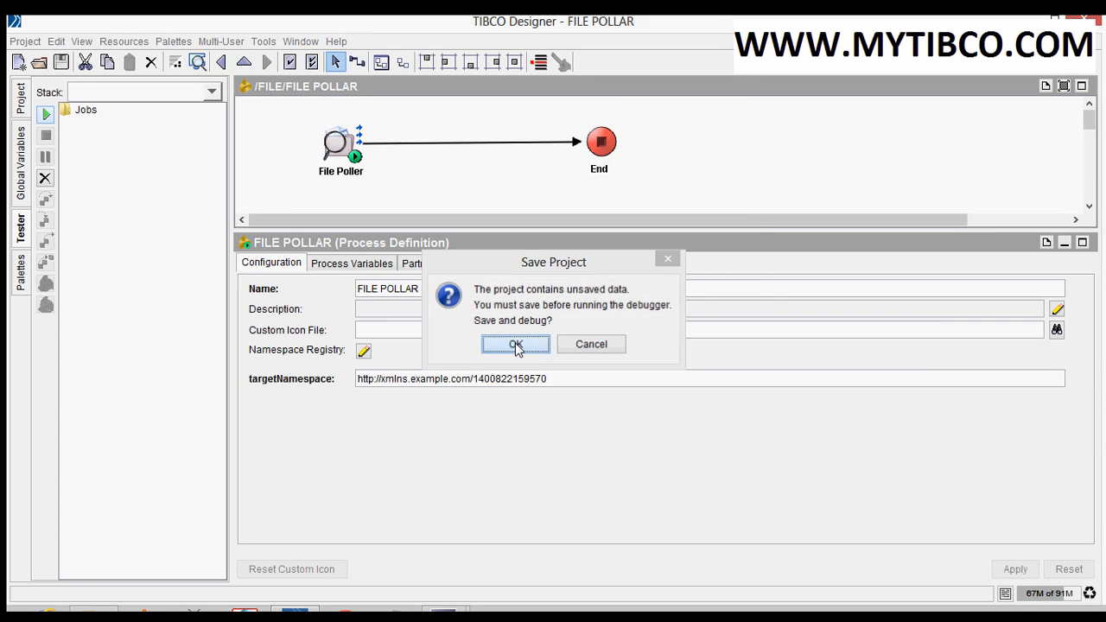
{"action": "left_click", "coordinate": [411, 197]}
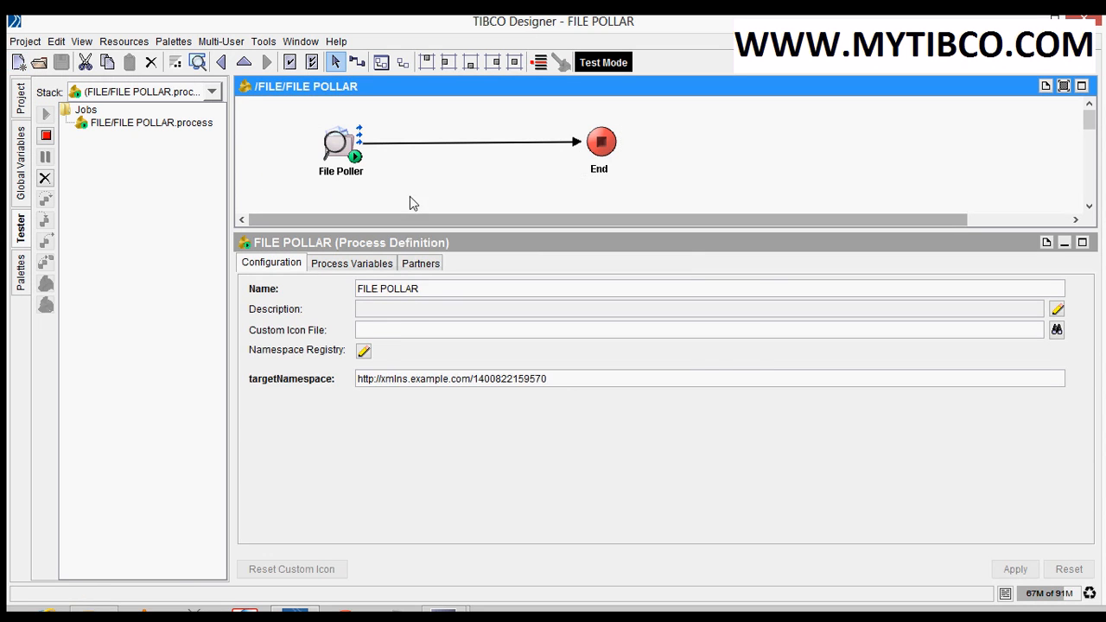
- View the job started for the existing file and examine the File Poller's output with a wider name column
{"action": "left_click", "coordinate": [339, 163]}
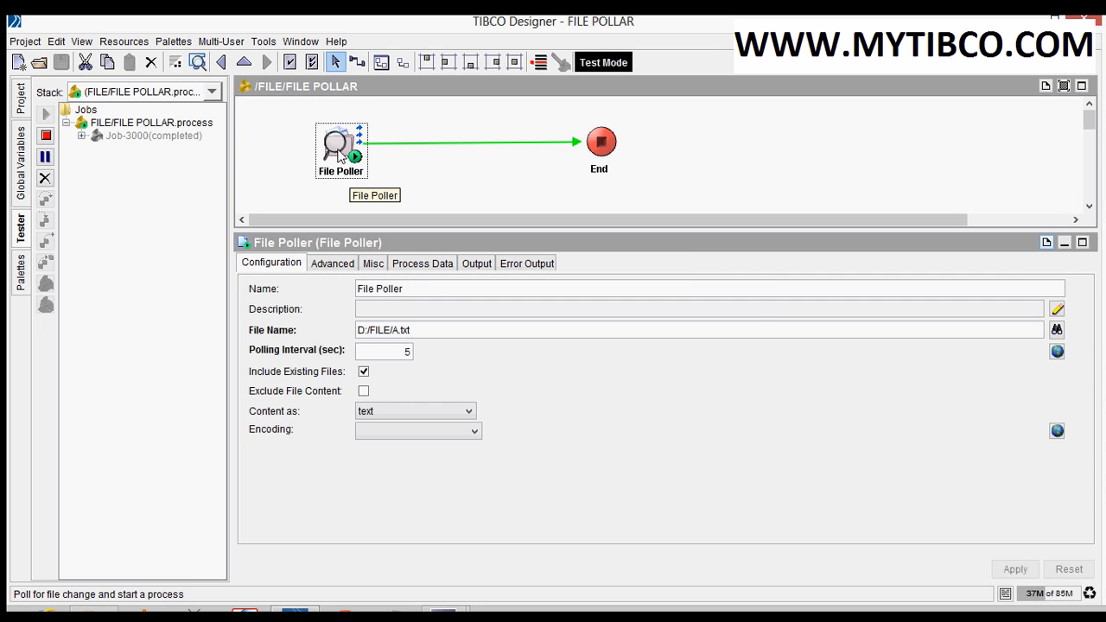
{"action": "left_click", "coordinate": [150, 137]}
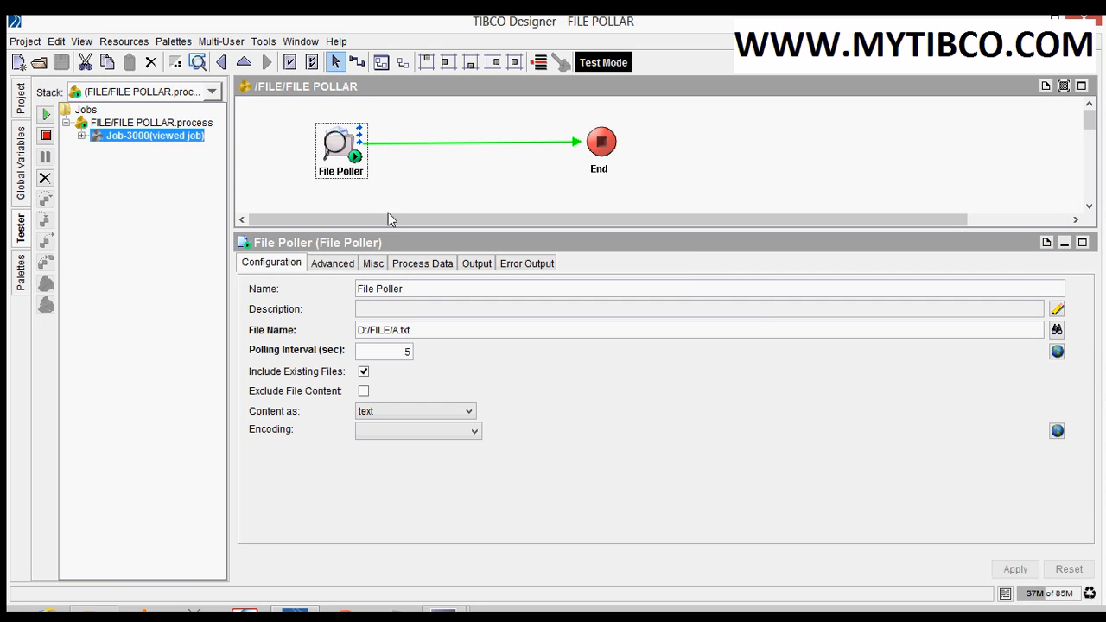
{"action": "left_click", "coordinate": [344, 159]}
{"action": "left_click", "coordinate": [475, 264]}
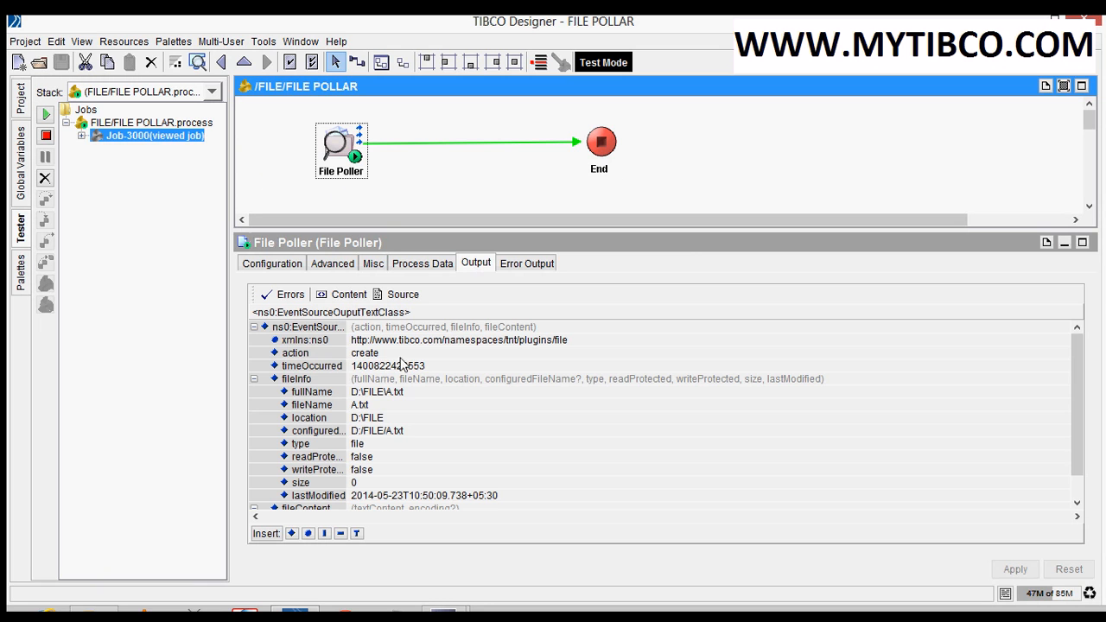
{"action": "left_click_drag", "start_coordinate": [345, 339], "coordinate": [408, 340]}
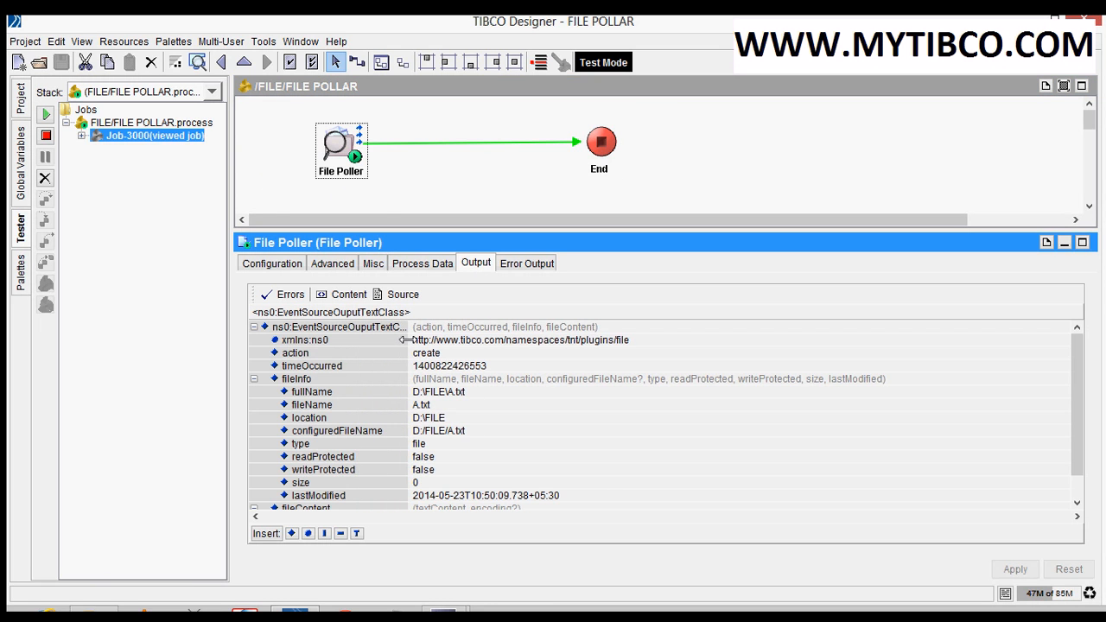
- Stop the test run and reopen the File Poller's configuration
{"action": "left_click", "coordinate": [46, 136]}
{"action": "left_click", "coordinate": [350, 149]}
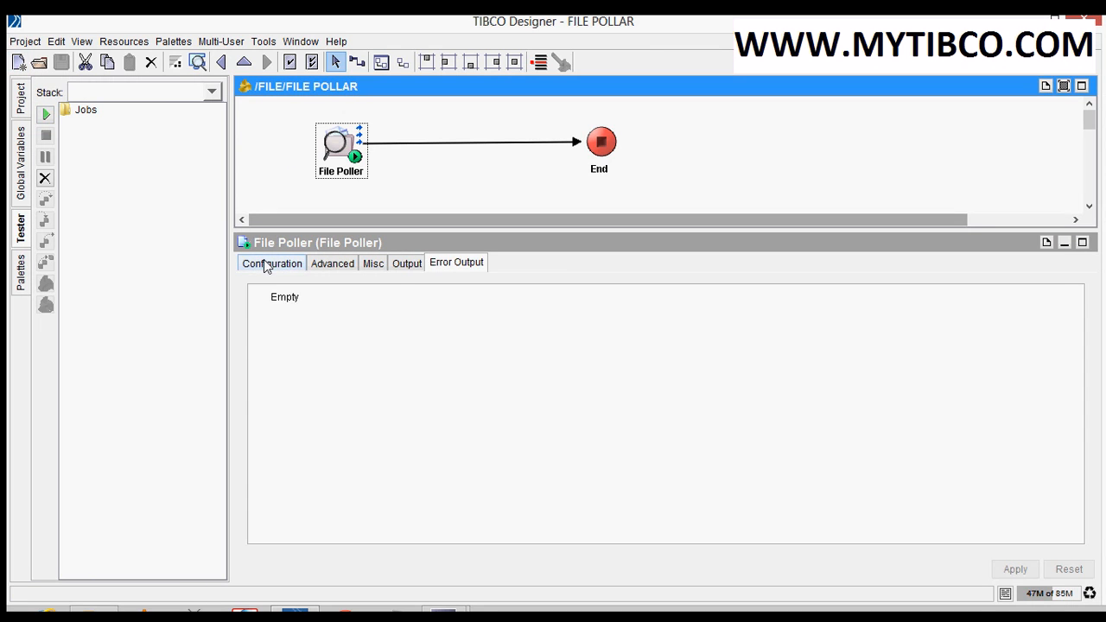
{"action": "left_click", "coordinate": [268, 263]}
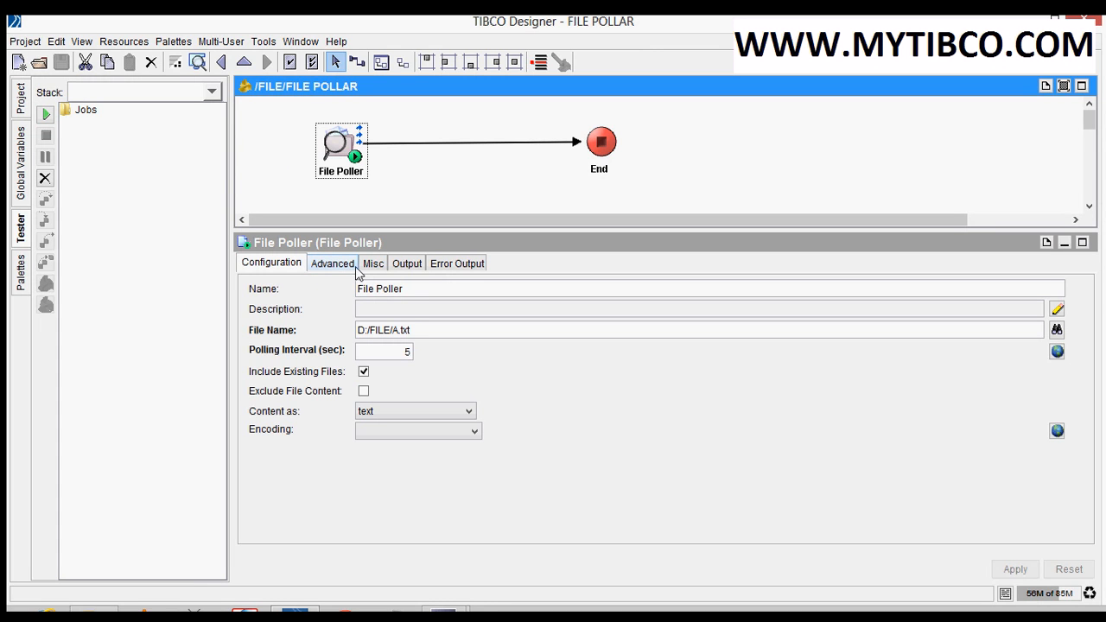
- Try Exclude File Content on the File Poller, clear it again, and examine the Content as options
{"action": "left_click", "coordinate": [363, 391]}
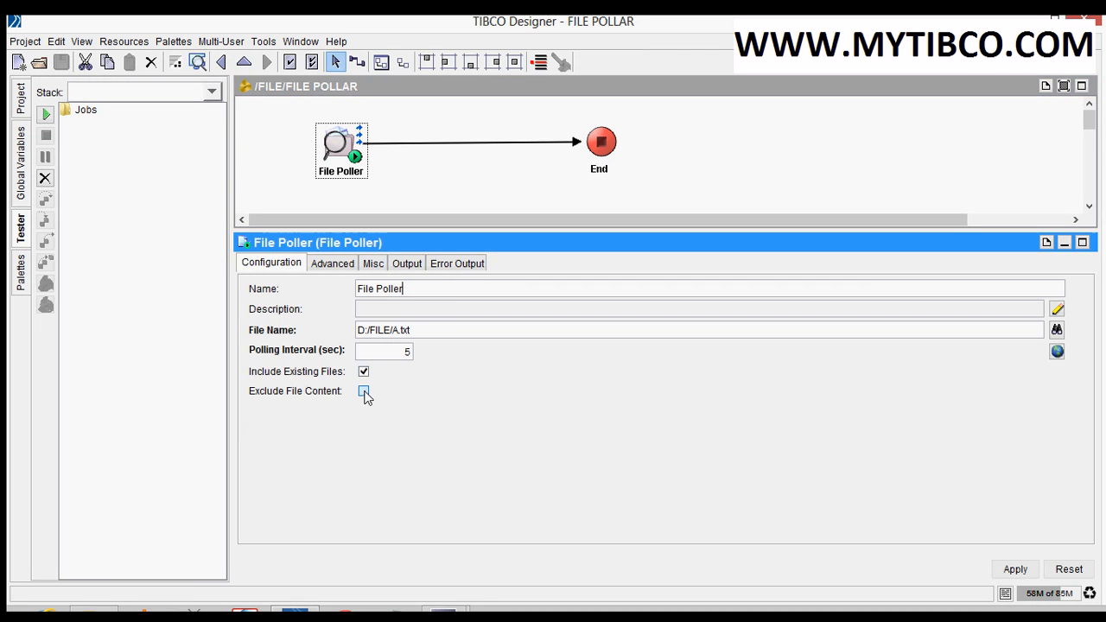
{"action": "left_click", "coordinate": [364, 391]}
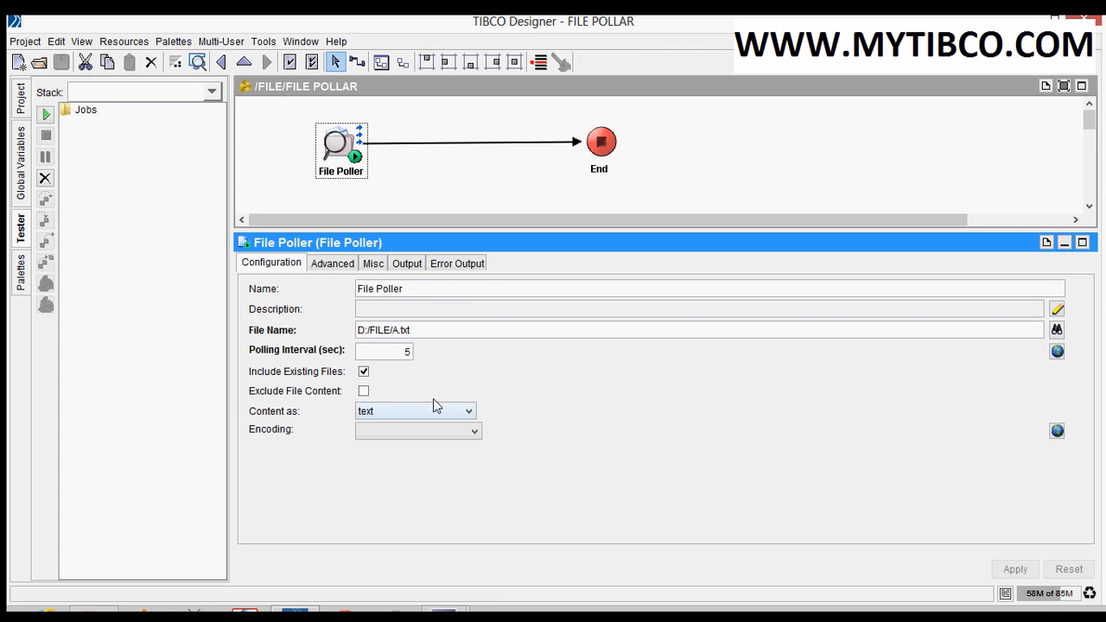
{"action": "left_click", "coordinate": [377, 412]}
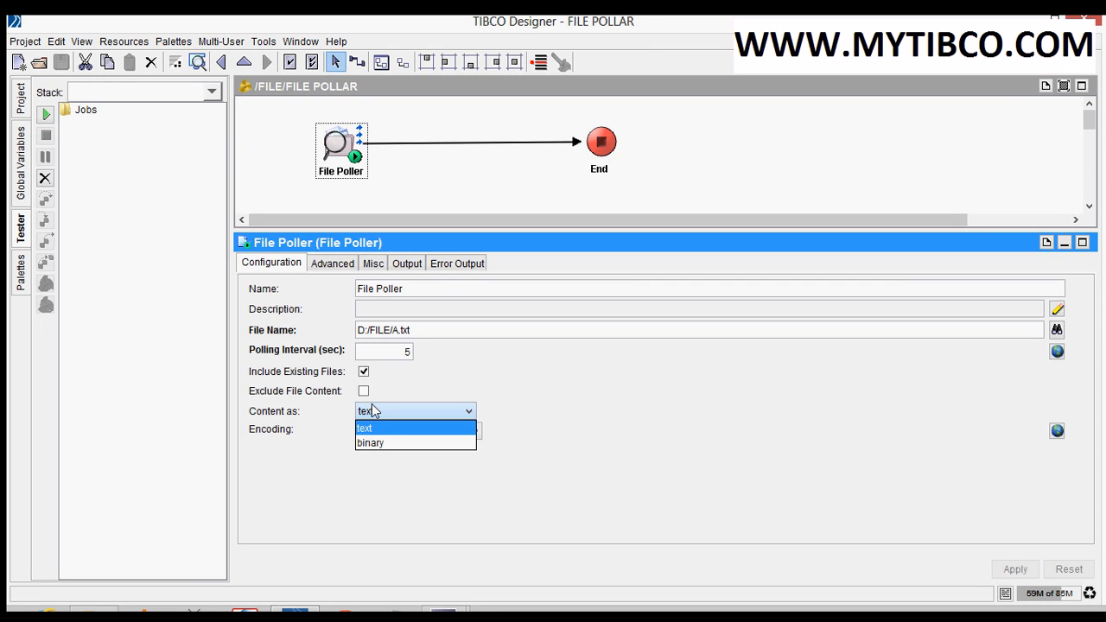
{"action": "left_click", "coordinate": [366, 397]}
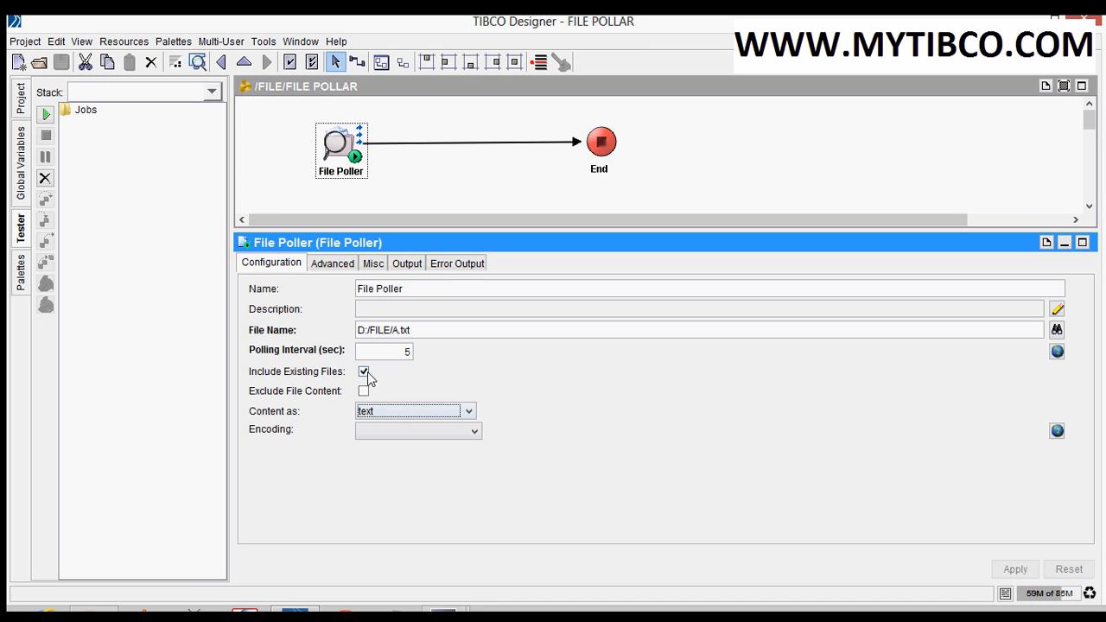
- Disable Include Existing Files for the File Poller and apply the change
{"action": "left_click", "coordinate": [364, 371]}
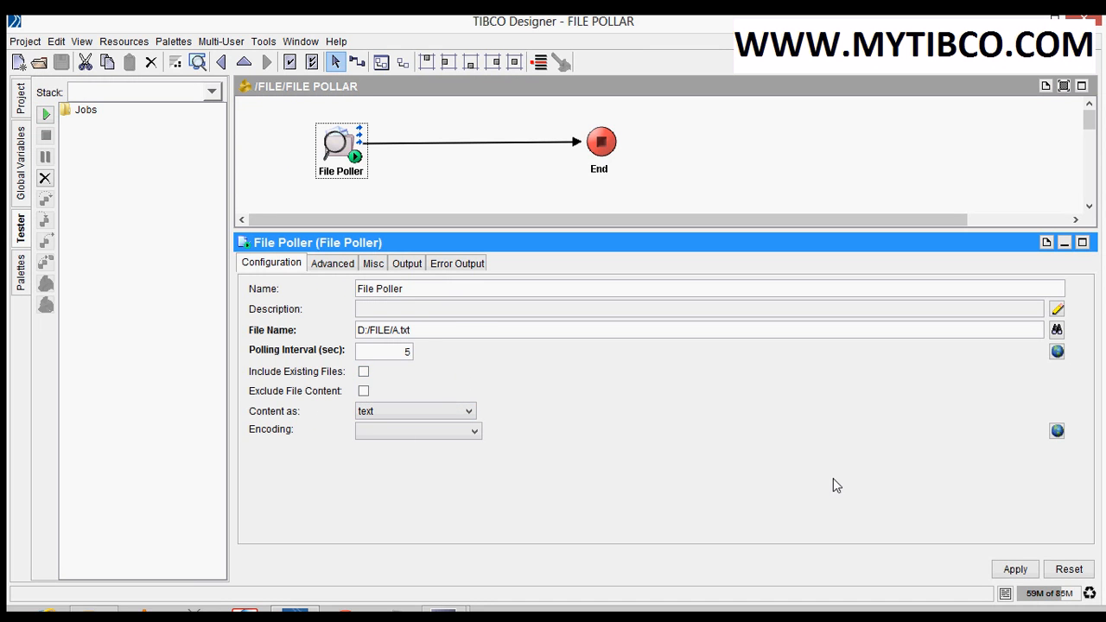
{"action": "left_click", "coordinate": [1014, 568]}
{"action": "left_click", "coordinate": [394, 178]}
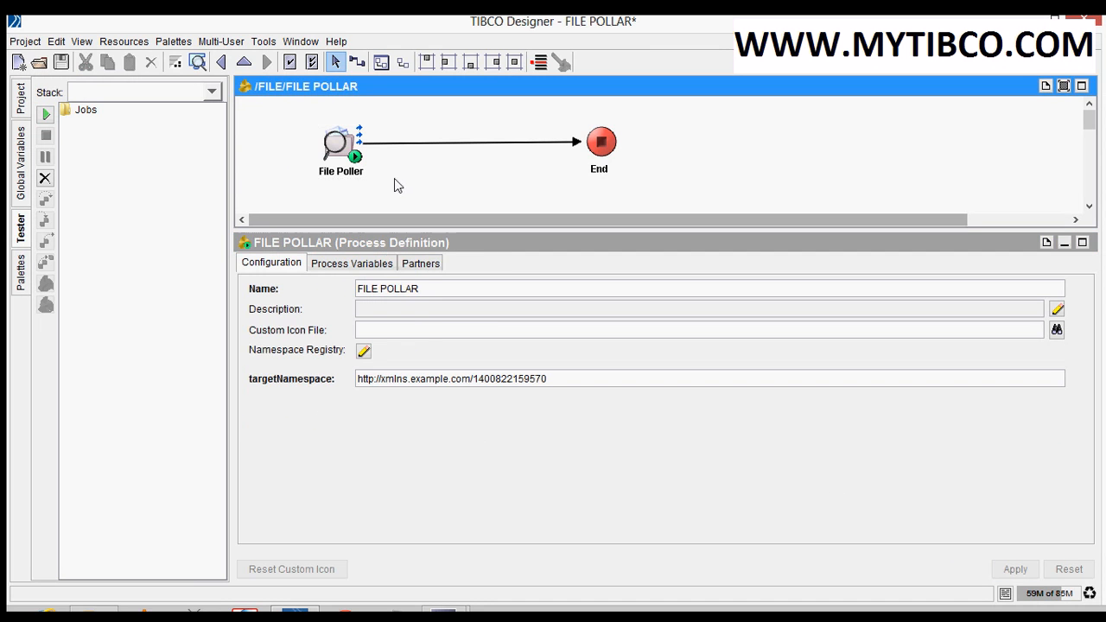
{"action": "left_click", "coordinate": [327, 147]}
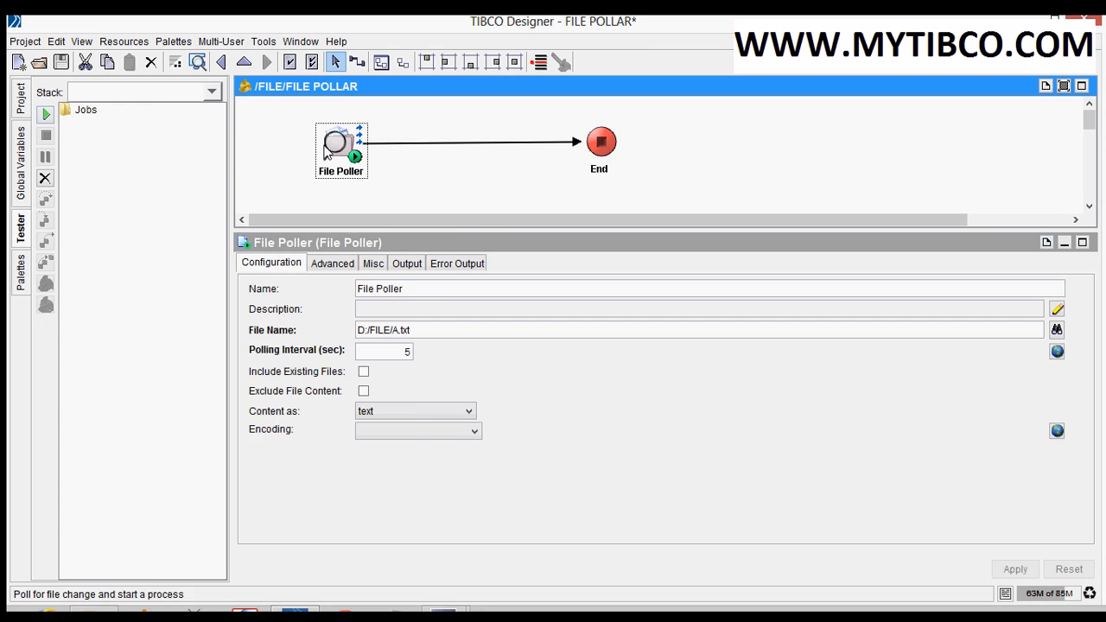
- Try toggling the create, modify and delete event polling and enabling Include Sub-Directories in the File Poller's advanced settings
{"action": "left_click", "coordinate": [332, 263]}
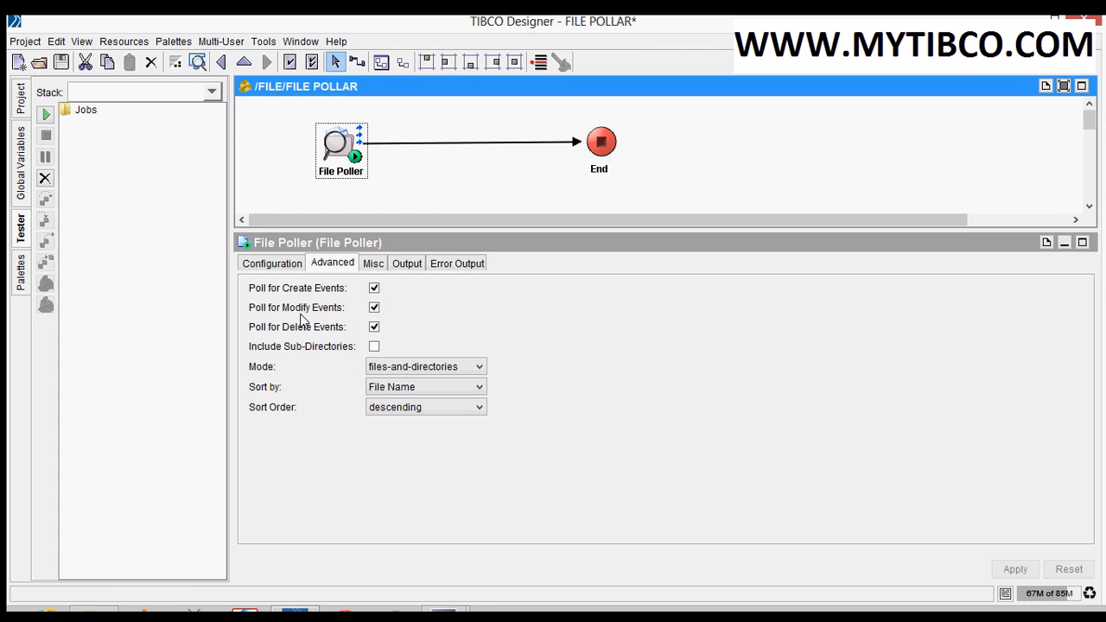
{"action": "left_click", "coordinate": [374, 288]}
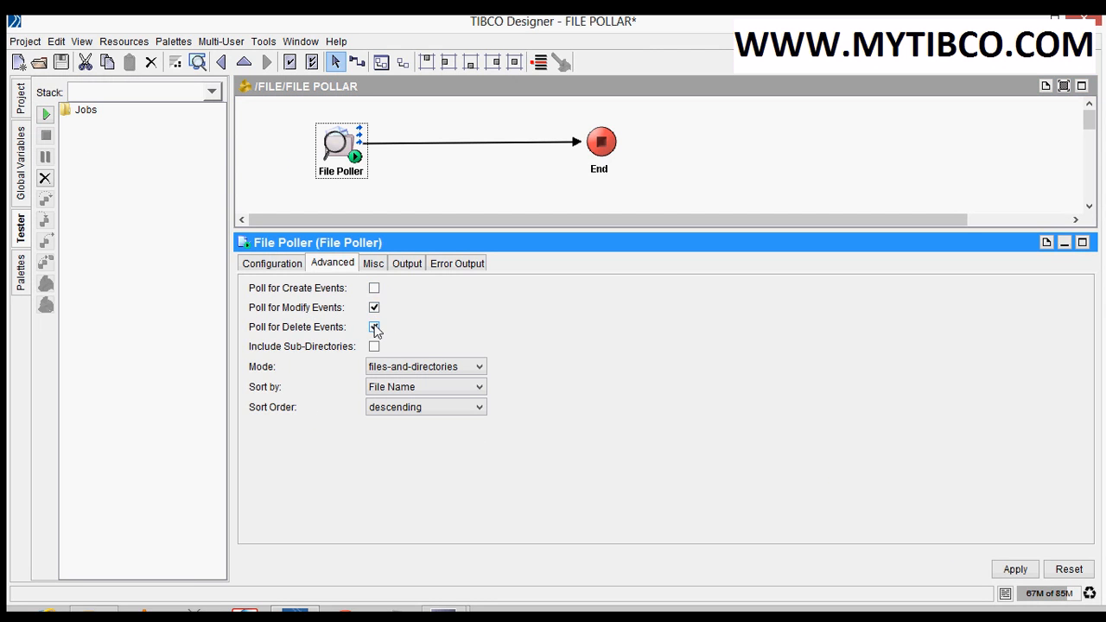
{"action": "left_click", "coordinate": [373, 326]}
{"action": "left_click", "coordinate": [374, 347]}
{"action": "left_click", "coordinate": [374, 347]}
{"action": "left_click", "coordinate": [374, 328]}
{"action": "left_click", "coordinate": [374, 308]}
{"action": "left_click", "coordinate": [374, 289]}
- Try files-and-directories mode with sorting by Date Modified in descending order for the File Poller
{"action": "left_click", "coordinate": [387, 370]}
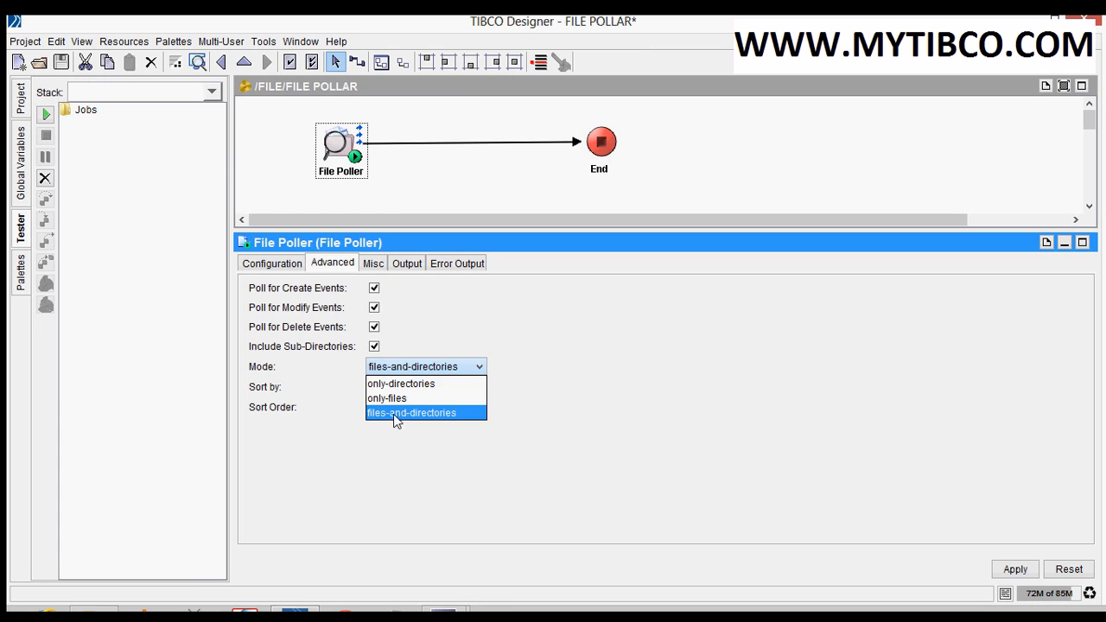
{"action": "left_click", "coordinate": [400, 415]}
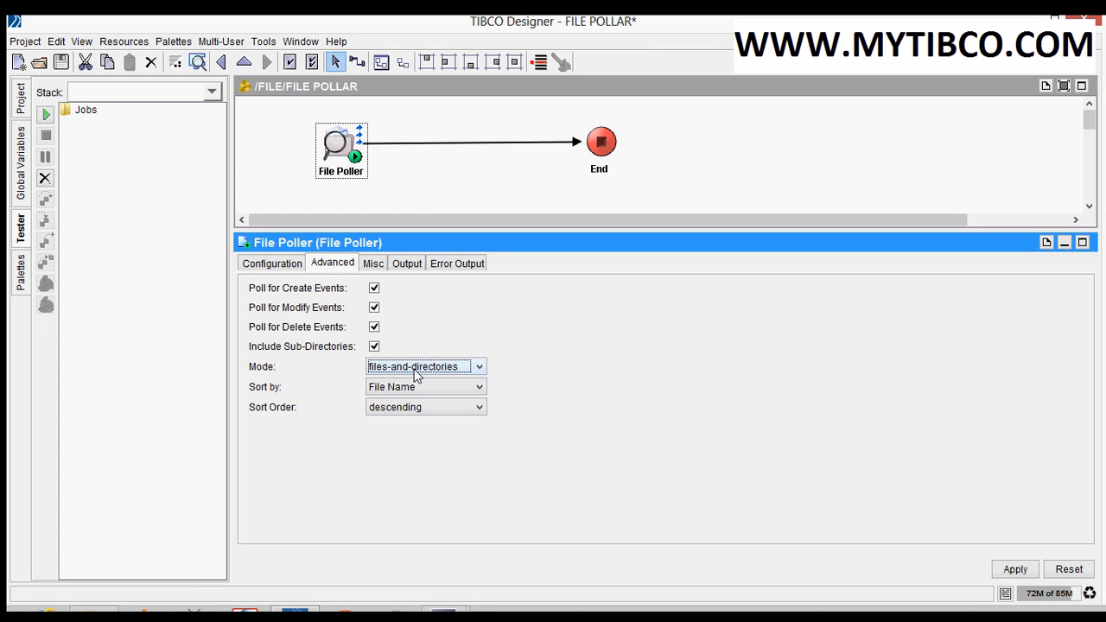
{"action": "left_click", "coordinate": [414, 387]}
{"action": "left_click", "coordinate": [414, 388]}
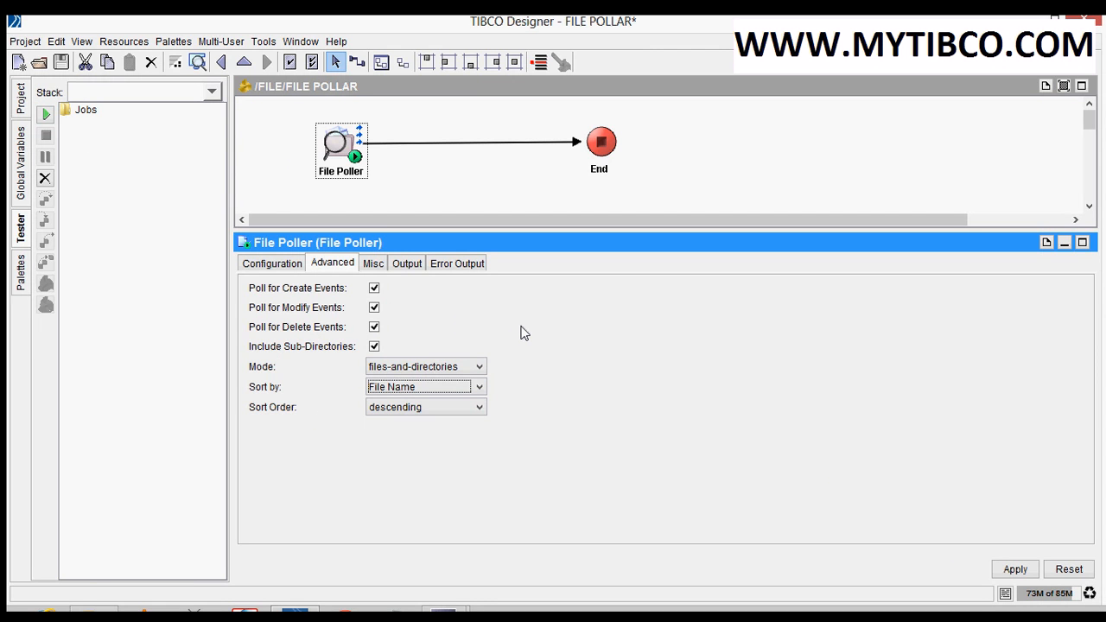
{"action": "left_click", "coordinate": [458, 388]}
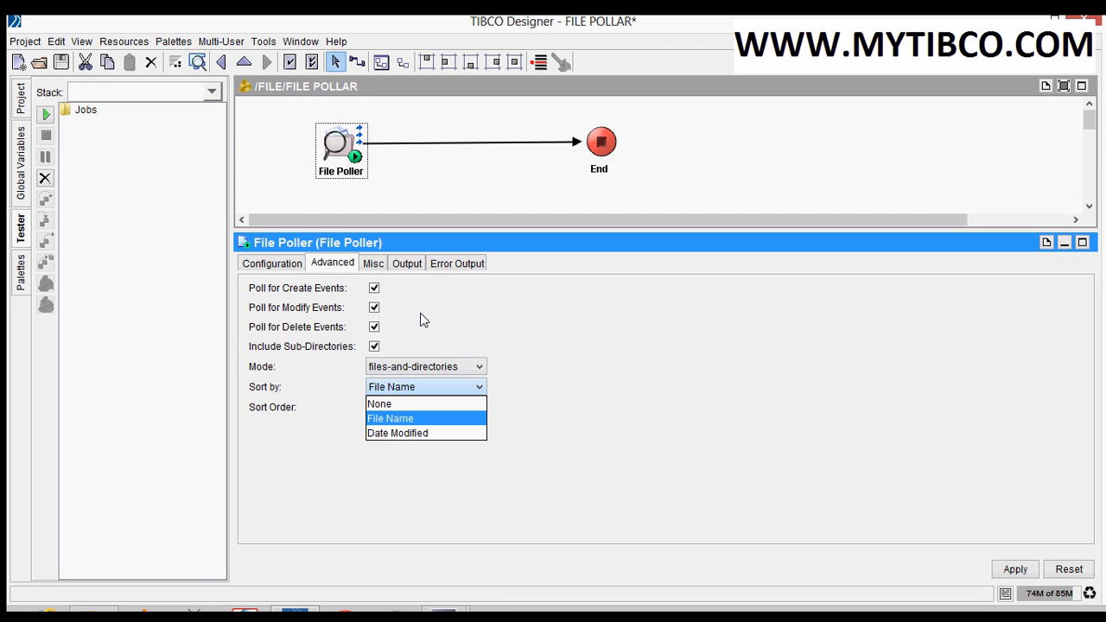
{"action": "left_click", "coordinate": [401, 434]}
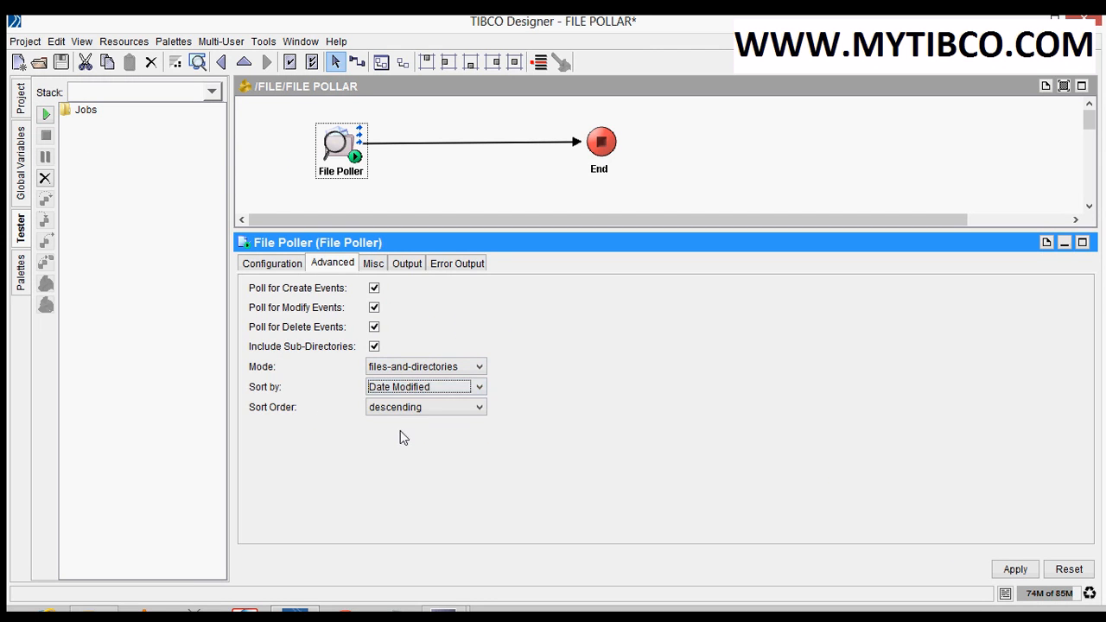
{"action": "left_click", "coordinate": [403, 408]}
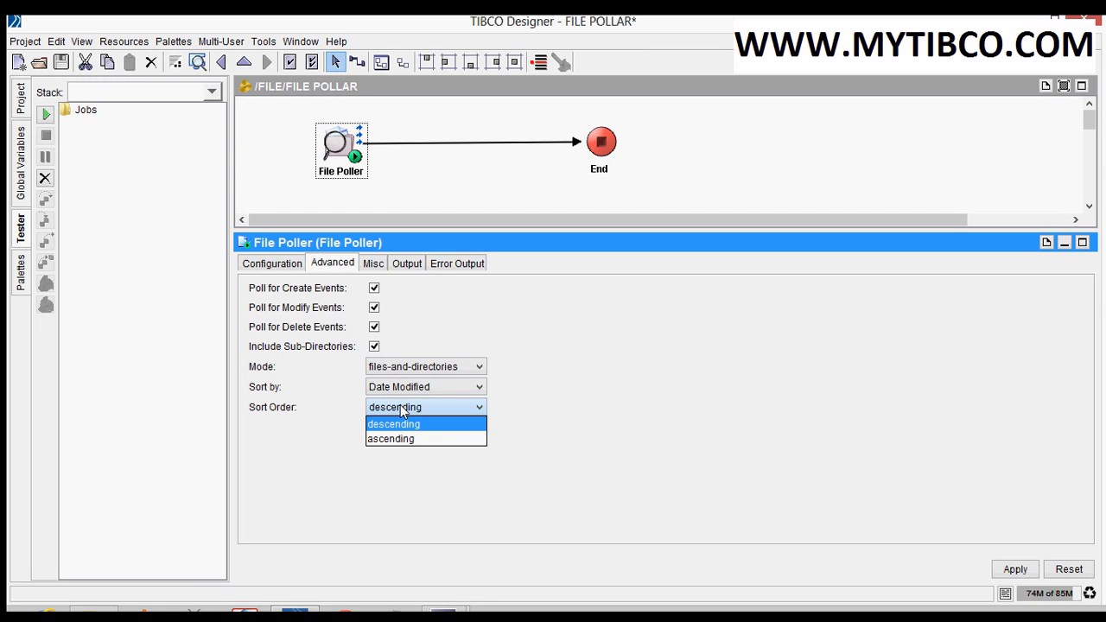
{"action": "left_click", "coordinate": [412, 304]}
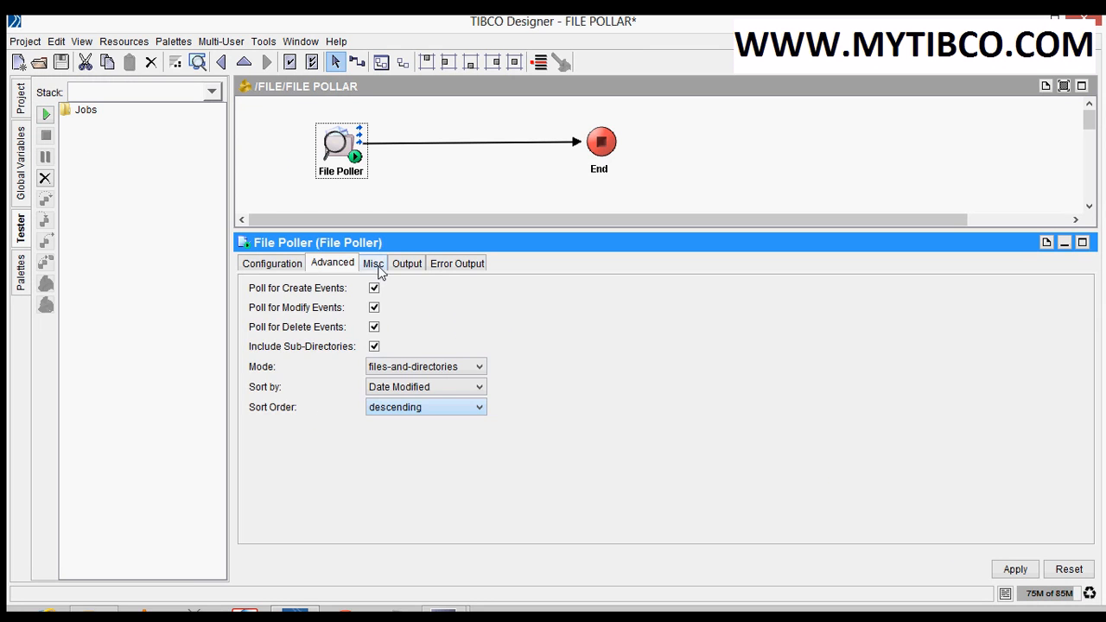
- Examine the File Poller's sequencing key and custom ID settings, its output schema including fileInfo and fileContent, and its error output
{"action": "left_click", "coordinate": [375, 266]}
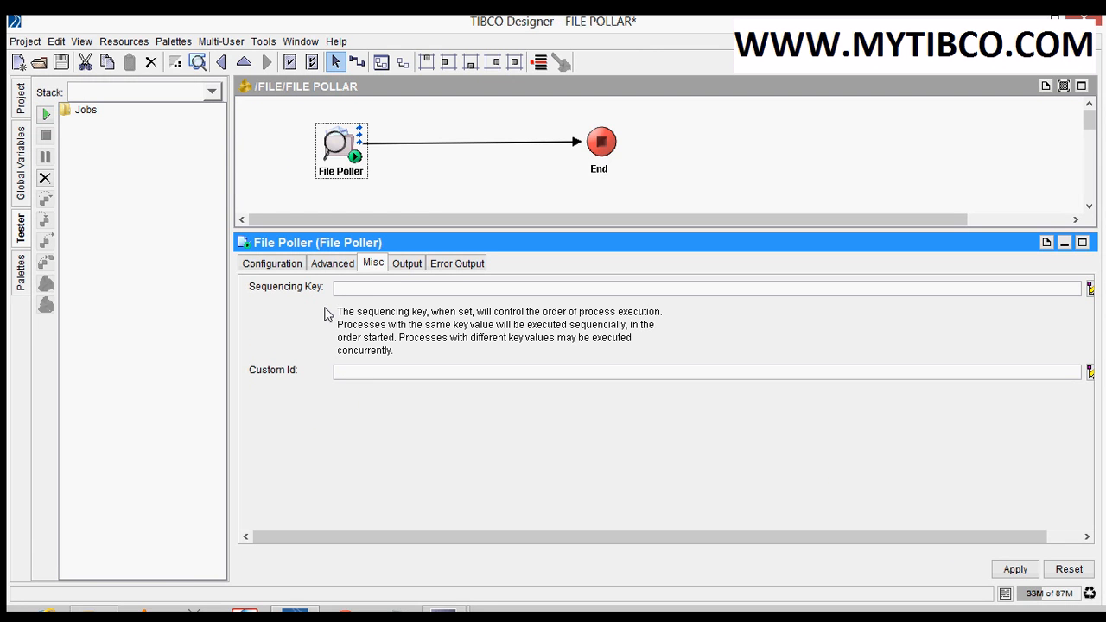
{"action": "left_click", "coordinate": [408, 264]}
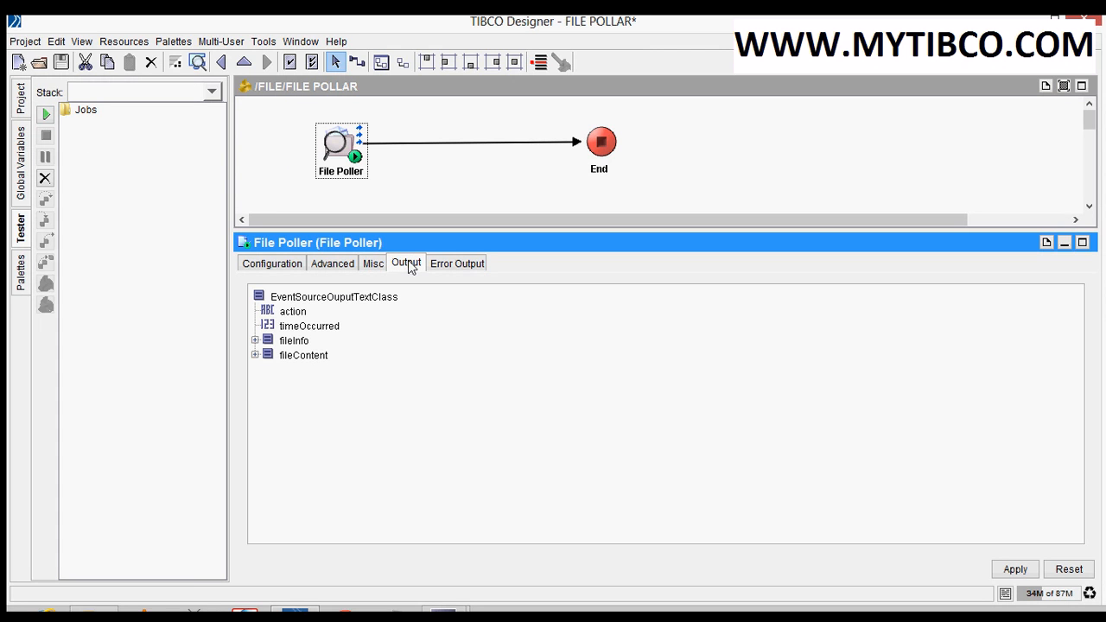
{"action": "left_click", "coordinate": [298, 312]}
{"action": "left_click", "coordinate": [298, 327]}
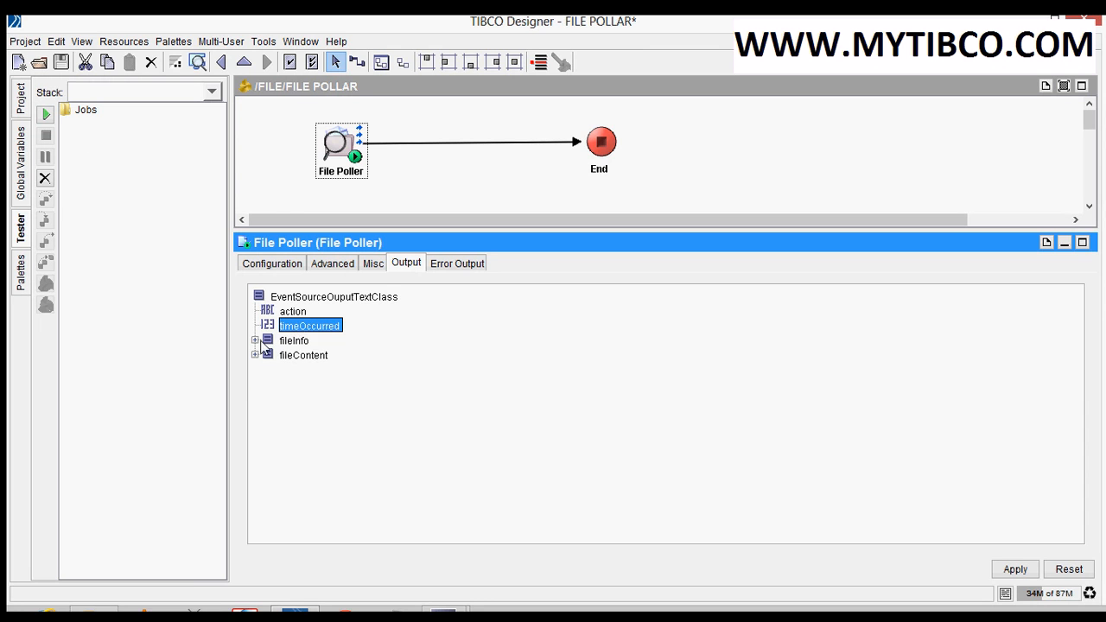
{"action": "double_click", "coordinate": [264, 343]}
{"action": "double_click", "coordinate": [264, 487]}
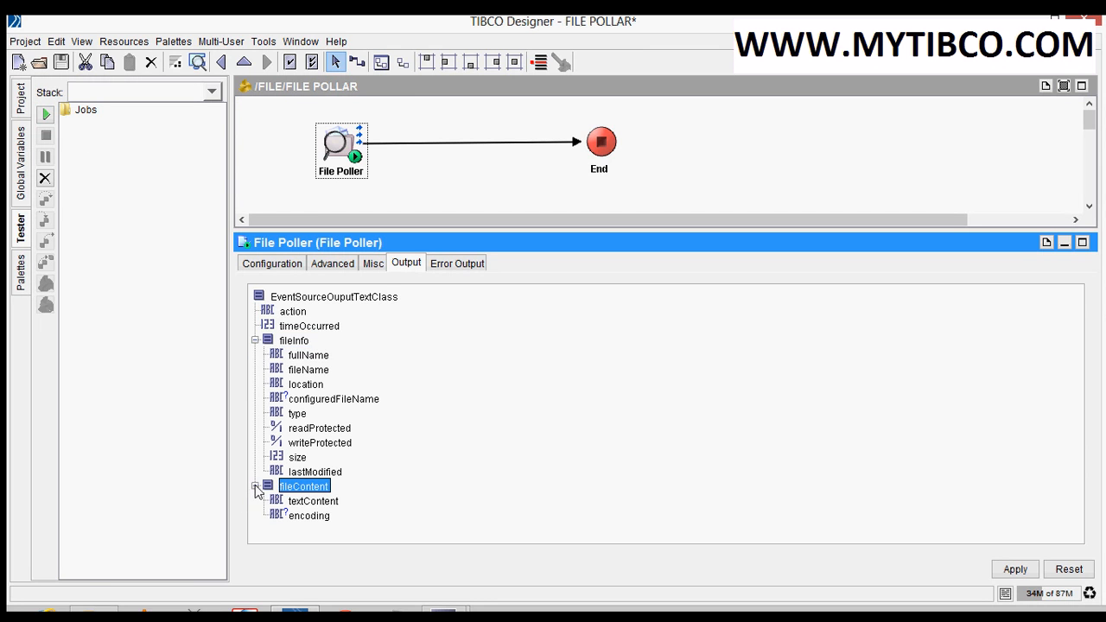
{"action": "double_click", "coordinate": [265, 341]}
{"action": "left_click", "coordinate": [449, 265]}
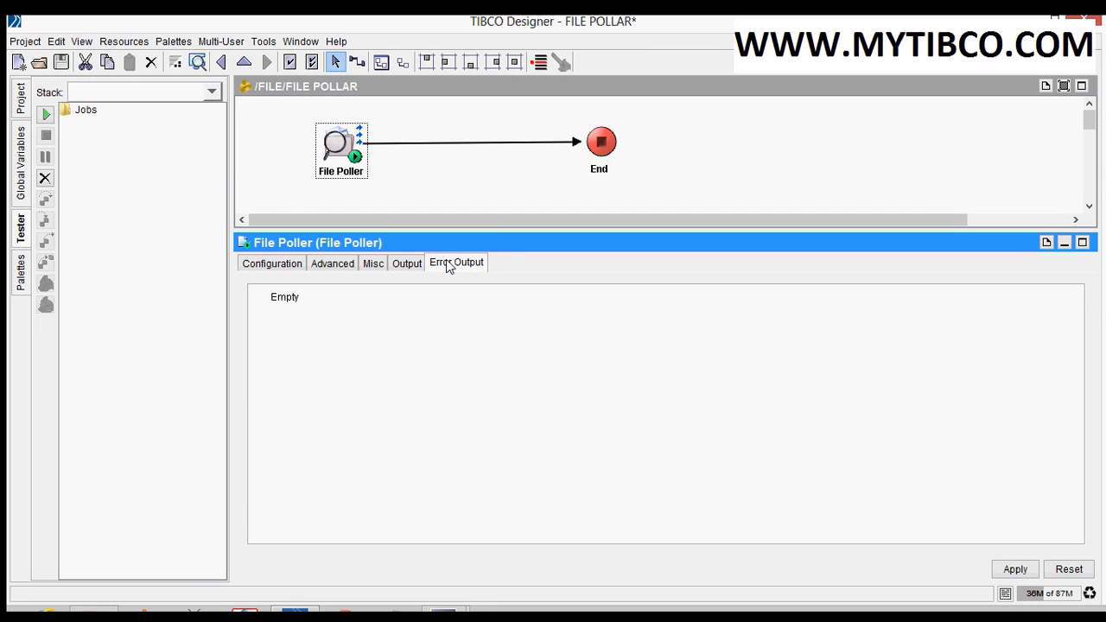
- Discard the File Poller's unapplied advanced changes and save the project
{"action": "left_click", "coordinate": [349, 181]}
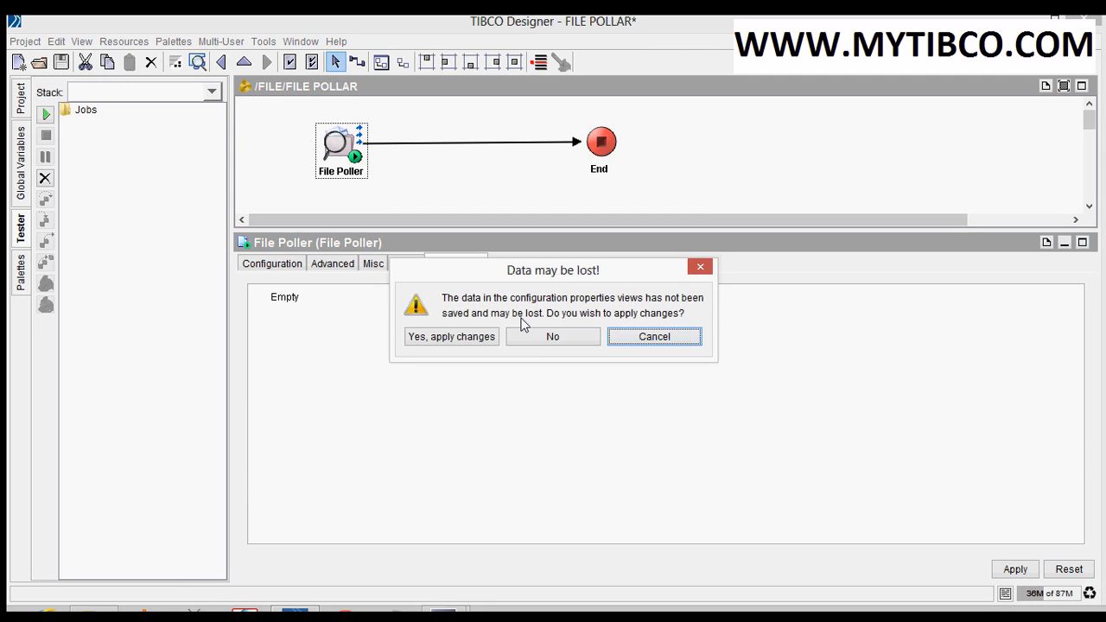
{"action": "left_click", "coordinate": [544, 338]}
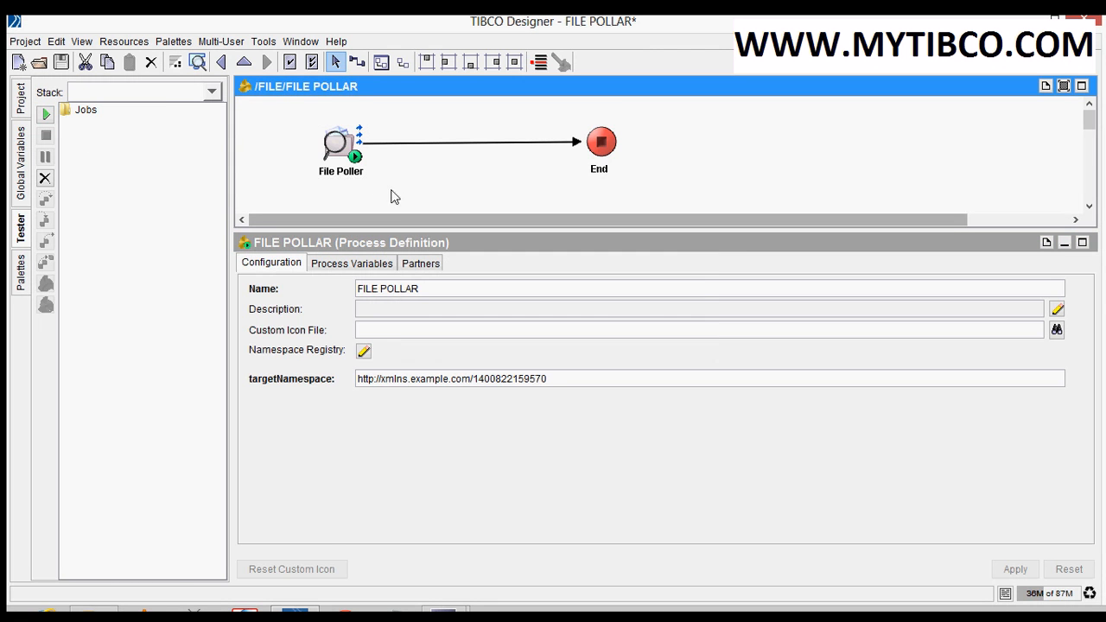
{"action": "left_click", "coordinate": [344, 162]}
{"action": "left_click", "coordinate": [61, 62]}
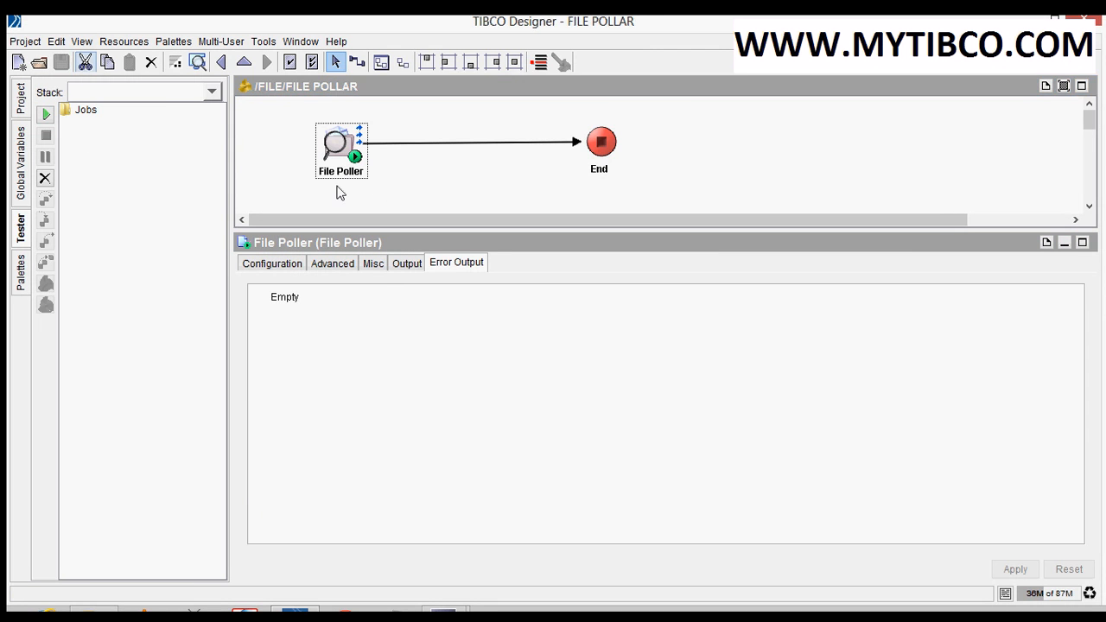
- Review the File Poller's configuration and advanced settings, and create a folder named DIR in D:/FILE using File Explorer
{"action": "left_click", "coordinate": [296, 264]}
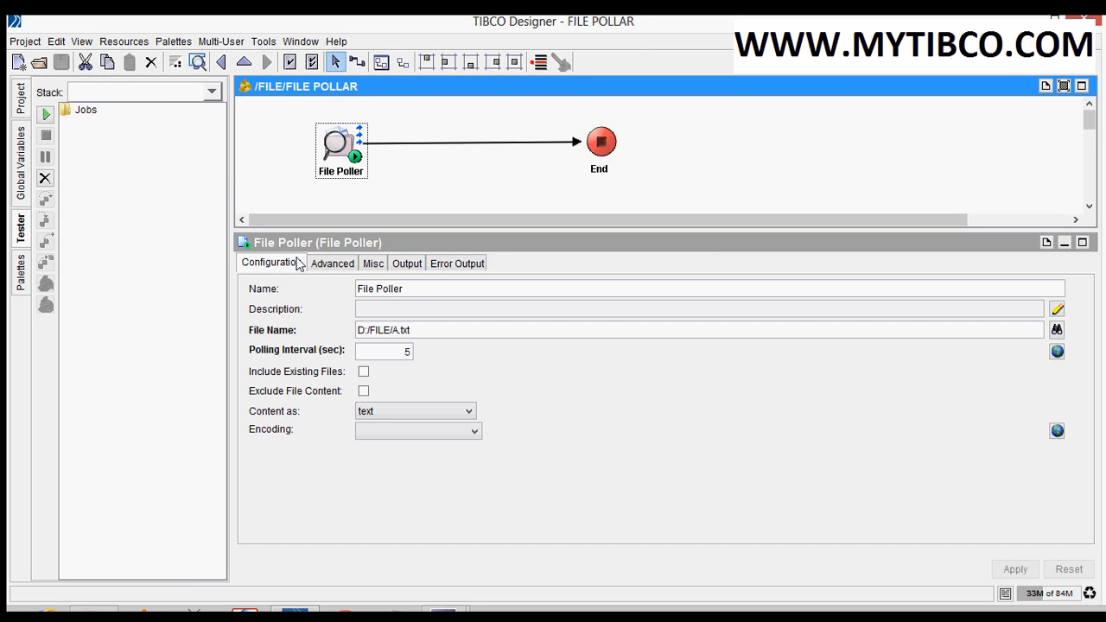
{"action": "left_click", "coordinate": [330, 263]}
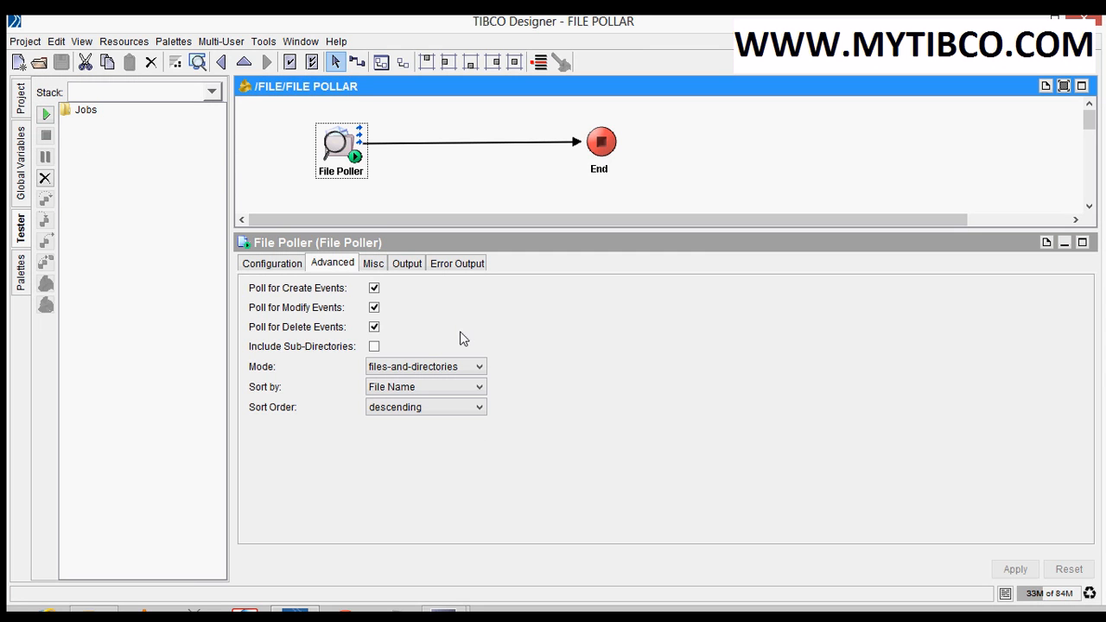
{"action": "left_click", "coordinate": [95, 613]}
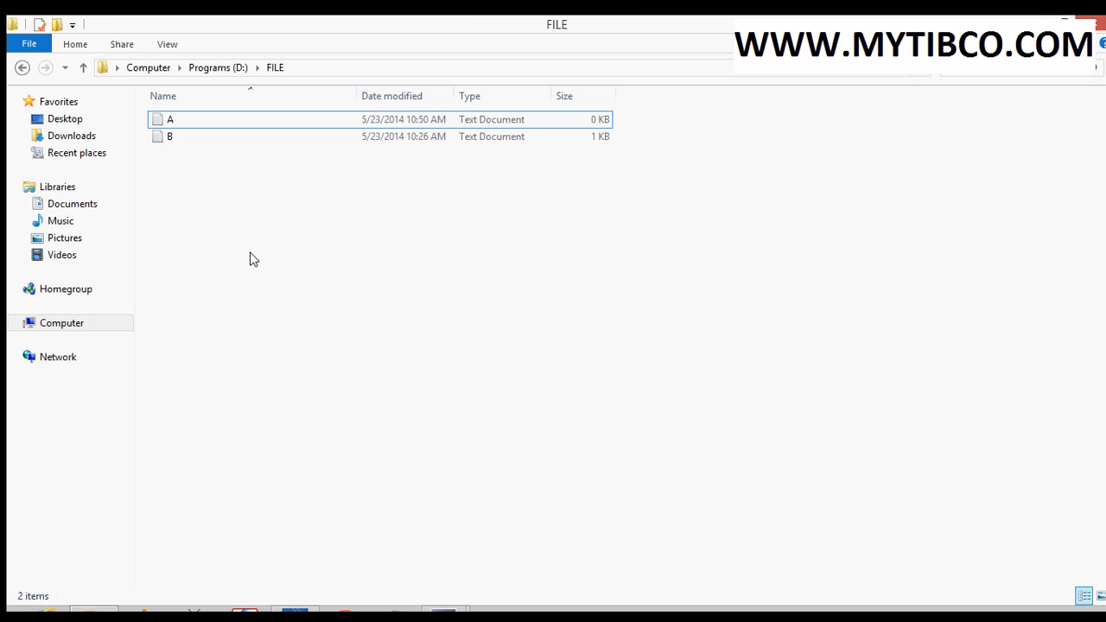
{"action": "right_click", "coordinate": [176, 188]}
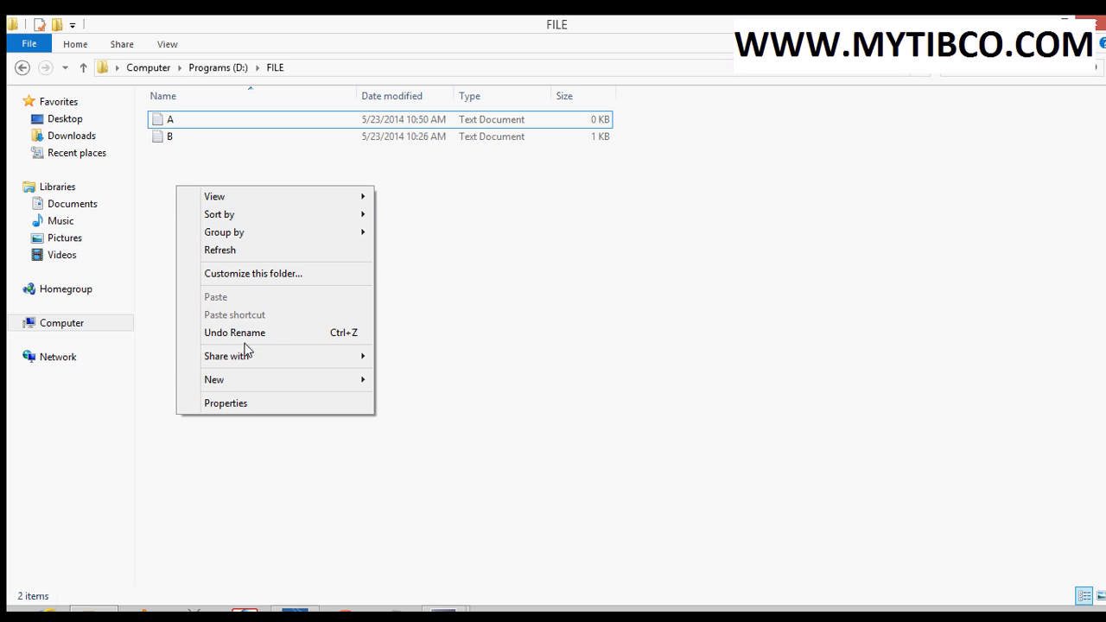
{"action": "mouse_move", "coordinate": [318, 381]}
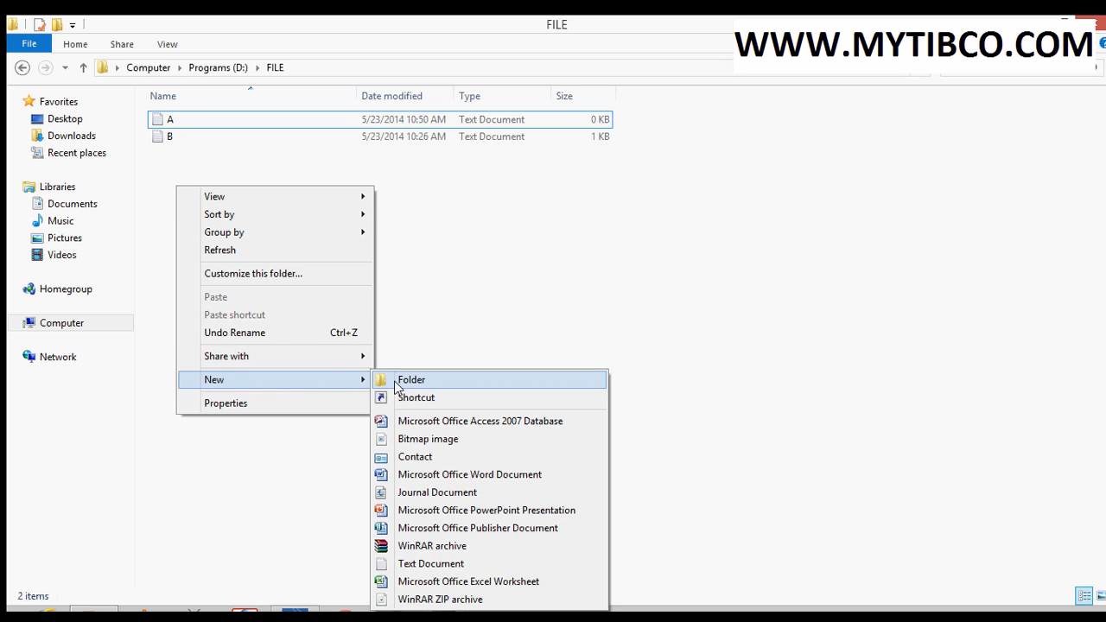
{"action": "left_click", "coordinate": [405, 380]}
{"action": "type", "text": "DIR"}
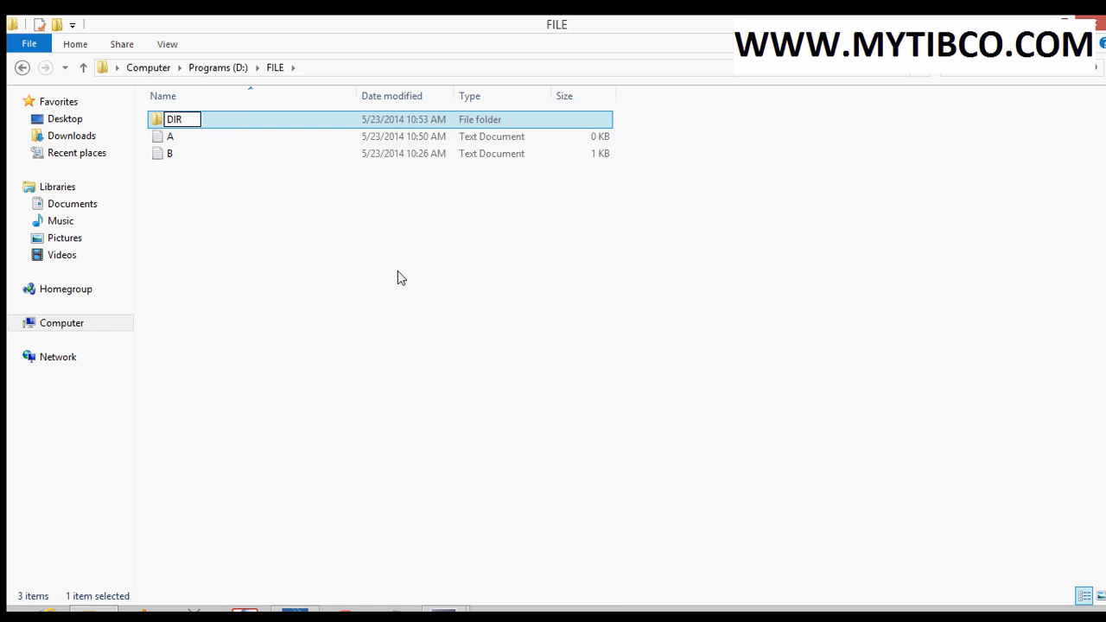
{"action": "key", "text": "Return"}
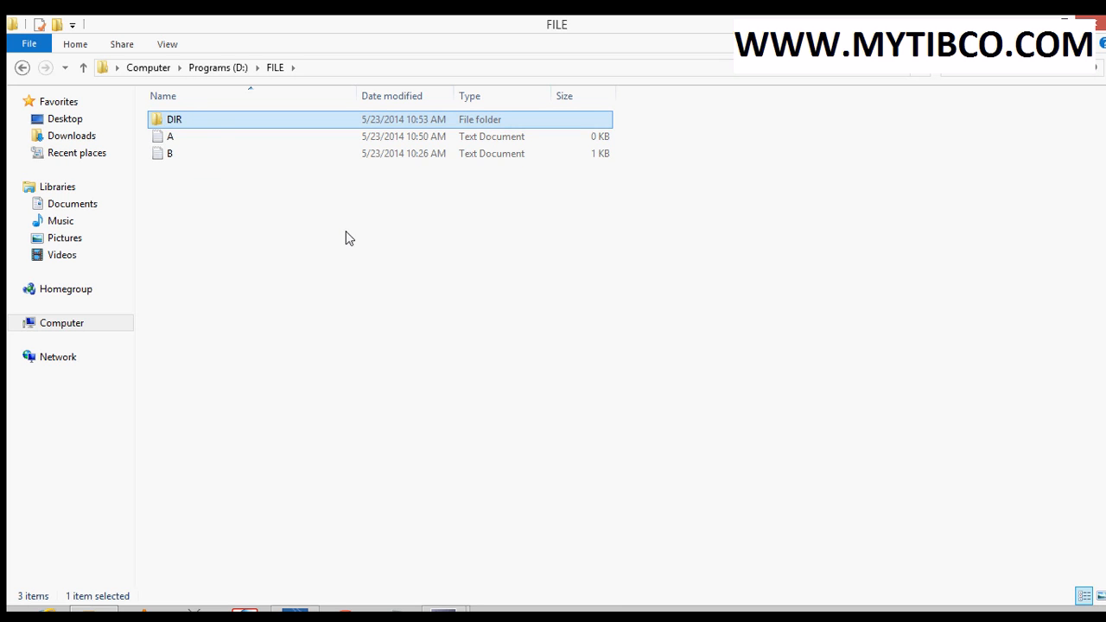
- Create a text document named NEW_DIR inside the DIR folder
{"action": "double_click", "coordinate": [212, 123]}
{"action": "right_click", "coordinate": [204, 165]}
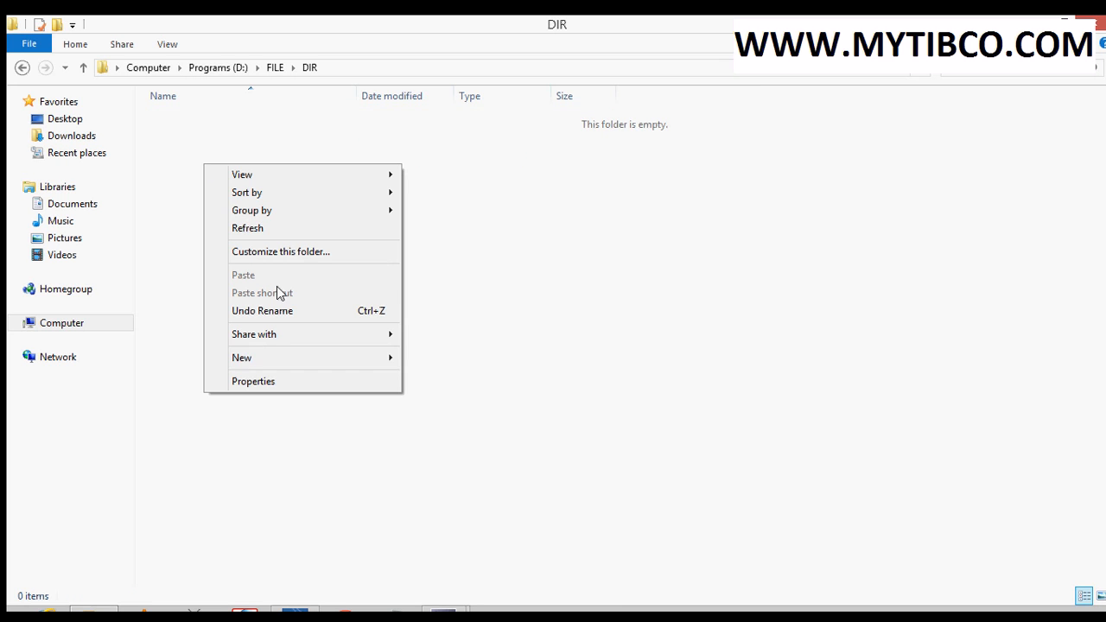
{"action": "mouse_move", "coordinate": [352, 368]}
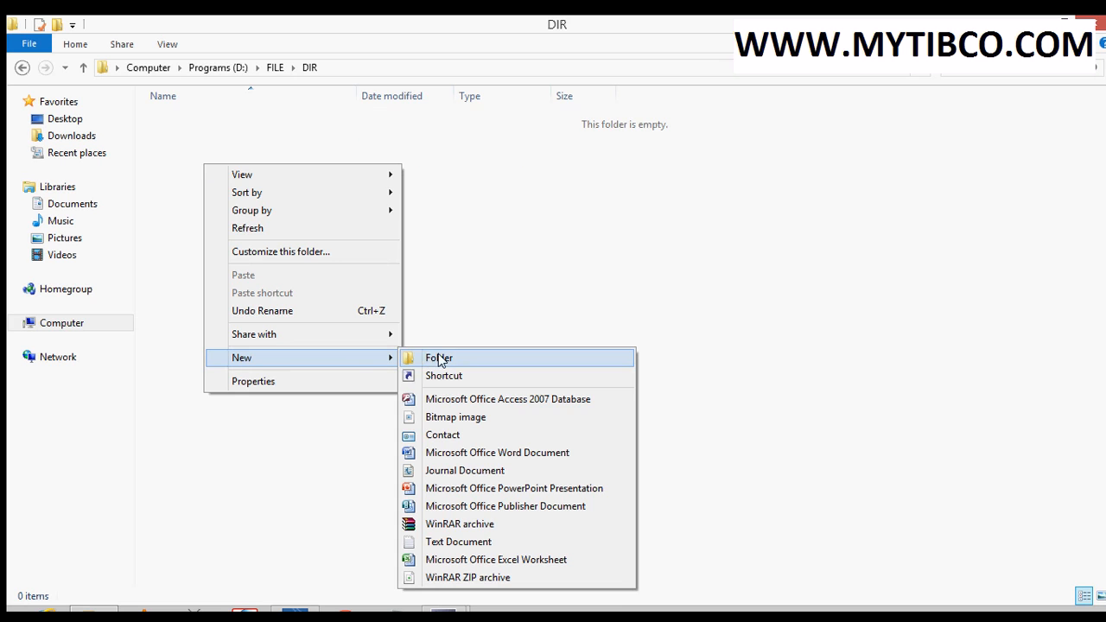
{"action": "left_click", "coordinate": [458, 541]}
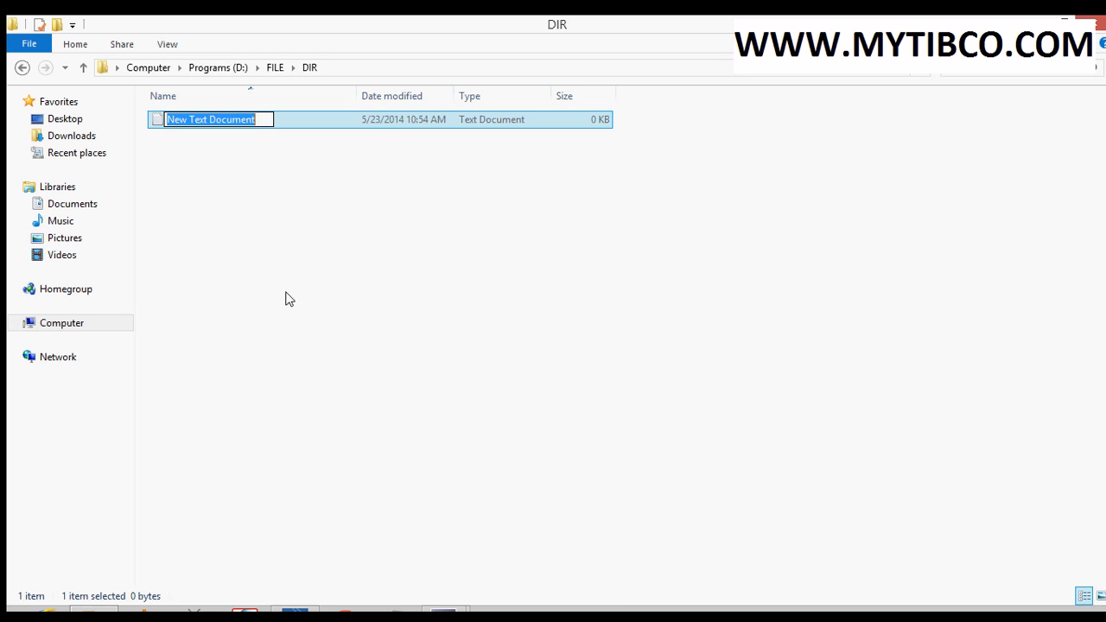
{"action": "type", "text": "N"}
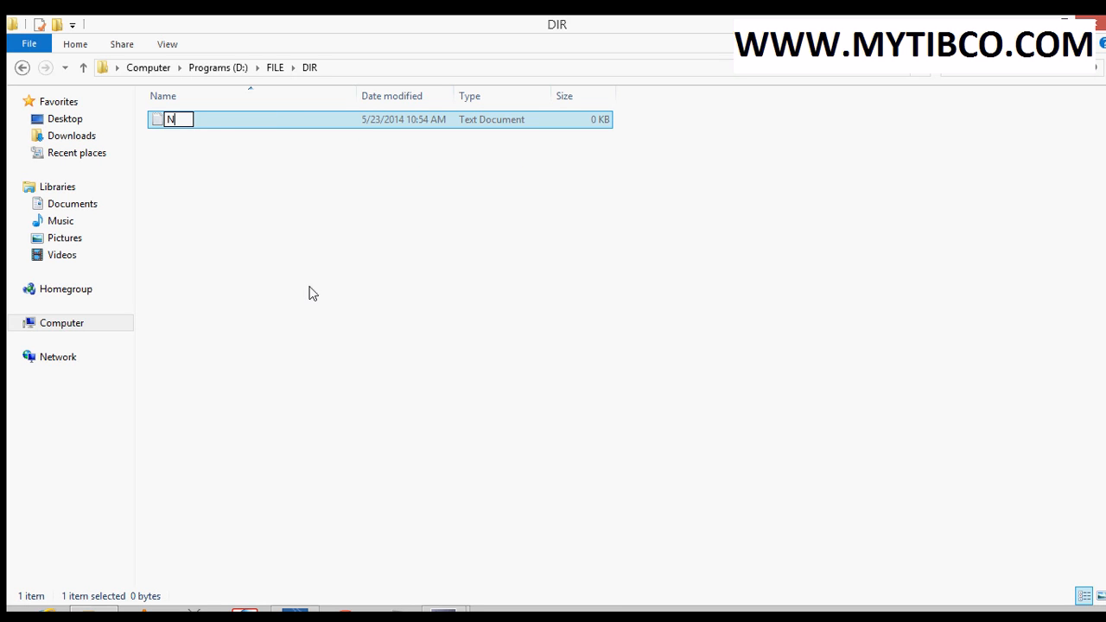
{"action": "type", "text": "EW_DIR"}
{"action": "key", "text": "Return"}
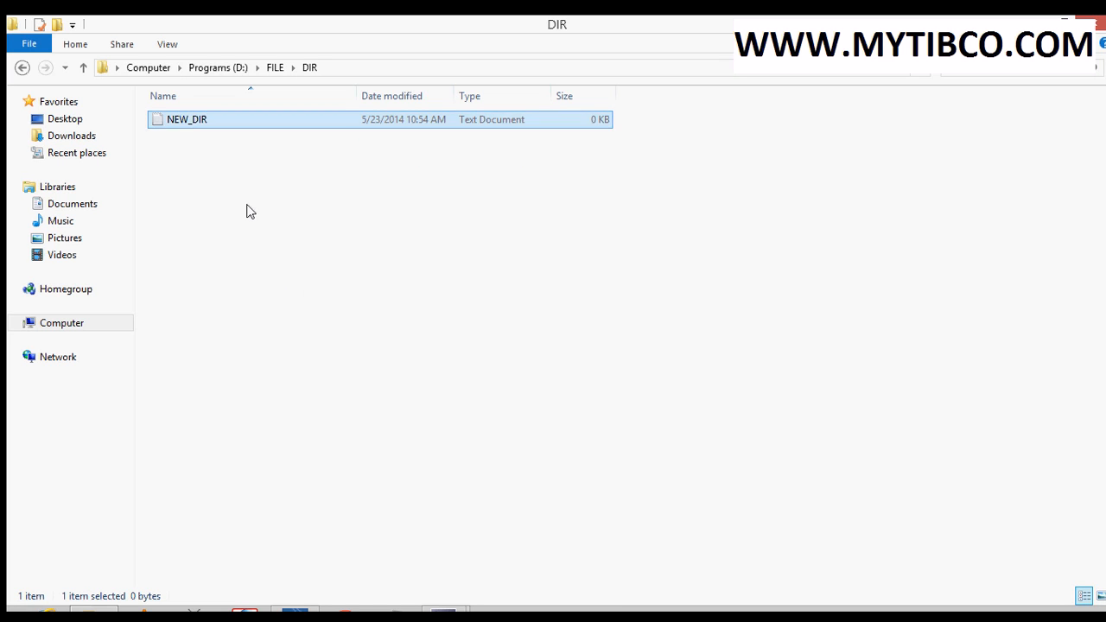
- Create a subfolder named SUB_DIR inside the DIR folder
{"action": "left_click", "coordinate": [247, 210]}
{"action": "right_click", "coordinate": [211, 166]}
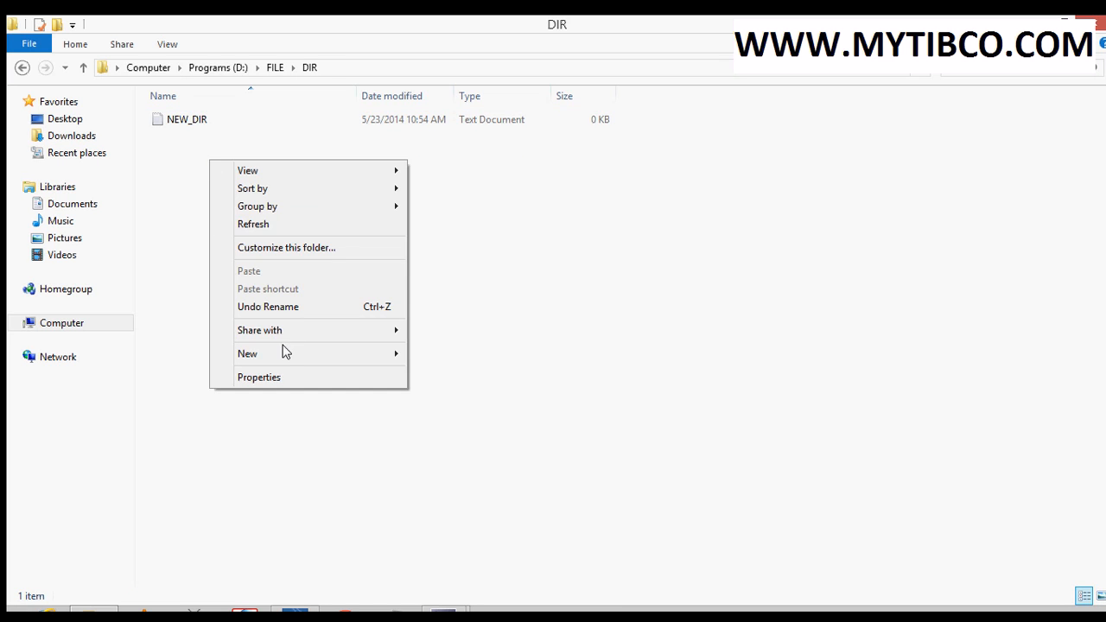
{"action": "mouse_move", "coordinate": [284, 353]}
{"action": "left_click", "coordinate": [458, 358]}
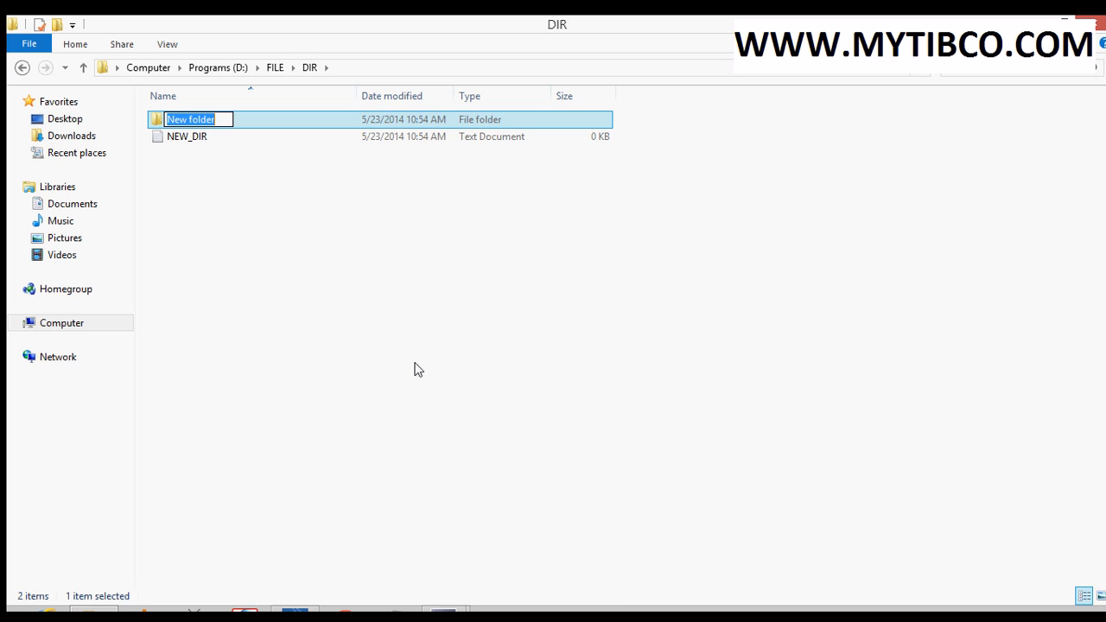
{"action": "type", "text": "NEW"}
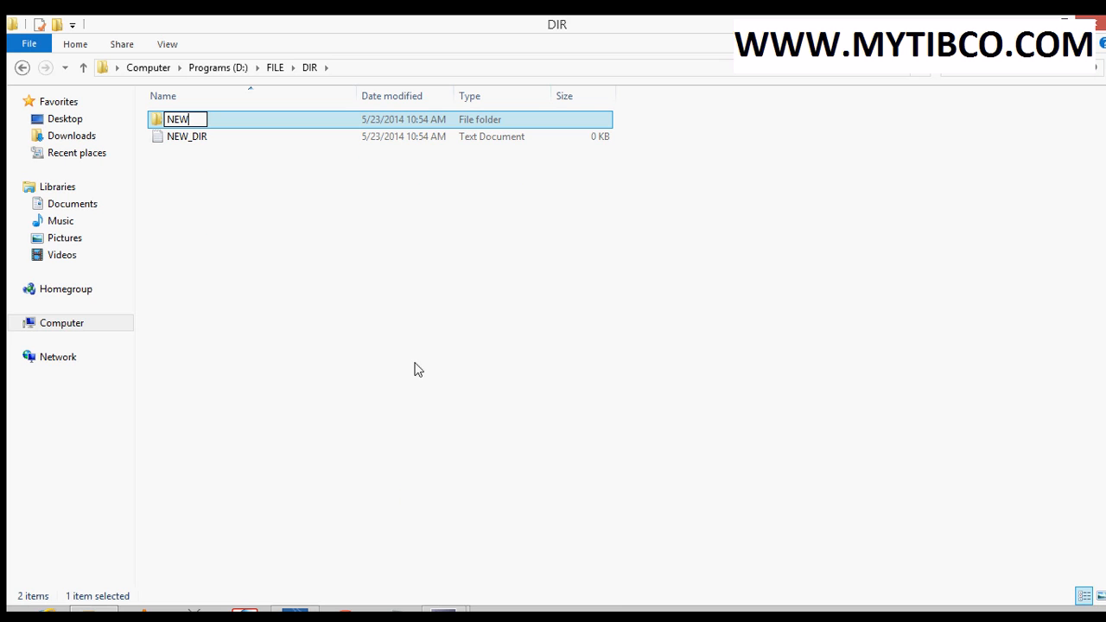
{"action": "key", "text": "BackSpace"}
{"action": "key", "text": "BackSpace"}
{"action": "key", "text": "BackSpace"}
{"action": "type", "text": "SUB_DIR"}
{"action": "key", "text": "Return"}
- Create a text document named NEW_SUB_DIR inside the SUB_DIR folder and return to the FILE folder
{"action": "double_click", "coordinate": [246, 119]}
{"action": "right_click", "coordinate": [219, 155]}
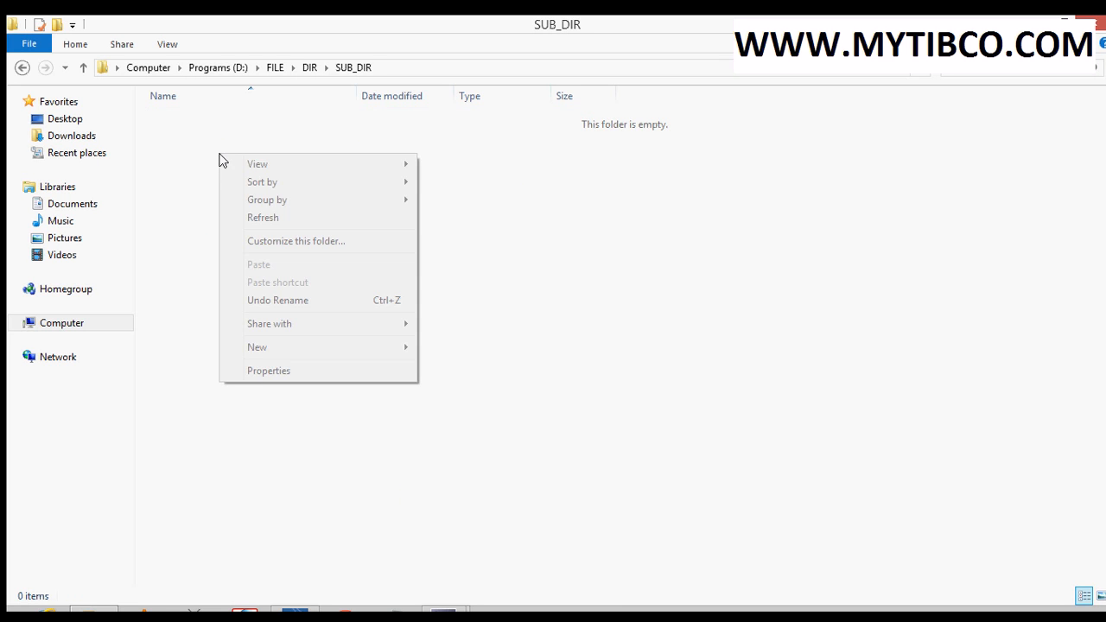
{"action": "mouse_move", "coordinate": [405, 348]}
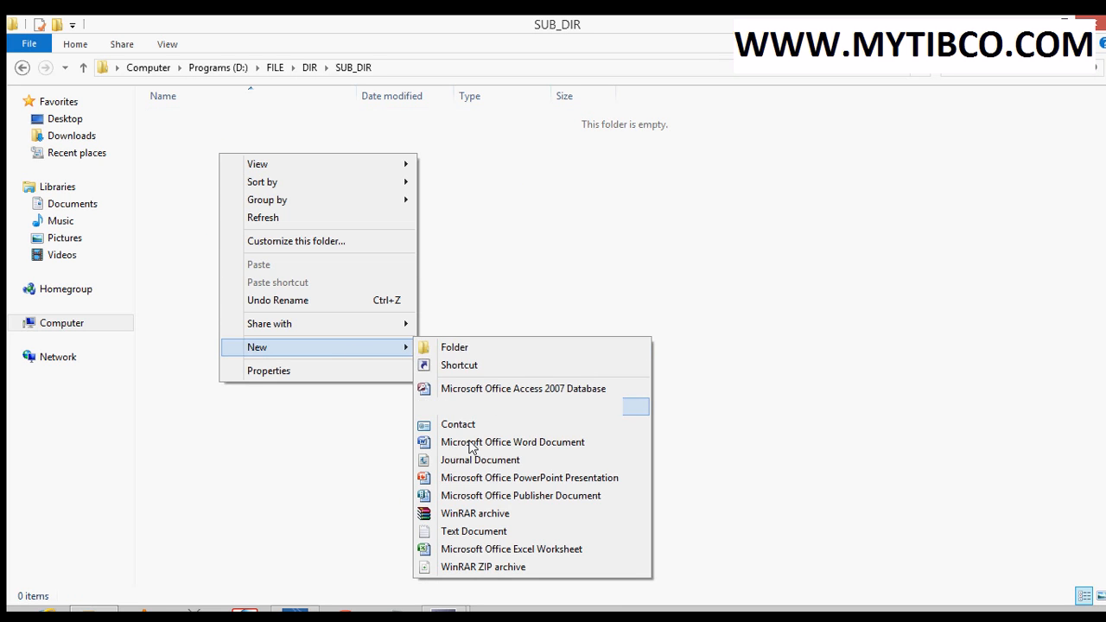
{"action": "left_click", "coordinate": [461, 531]}
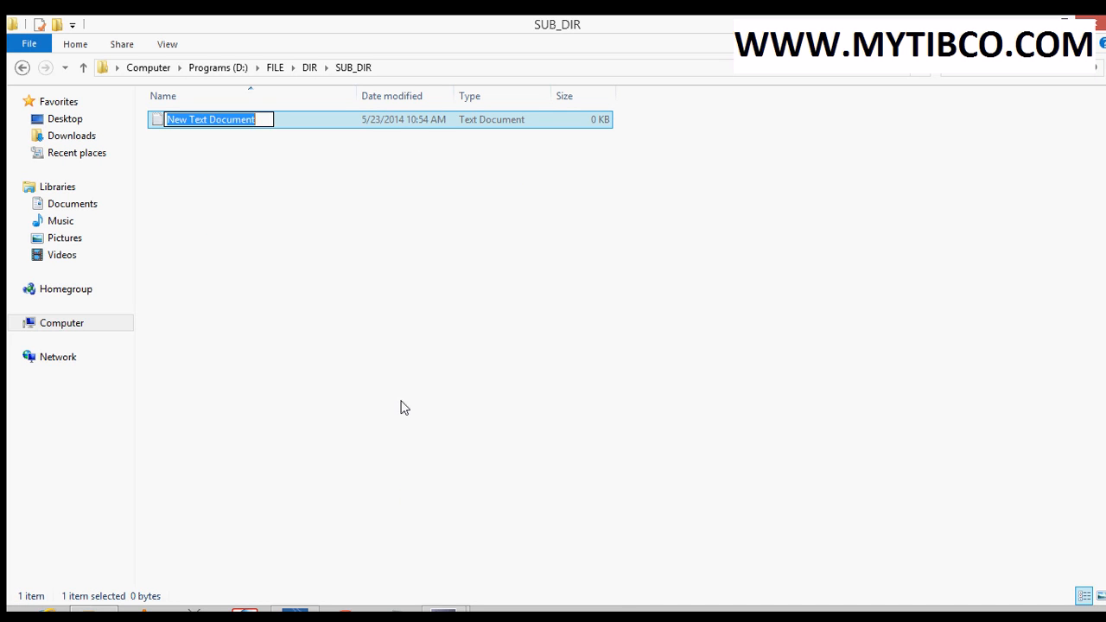
{"action": "type", "text": "NEW_"}
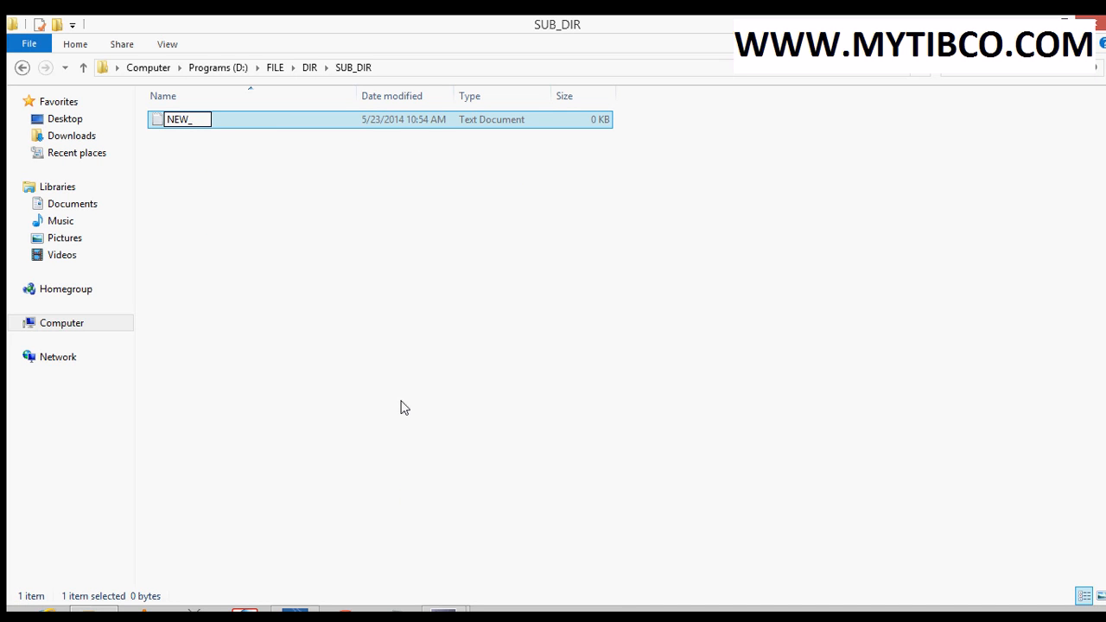
{"action": "type", "text": "SUB_DIR"}
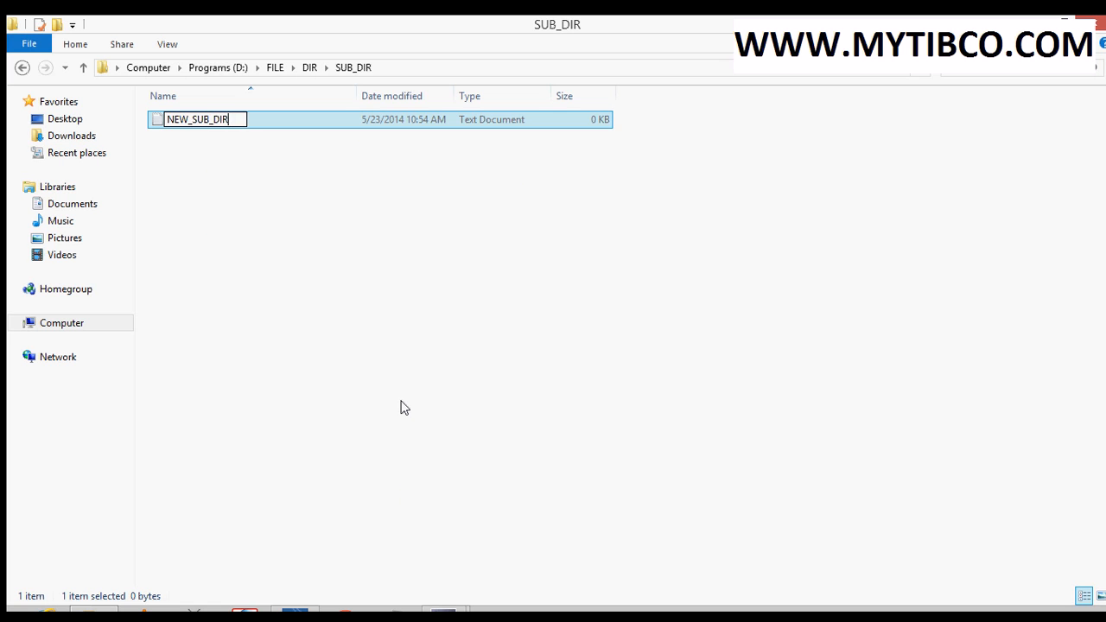
{"action": "key", "text": "Return"}
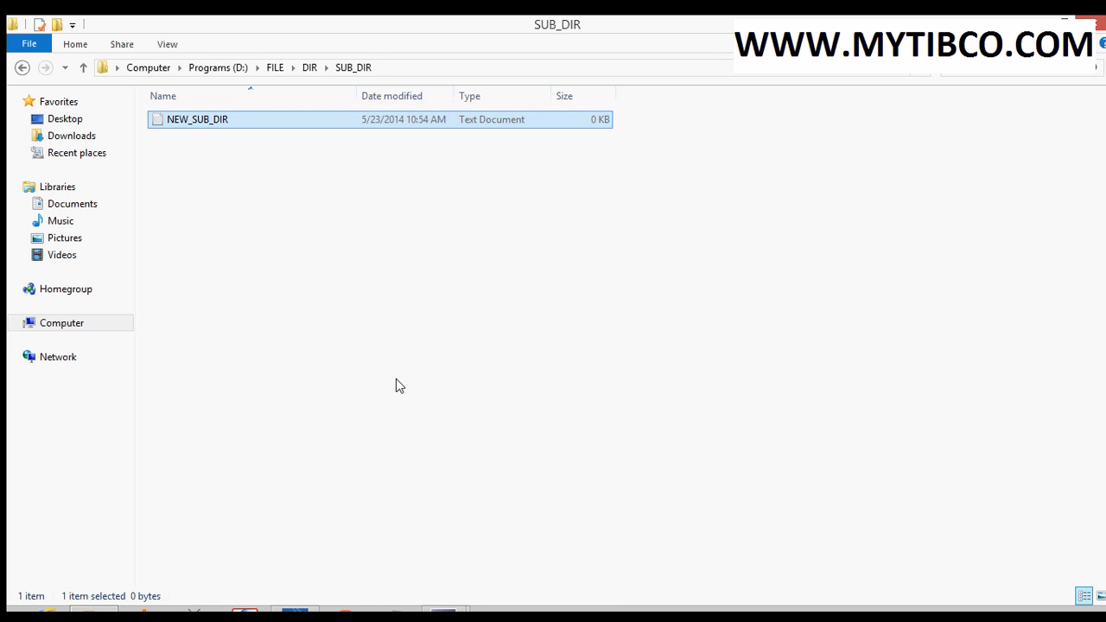
{"action": "left_click", "coordinate": [276, 68]}
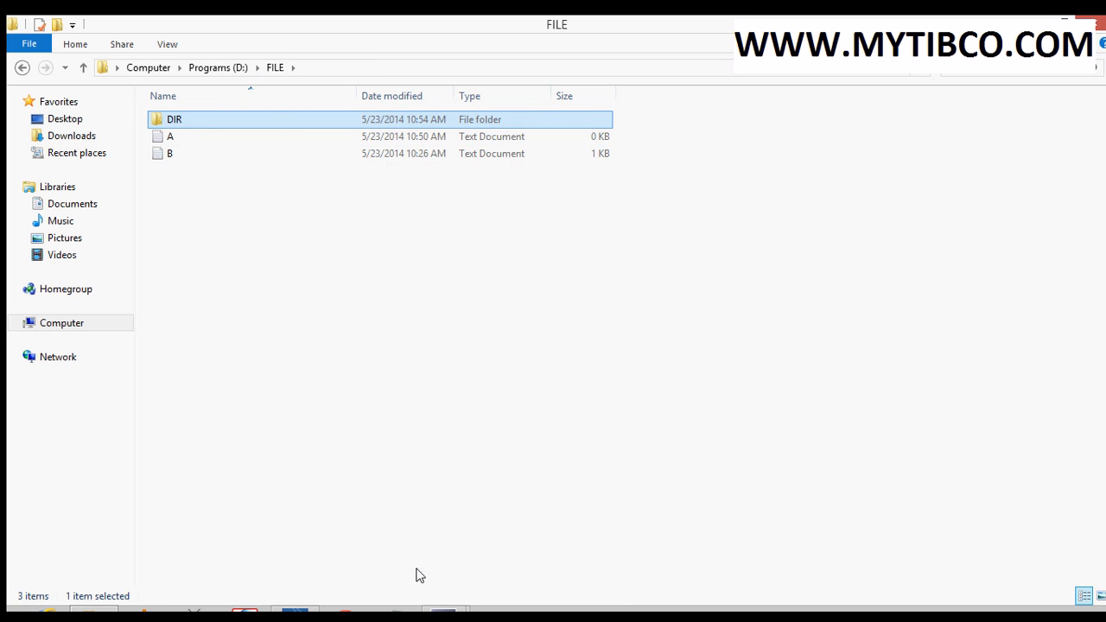
- Switch to TIBCO Designer, set the File Poller's file name to D:/FILE/* and apply the change
{"action": "left_click", "coordinate": [299, 609]}
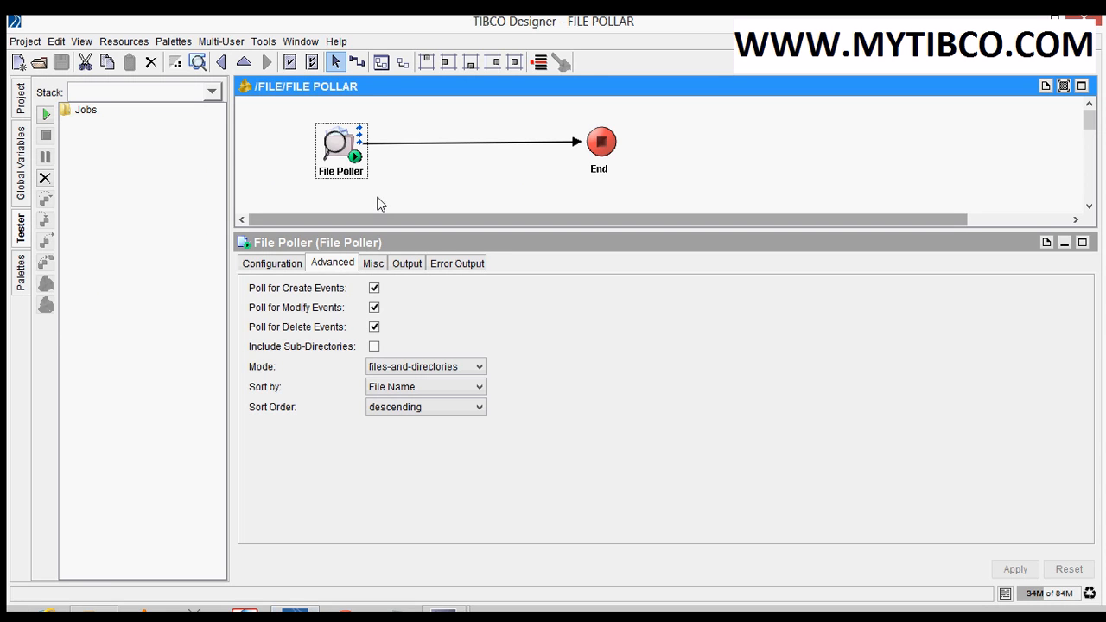
{"action": "left_click", "coordinate": [298, 263]}
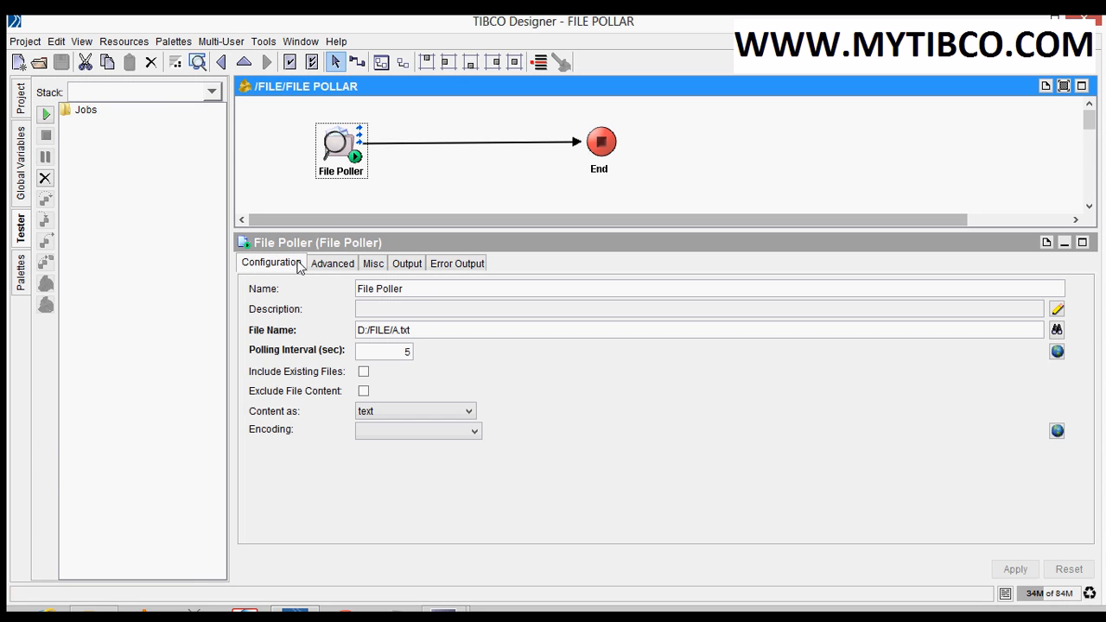
{"action": "left_click", "coordinate": [411, 329]}
{"action": "key", "text": "BackSpace"}
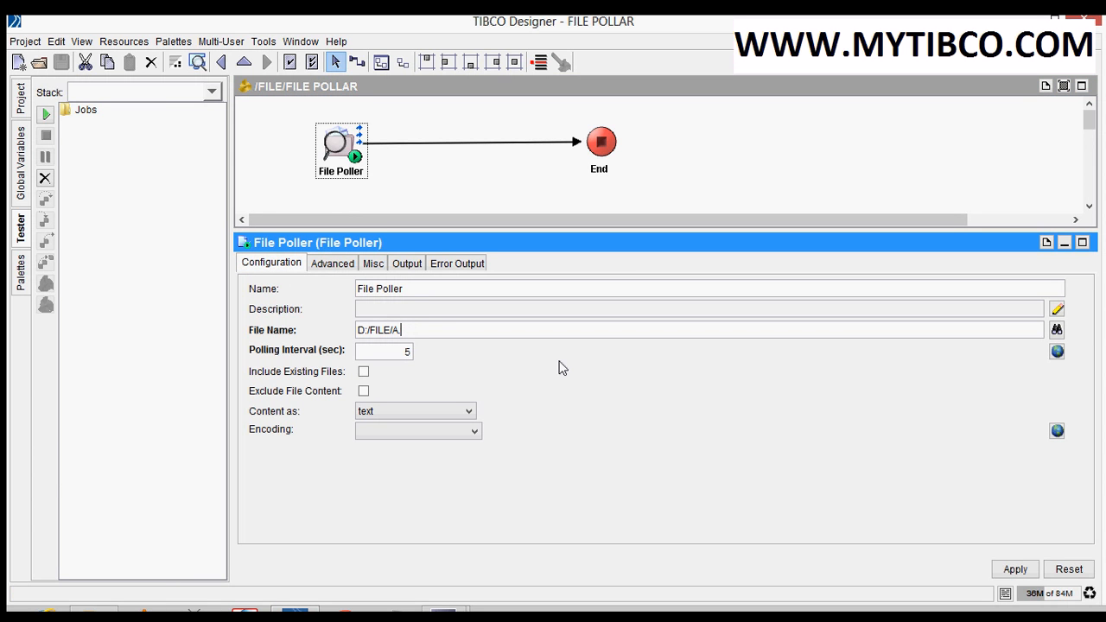
{"action": "key", "text": "BackSpace"}
{"action": "key", "text": "BackSpace"}
{"action": "key", "text": "BackSpace"}
{"action": "key", "text": "BackSpace"}
{"action": "left_click", "coordinate": [1002, 570]}
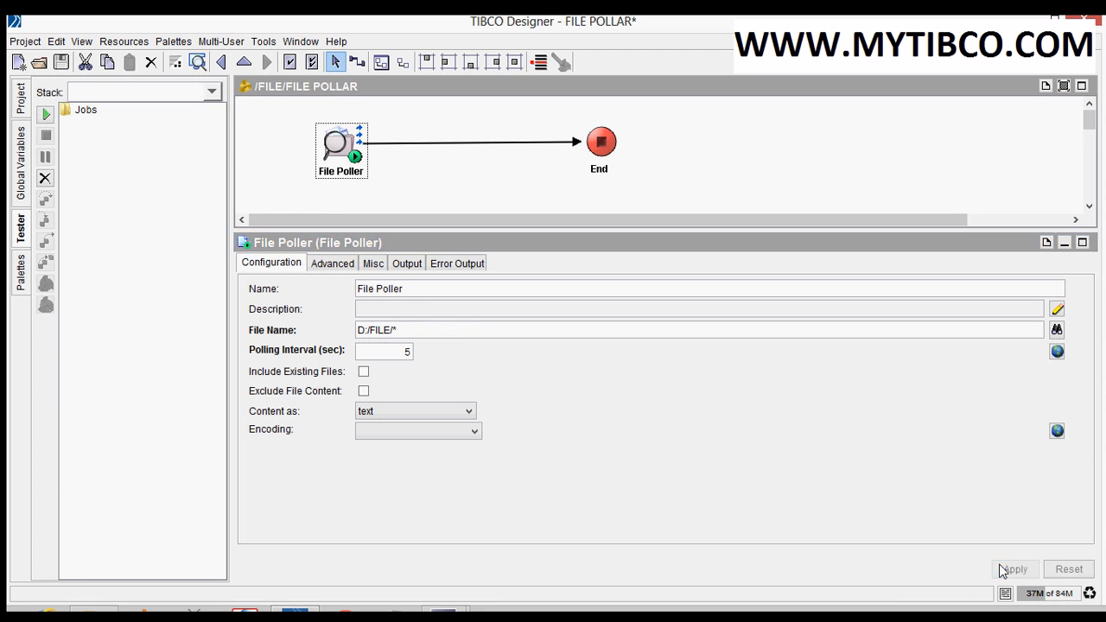
- Clear the process selection, load and start the current FILE POLLAR process in the tester, and save the project for debugging
{"action": "left_click", "coordinate": [46, 114]}
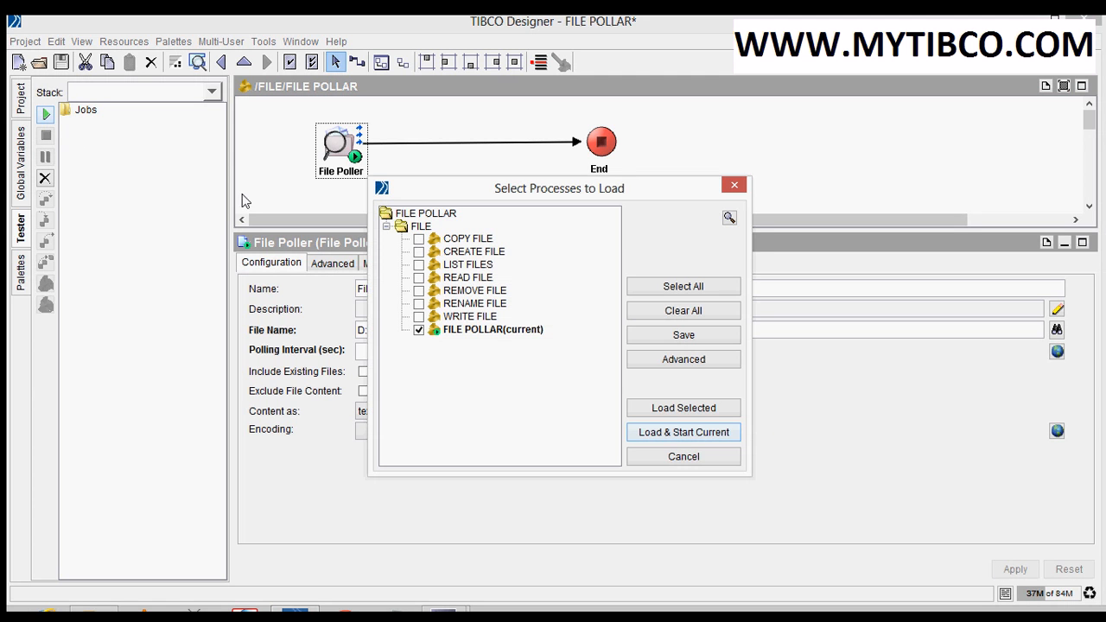
{"action": "left_click", "coordinate": [672, 312]}
{"action": "left_click", "coordinate": [667, 431]}
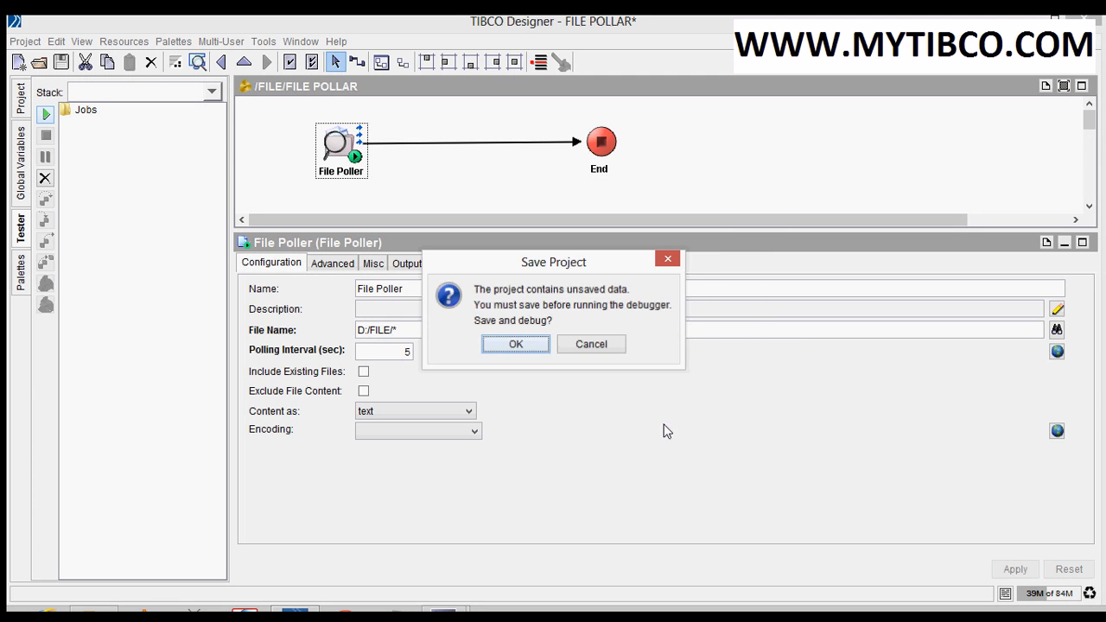
{"action": "left_click", "coordinate": [531, 347]}
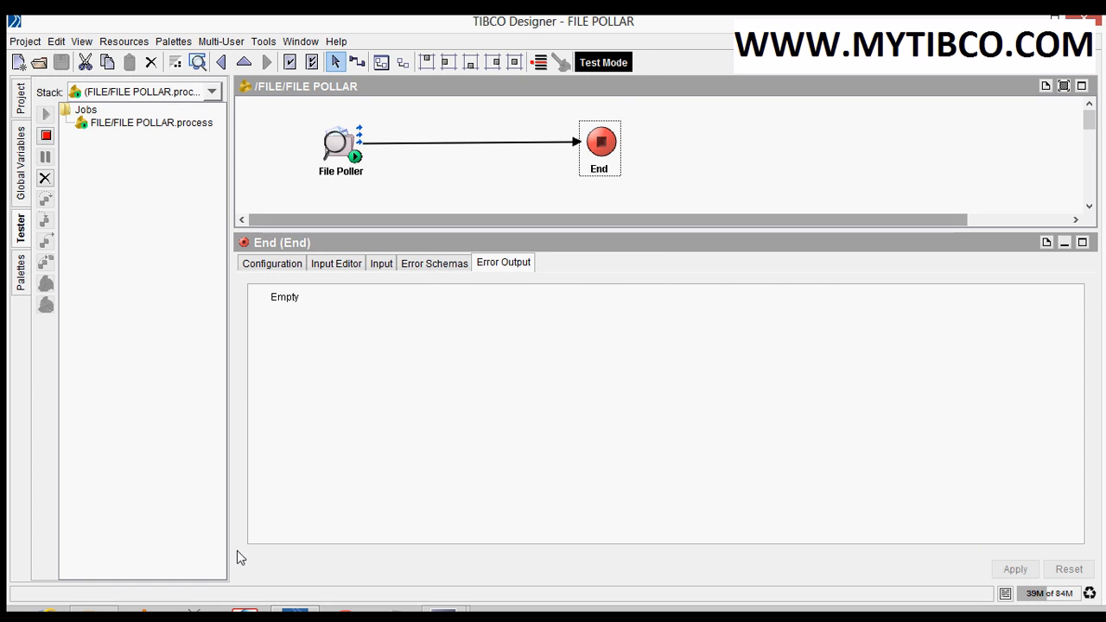
- Open A.txt from the FILE folder in Notepad, enter "HI HOW ARE U?" and save it while the process is running
{"action": "left_click", "coordinate": [102, 608]}
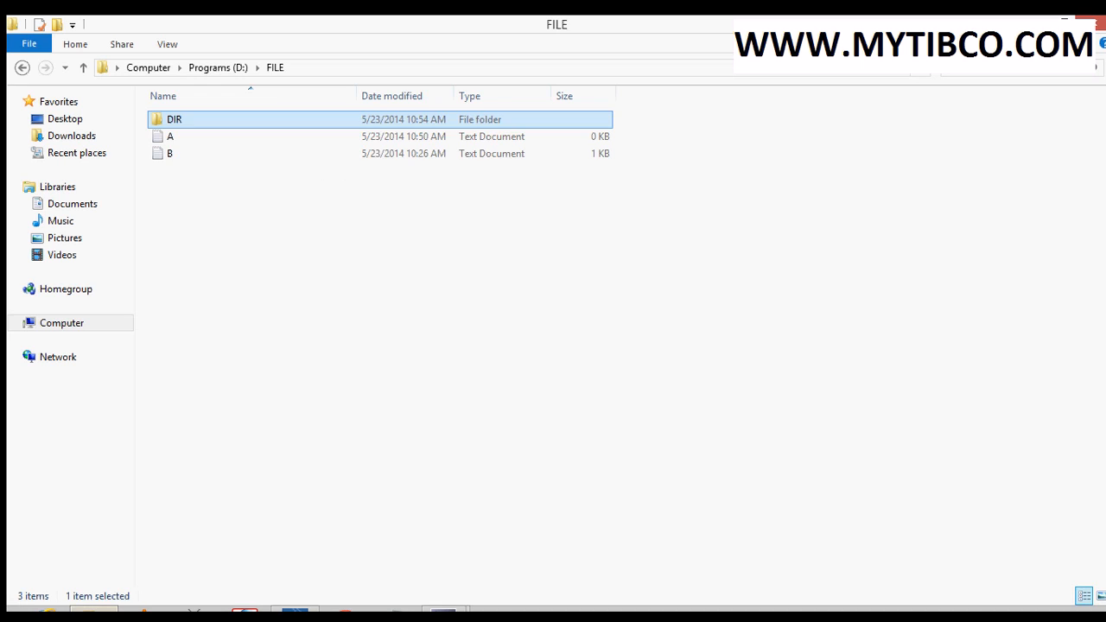
{"action": "left_click", "coordinate": [185, 255]}
{"action": "double_click", "coordinate": [191, 141]}
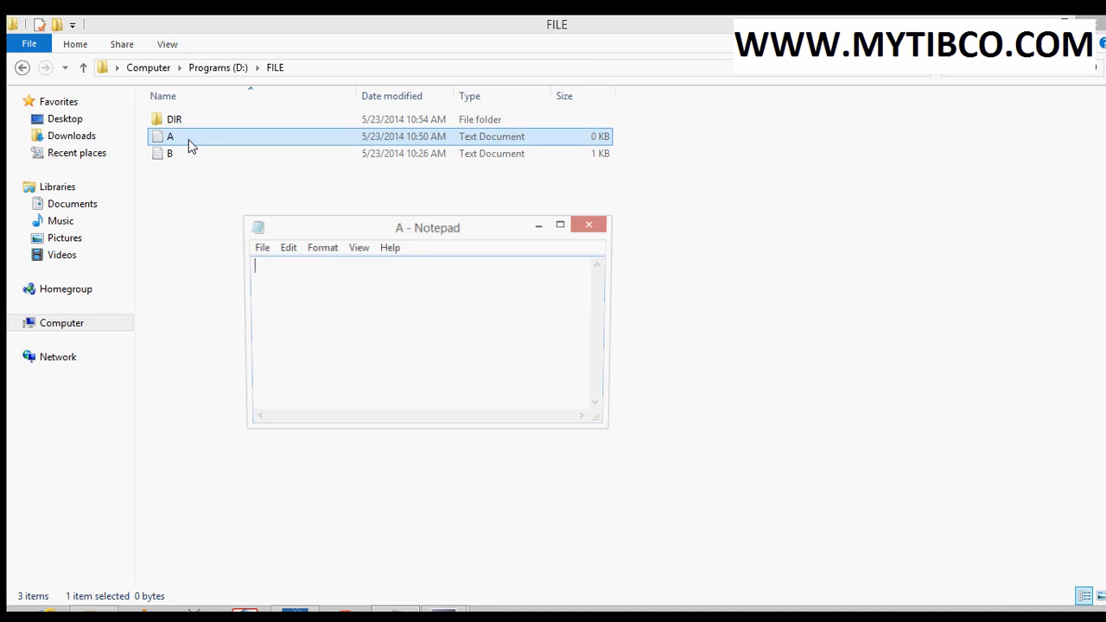
{"action": "left_click", "coordinate": [293, 612]}
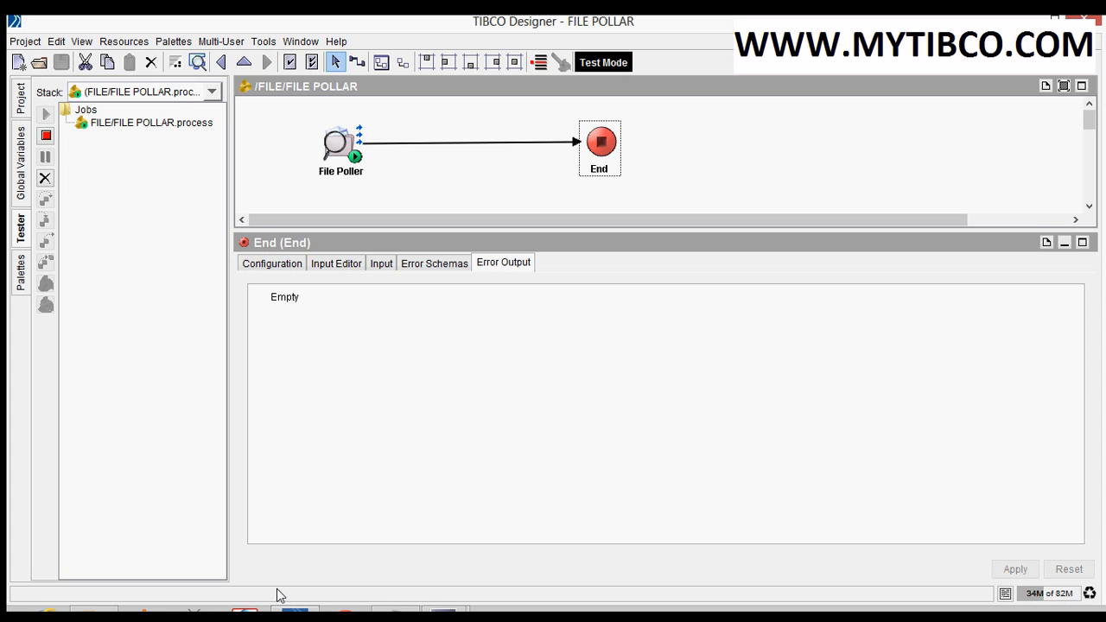
{"action": "left_click", "coordinate": [397, 611]}
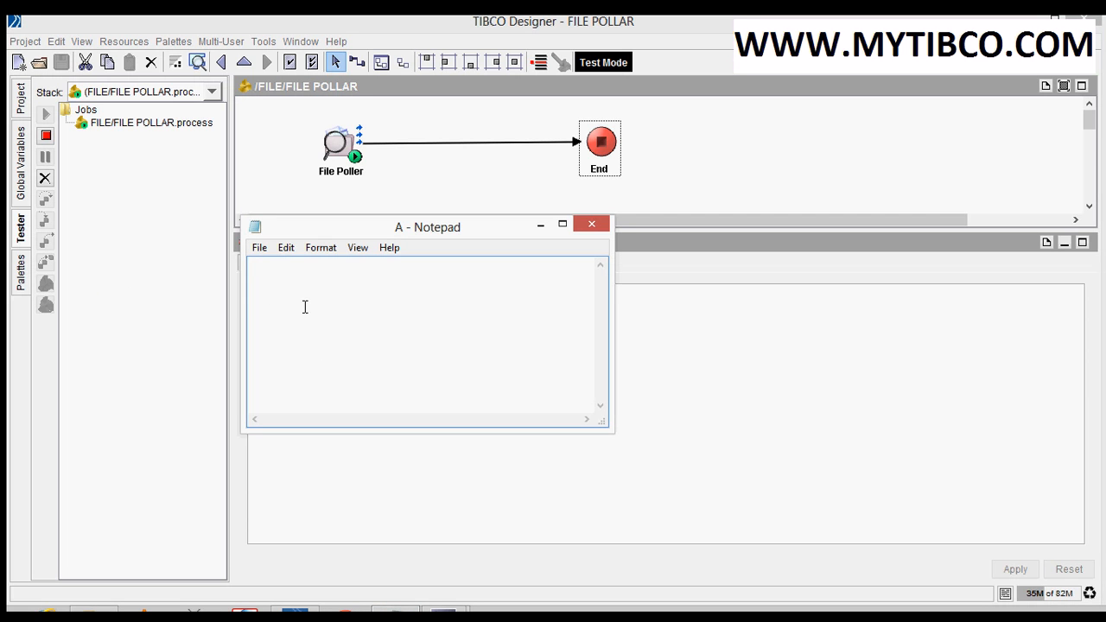
{"action": "type", "text": "HI HOW ARE U"}
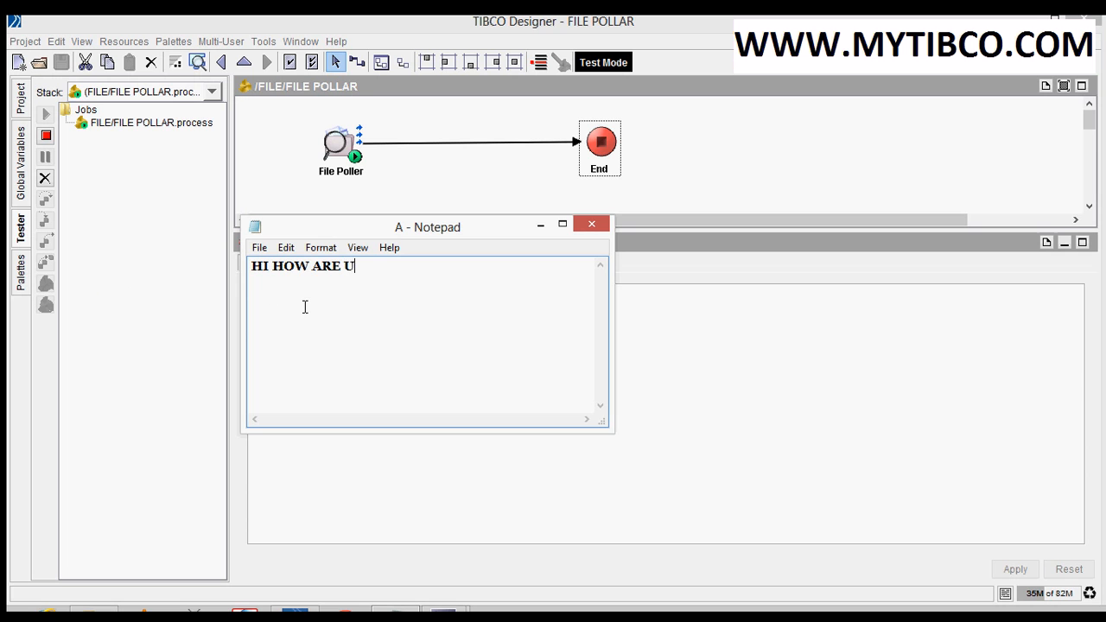
{"action": "type", "text": "?"}
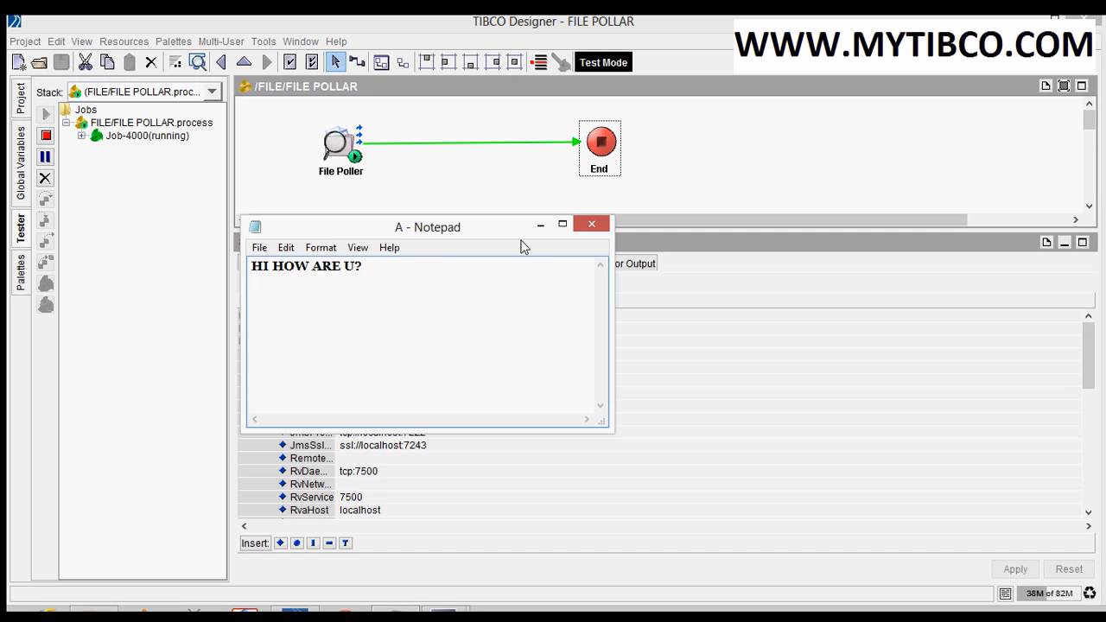
- Close A.txt and select the File Poller activity to view its sub-directory polling option
{"action": "left_click", "coordinate": [591, 224]}
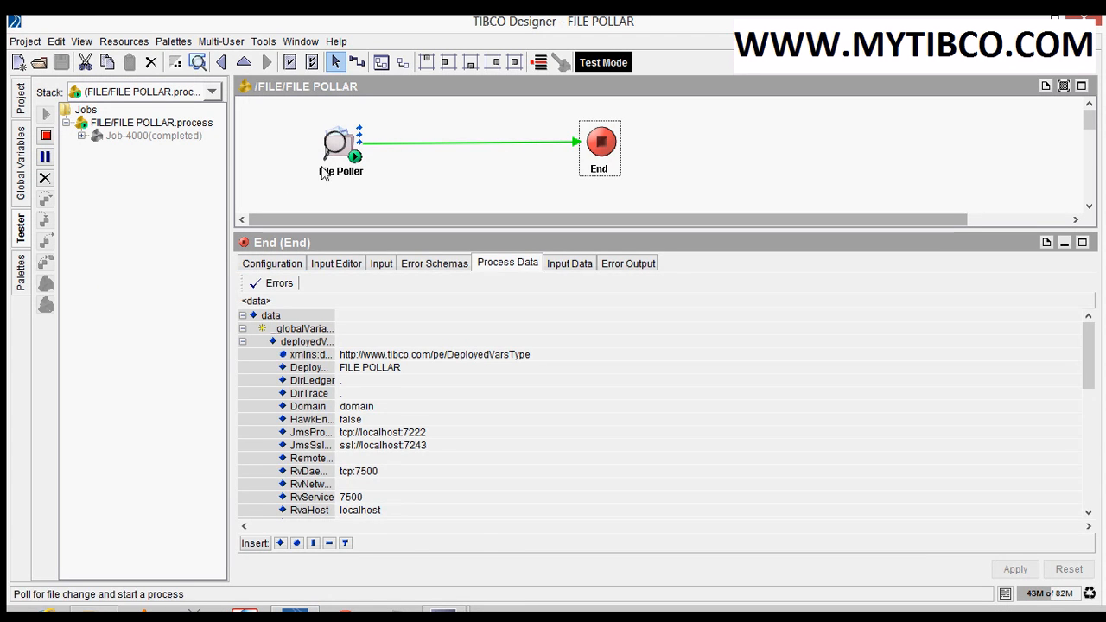
{"action": "left_click", "coordinate": [329, 169]}
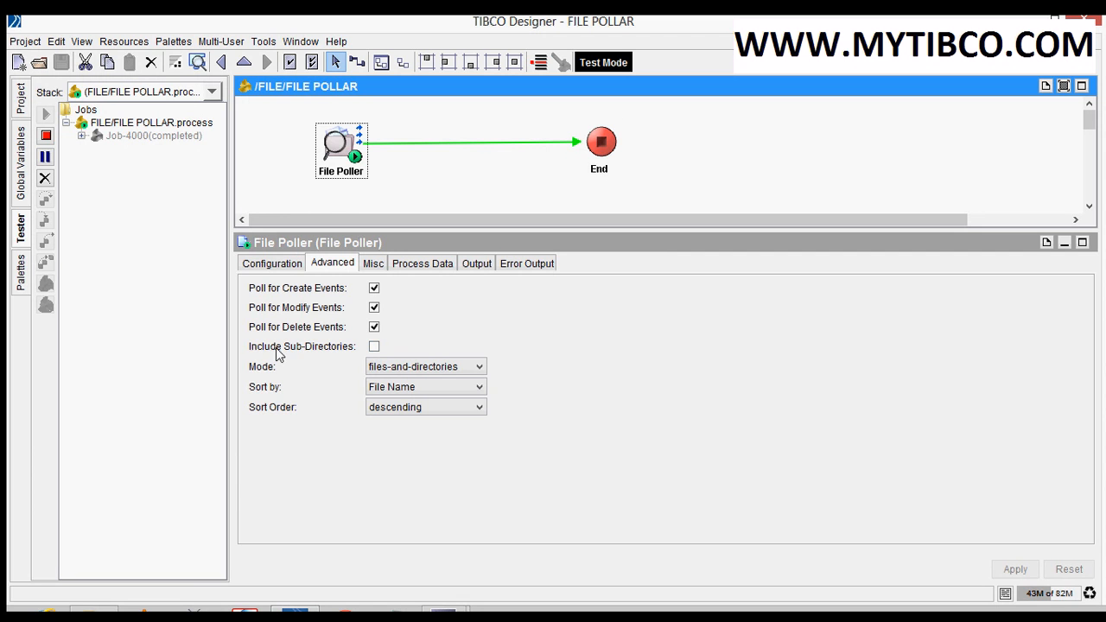
- Open NEW_SUB_DIR from the DIR/SUB_DIR folder in Notepad, enter "HI", and save and close it while the process is running
{"action": "mouse_move", "coordinate": [93, 612]}
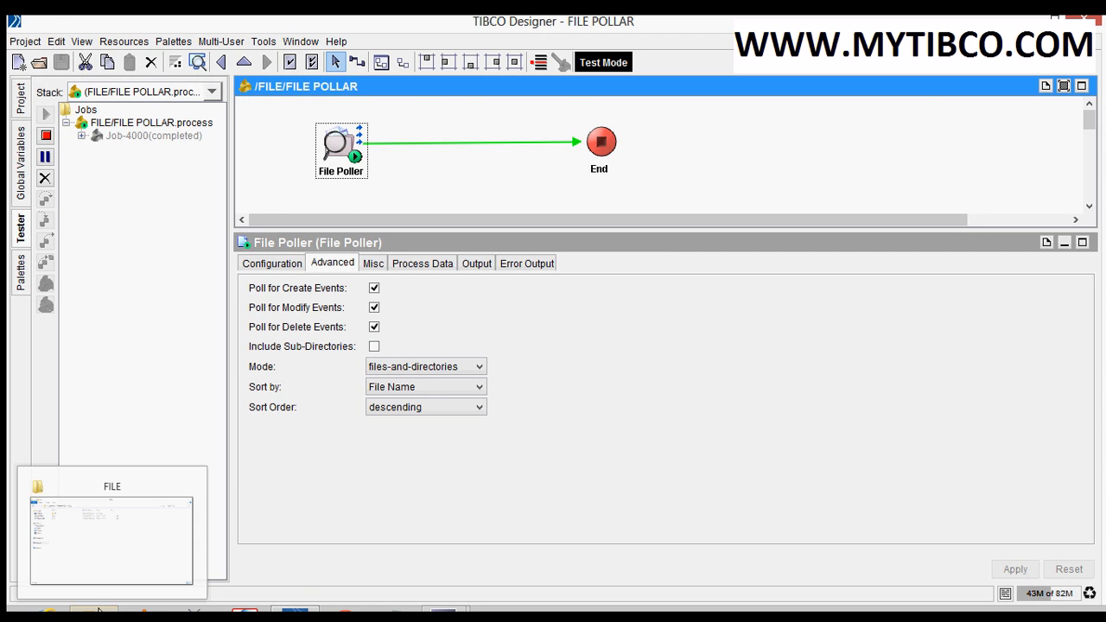
{"action": "left_click", "coordinate": [109, 557]}
{"action": "double_click", "coordinate": [254, 118]}
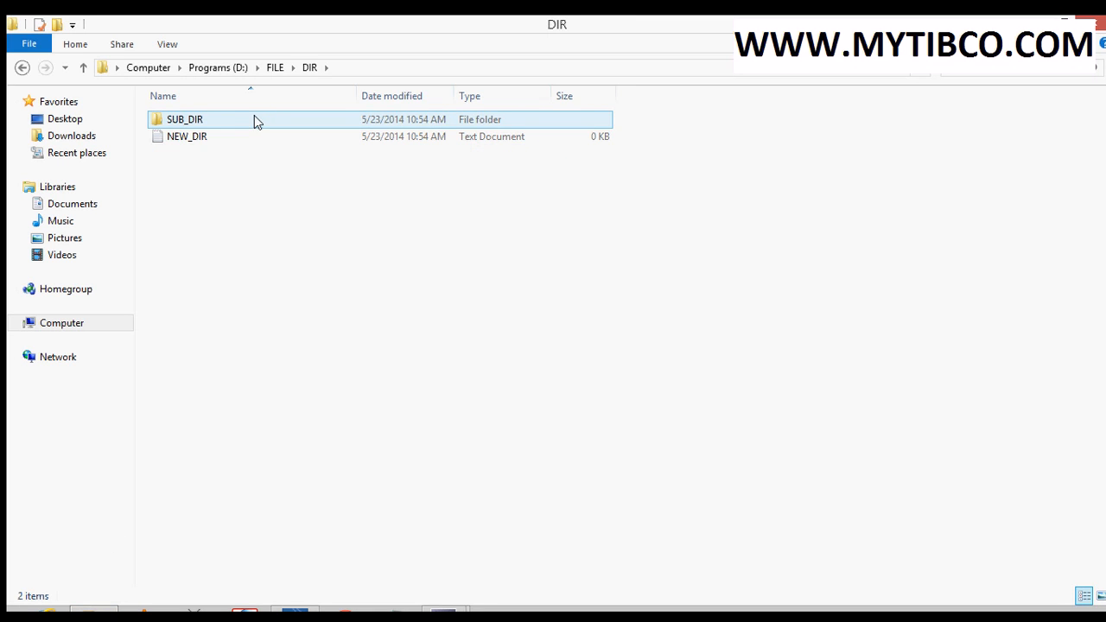
{"action": "left_click", "coordinate": [218, 137]}
{"action": "double_click", "coordinate": [198, 125]}
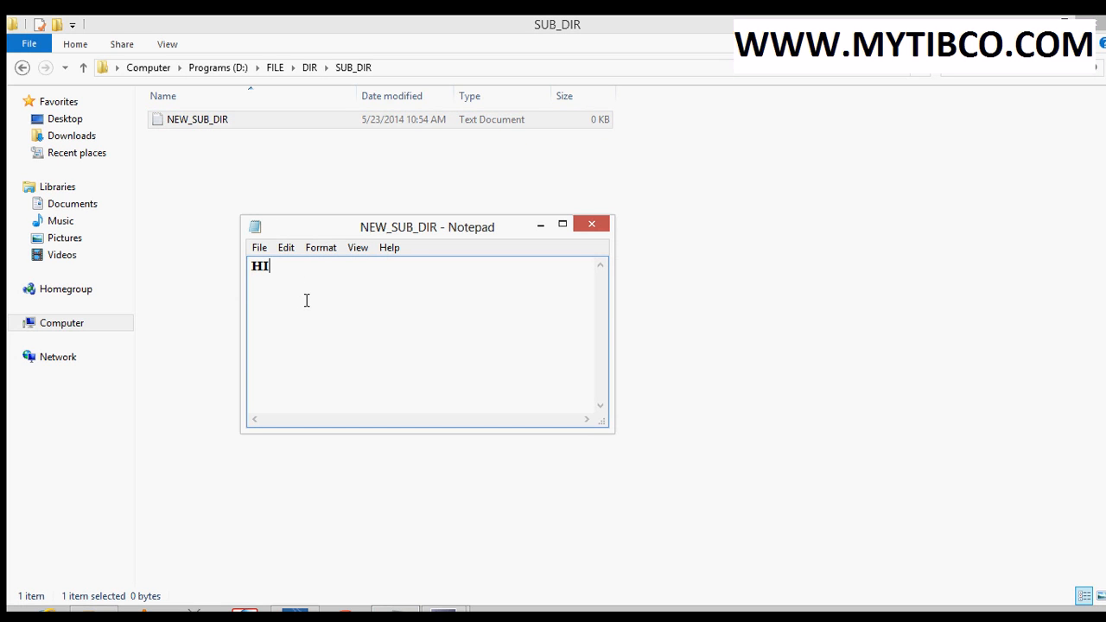
{"action": "left_click", "coordinate": [297, 611]}
{"action": "left_click", "coordinate": [396, 611]}
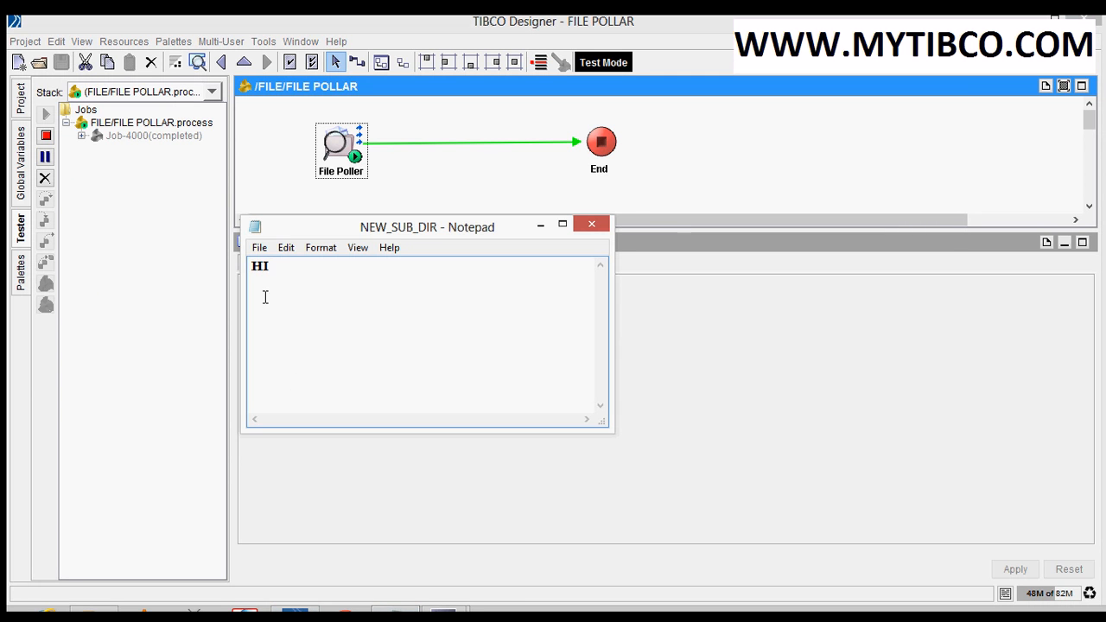
{"action": "left_click", "coordinate": [259, 247]}
{"action": "left_click", "coordinate": [274, 302]}
{"action": "left_click", "coordinate": [591, 224]}
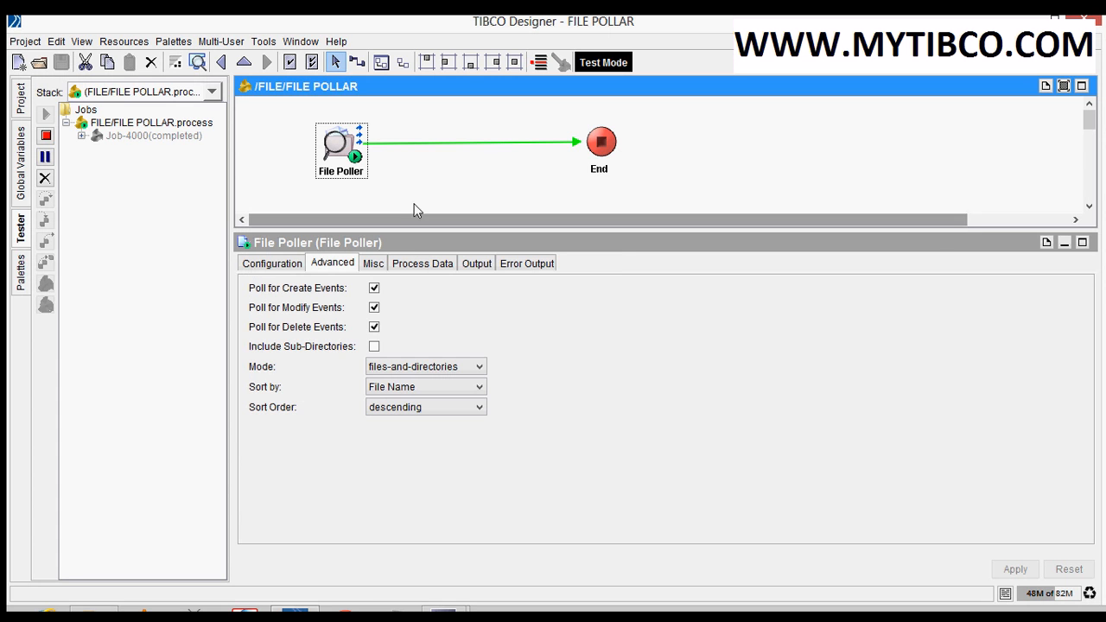
- Stop the test run, enable Include Sub-Directories for the File Poller and apply the change
{"action": "left_click", "coordinate": [46, 136]}
{"action": "left_click", "coordinate": [333, 147]}
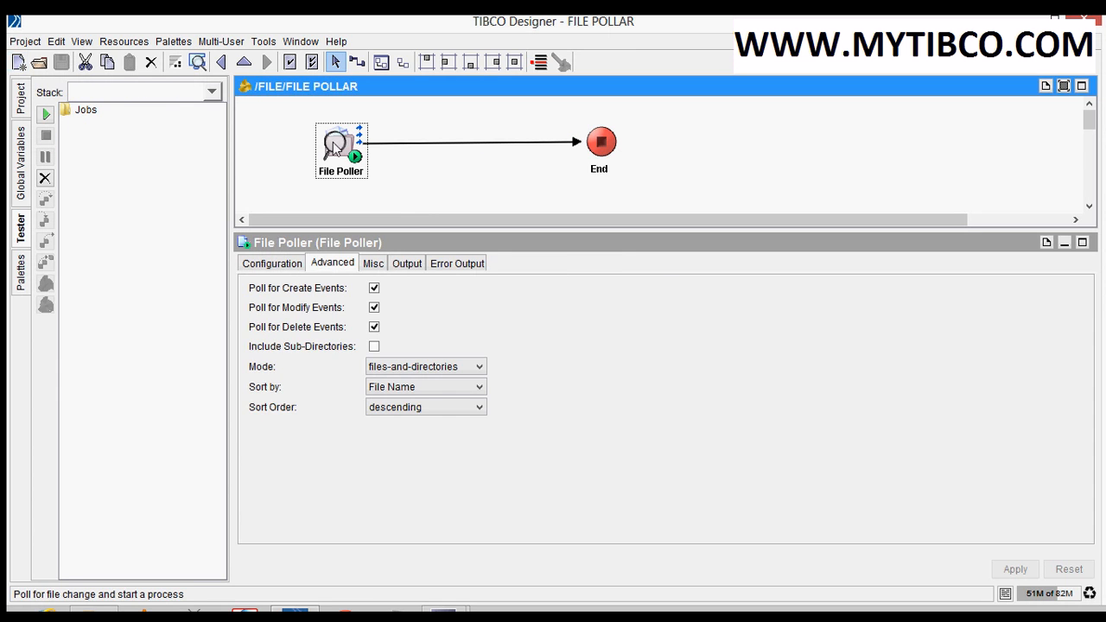
{"action": "left_click", "coordinate": [374, 347]}
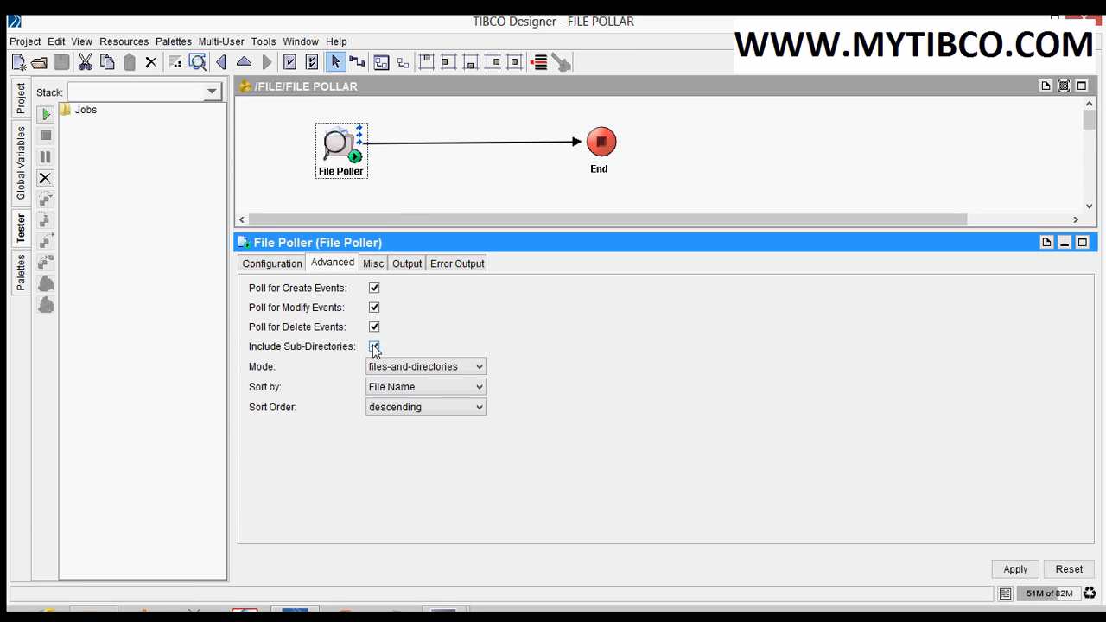
{"action": "left_click", "coordinate": [1002, 568]}
- Clear the process selection, load and start the current FILE POLLAR process with sub-directory polling, and save the project for debugging
{"action": "left_click", "coordinate": [46, 113]}
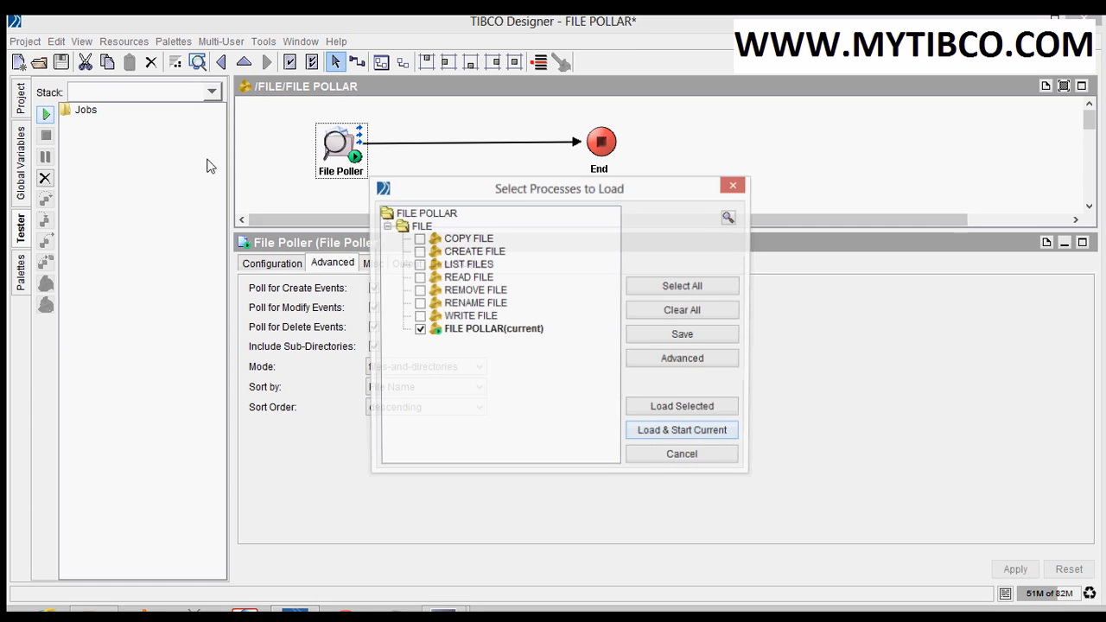
{"action": "left_click", "coordinate": [665, 432]}
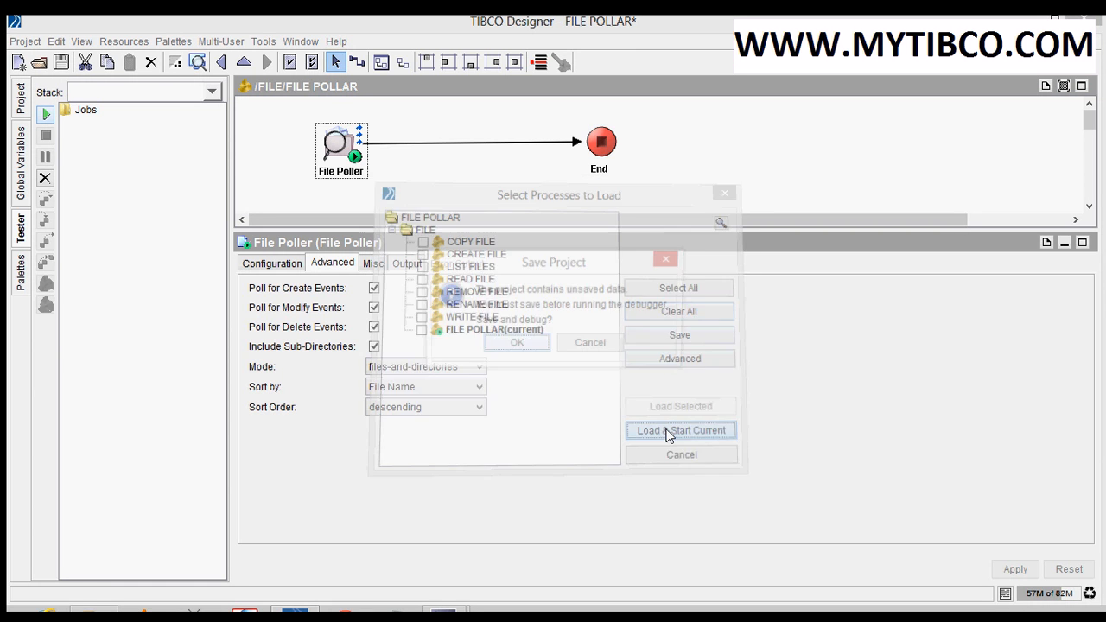
{"action": "left_click", "coordinate": [515, 343]}
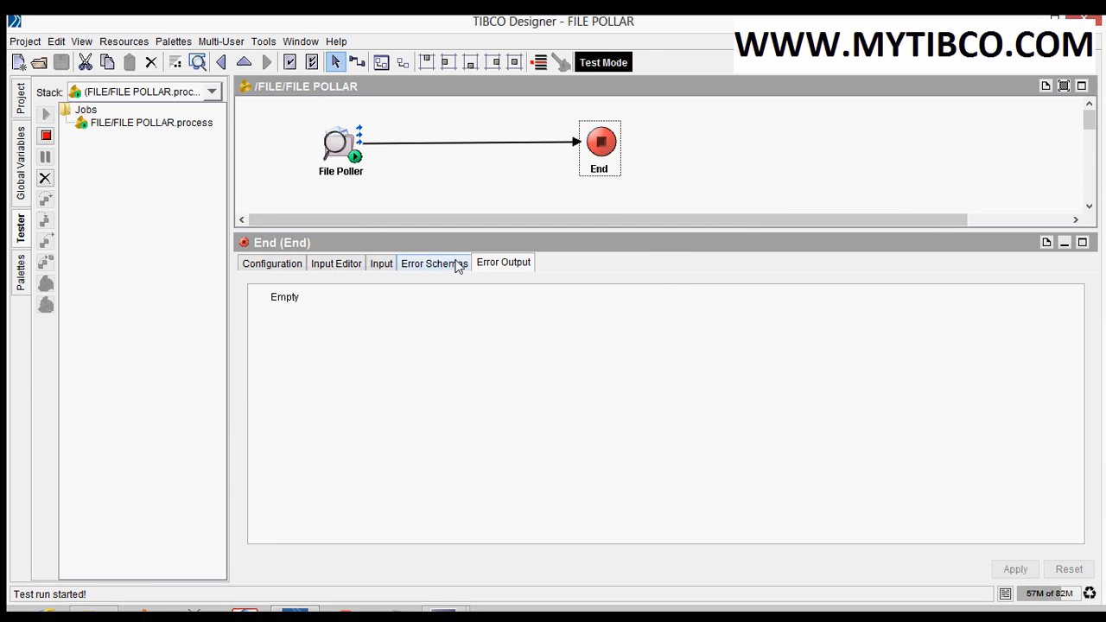
- Open NEW_SUB_DIR from the SUB_DIR folder in Notepad and bring its window in front of TIBCO Designer
{"action": "left_click", "coordinate": [93, 610]}
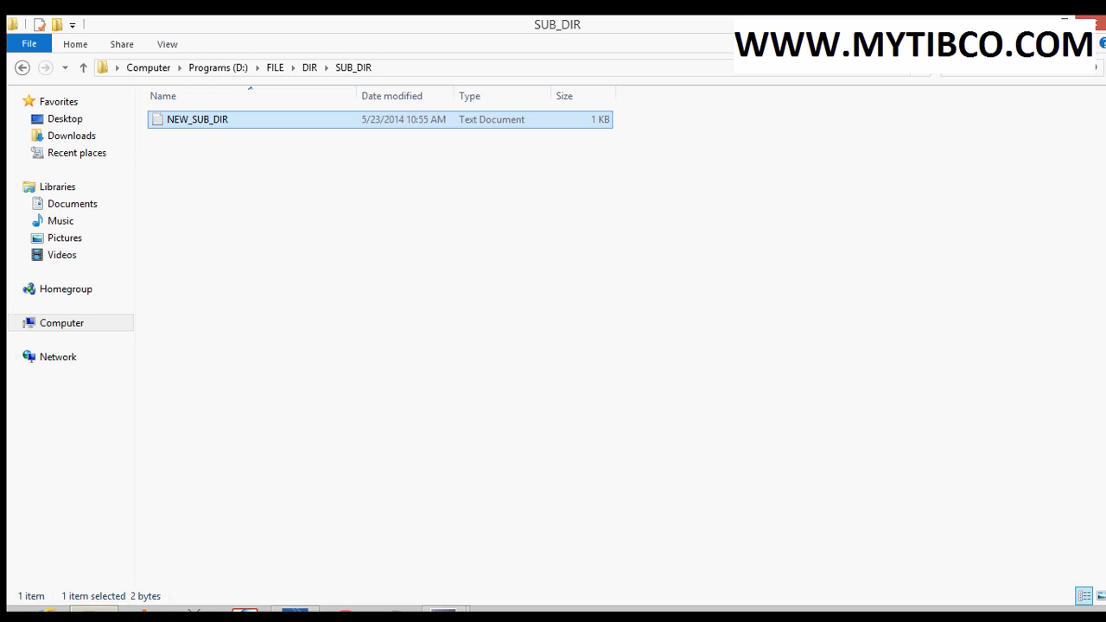
{"action": "left_click", "coordinate": [253, 166]}
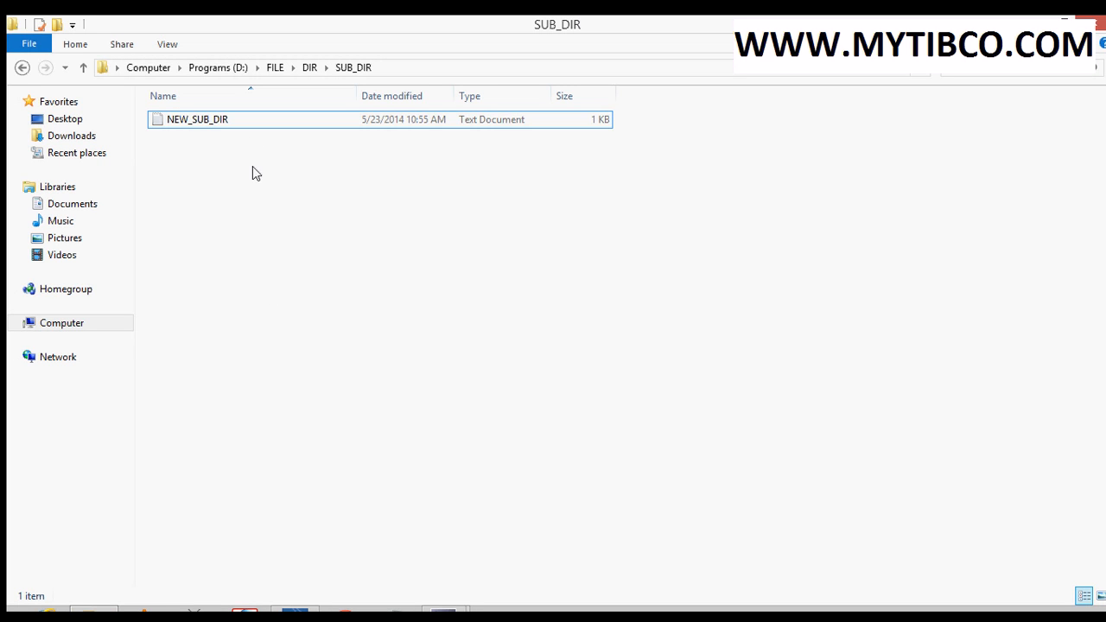
{"action": "left_click", "coordinate": [221, 126]}
{"action": "left_click", "coordinate": [182, 127]}
{"action": "double_click", "coordinate": [183, 126]}
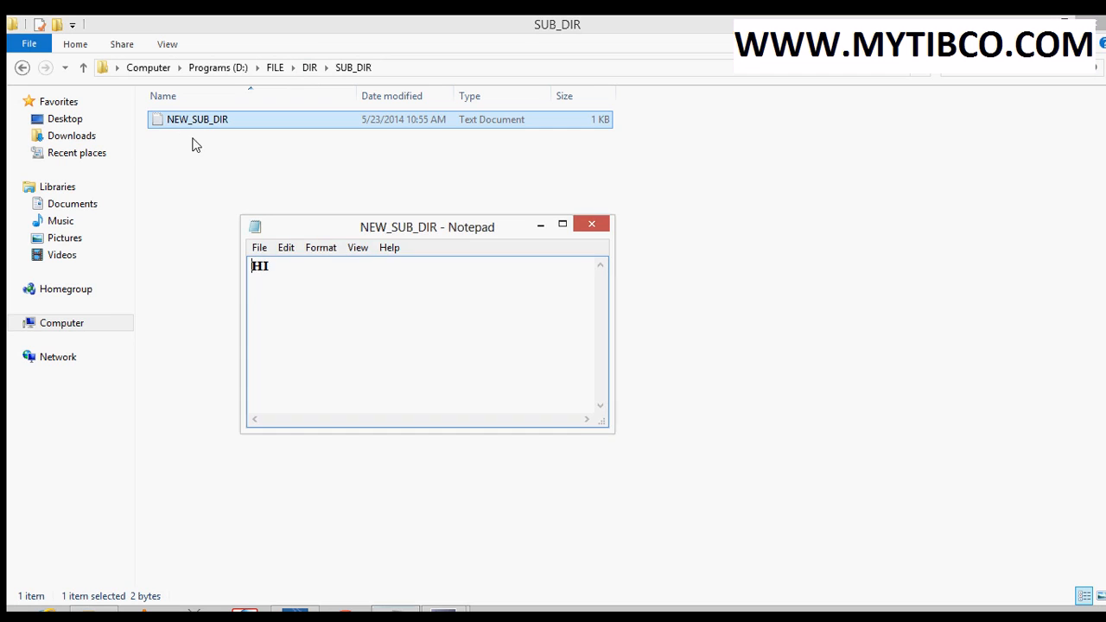
{"action": "left_click", "coordinate": [308, 610]}
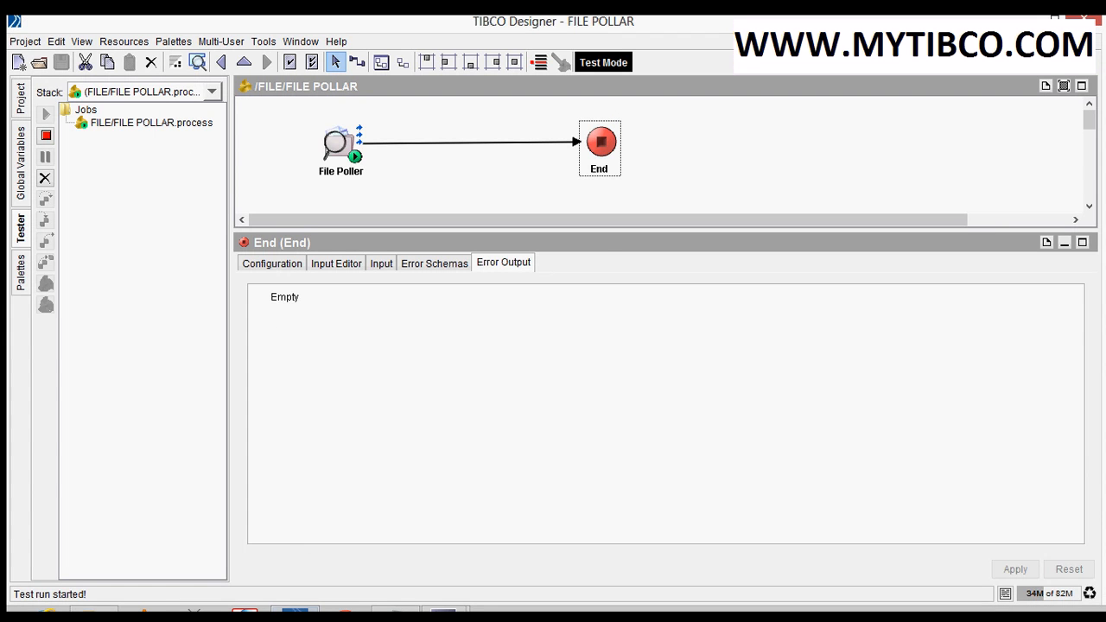
{"action": "left_click", "coordinate": [395, 610]}
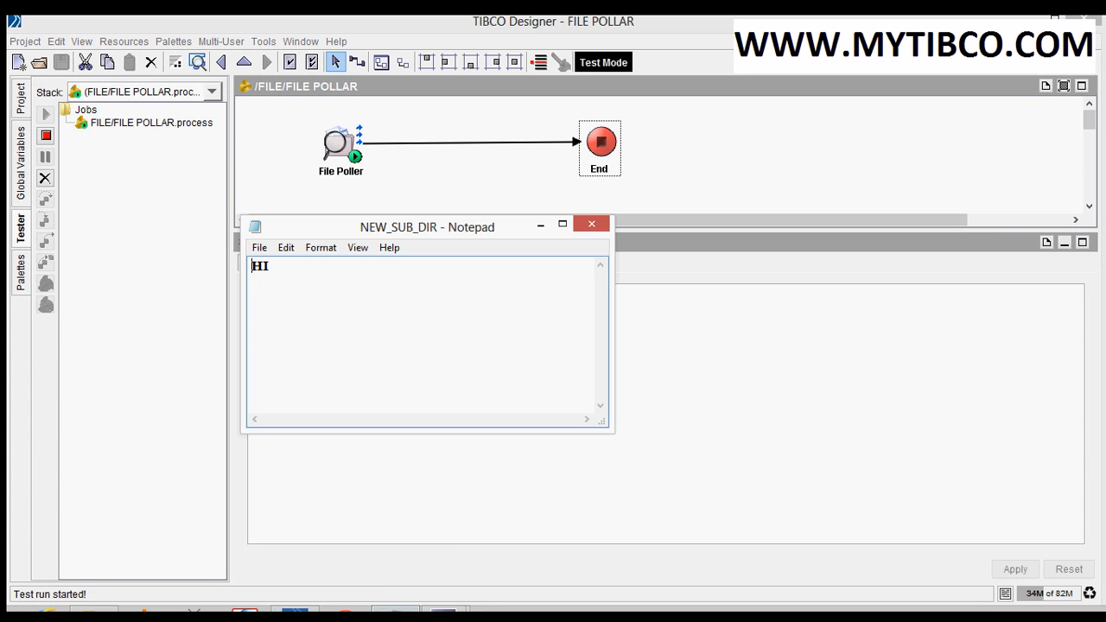
- Delete the text "HI" from NEW_SUB_DIR and save the file while the process is running
{"action": "left_click", "coordinate": [322, 275]}
{"action": "key", "text": "BackSpace"}
{"action": "key", "text": "BackSpace"}
{"action": "left_click", "coordinate": [260, 248]}
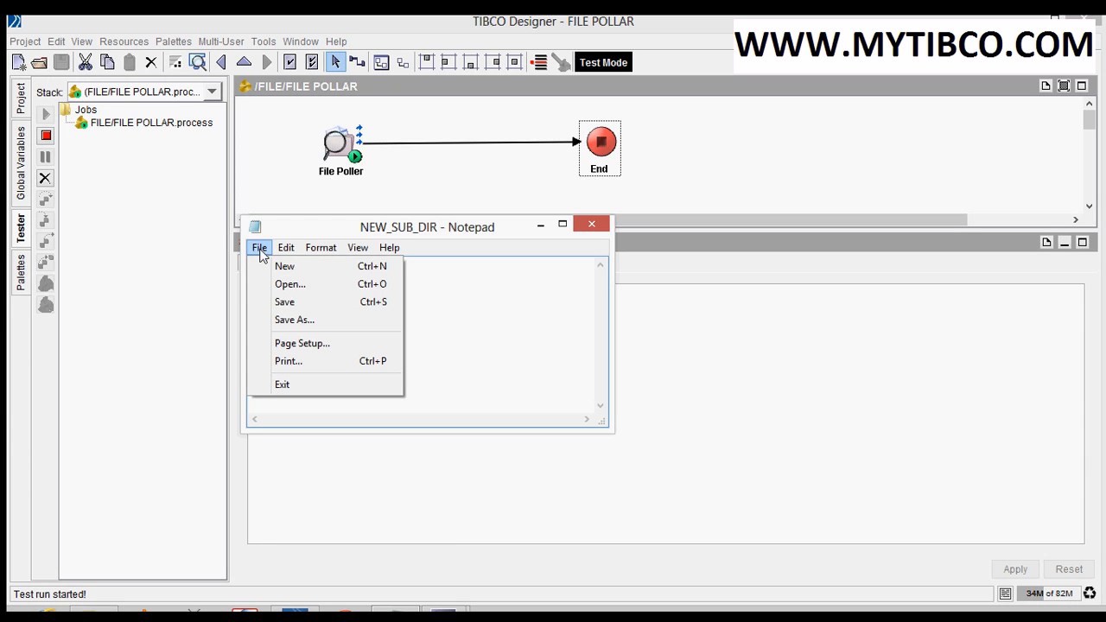
{"action": "left_click", "coordinate": [293, 302]}
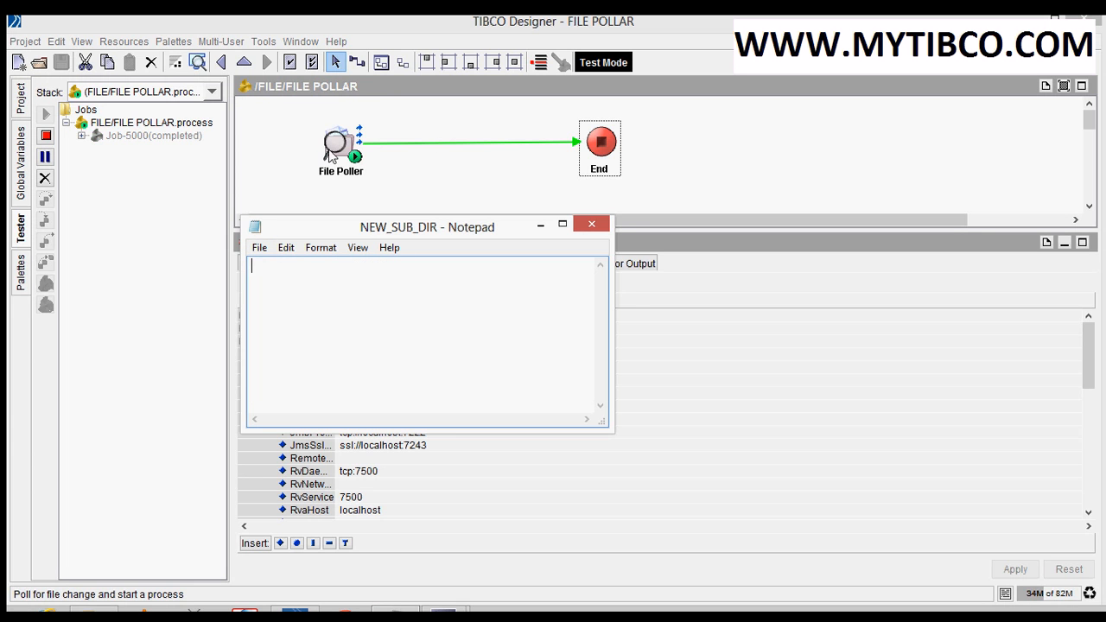
- Close NEW_SUB_DIR in Notepad and stop the FILE POLLAR test run
{"action": "left_click", "coordinate": [581, 229]}
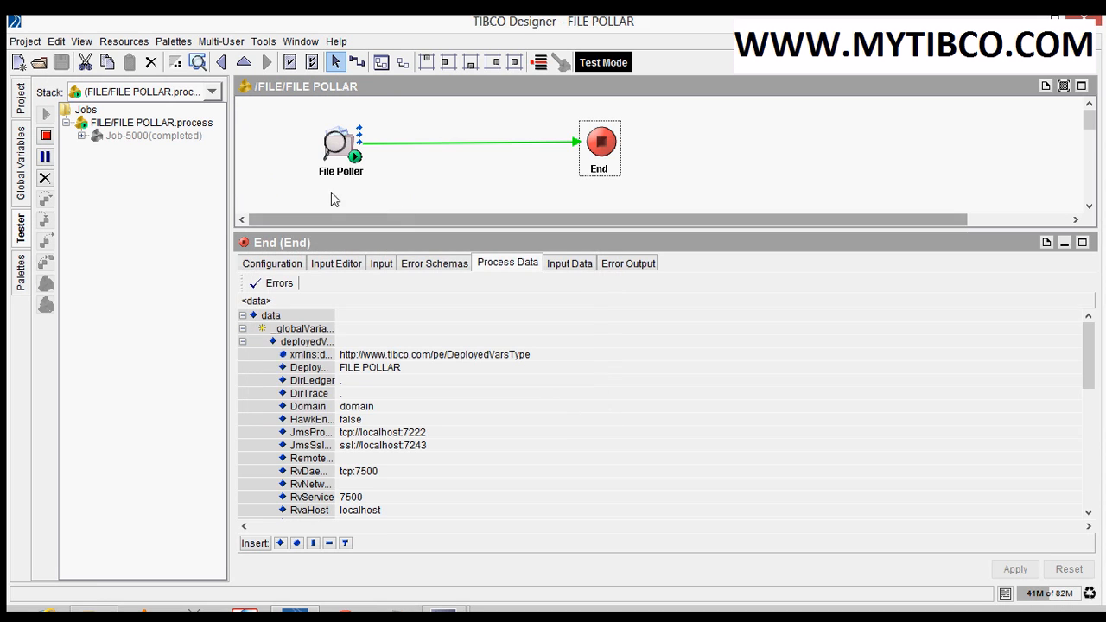
{"action": "left_click", "coordinate": [46, 135]}
- Try turning off Include Sub-Directories for the File Poller
{"action": "left_click", "coordinate": [353, 161]}
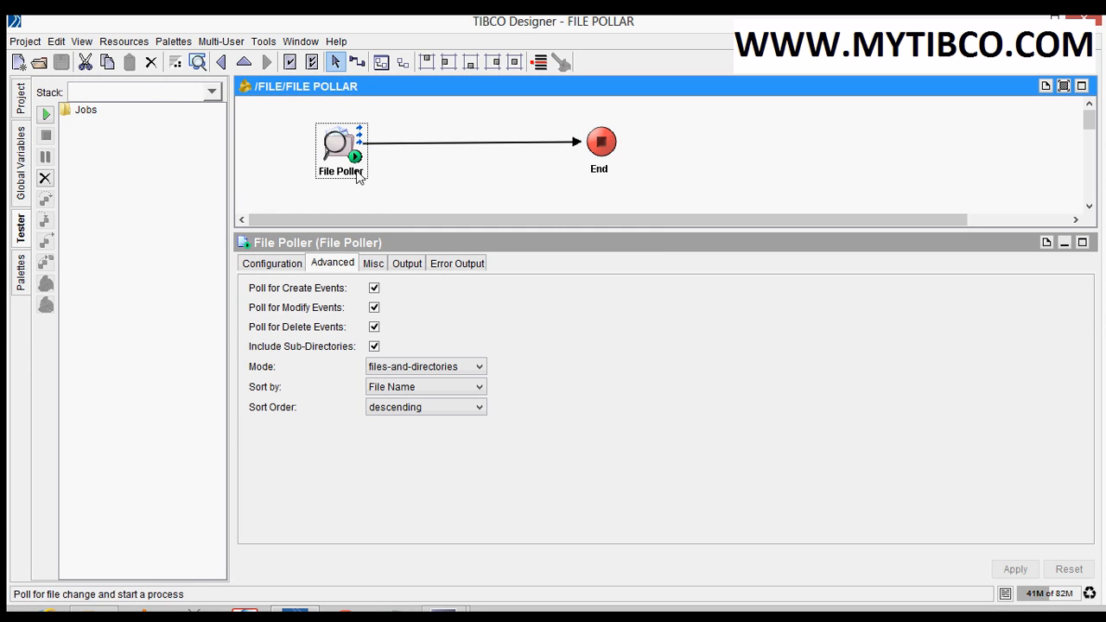
{"action": "left_click", "coordinate": [375, 347]}
- Review the File Poller's file name, event polling options, sequencing key and output schema
{"action": "left_click", "coordinate": [291, 270]}
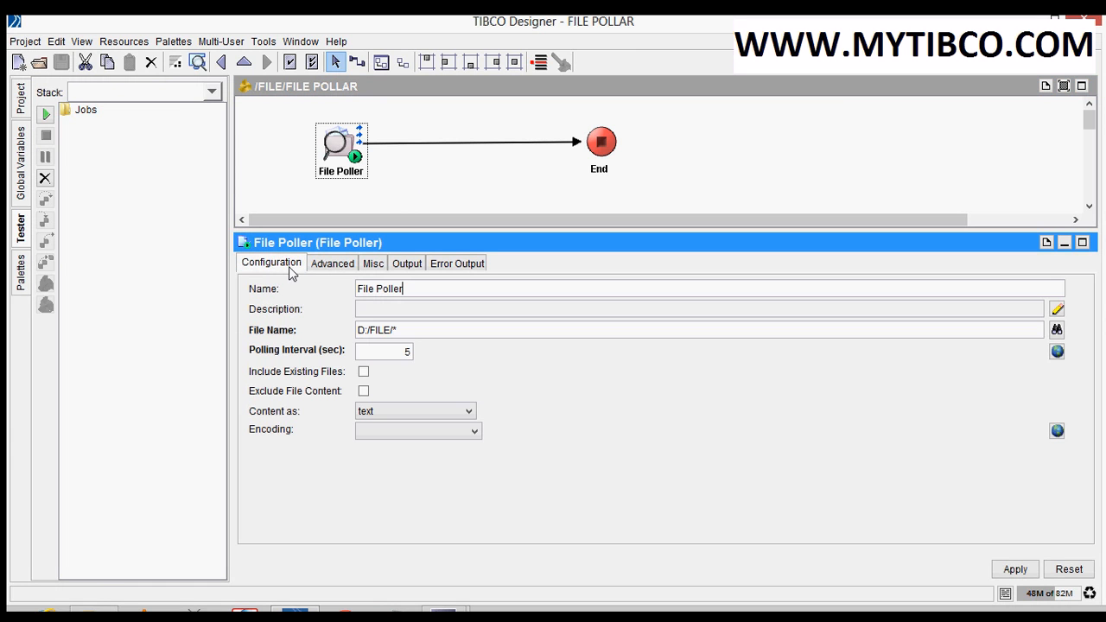
{"action": "left_click", "coordinate": [400, 330]}
{"action": "left_click", "coordinate": [340, 263]}
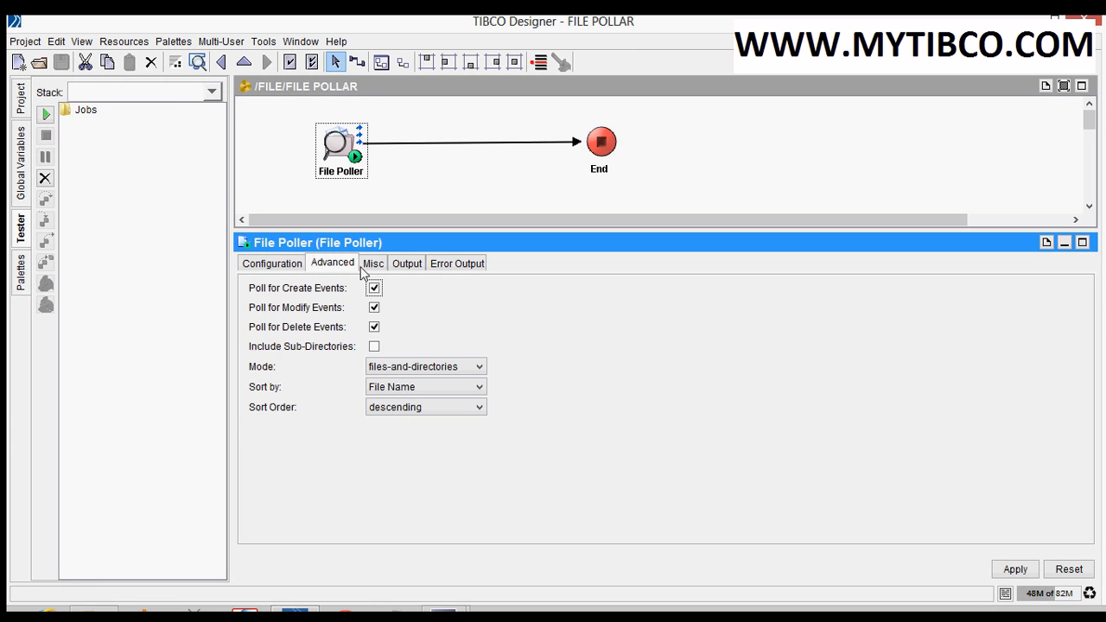
{"action": "left_click", "coordinate": [374, 264]}
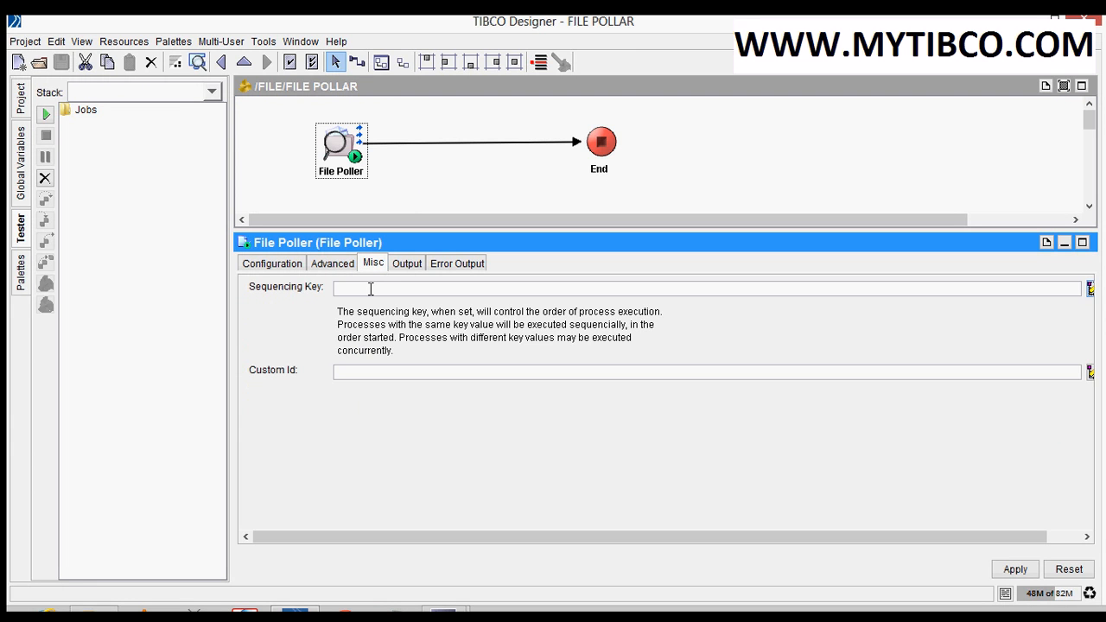
{"action": "left_click", "coordinate": [370, 289]}
{"action": "left_click", "coordinate": [405, 270]}
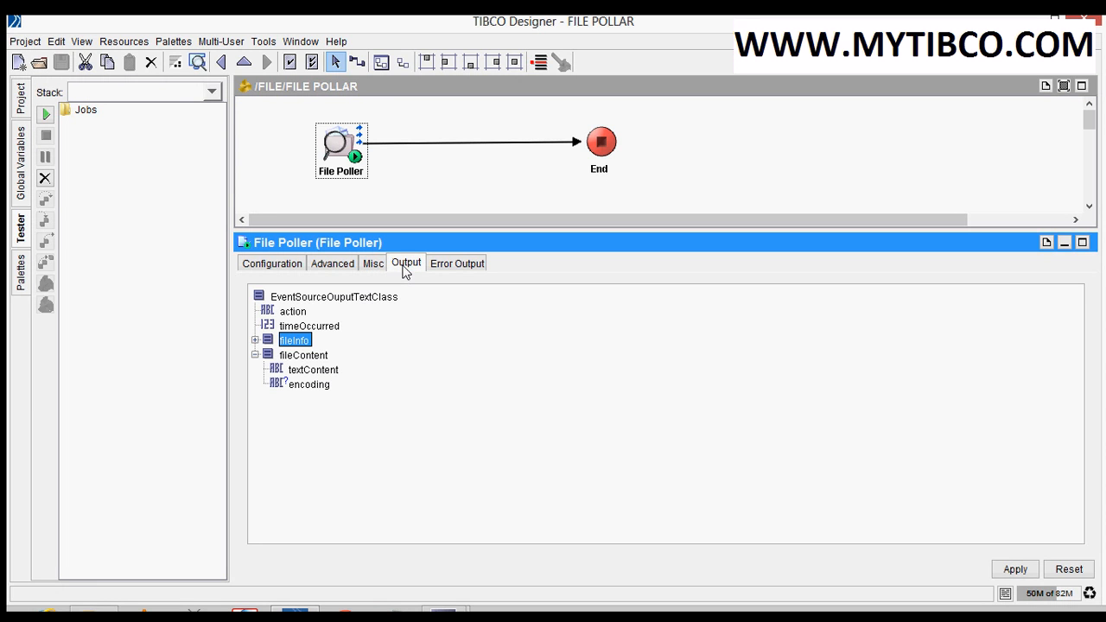
- Discard the unapplied File Poller change and display the activity's general configuration again
{"action": "left_click", "coordinate": [396, 218]}
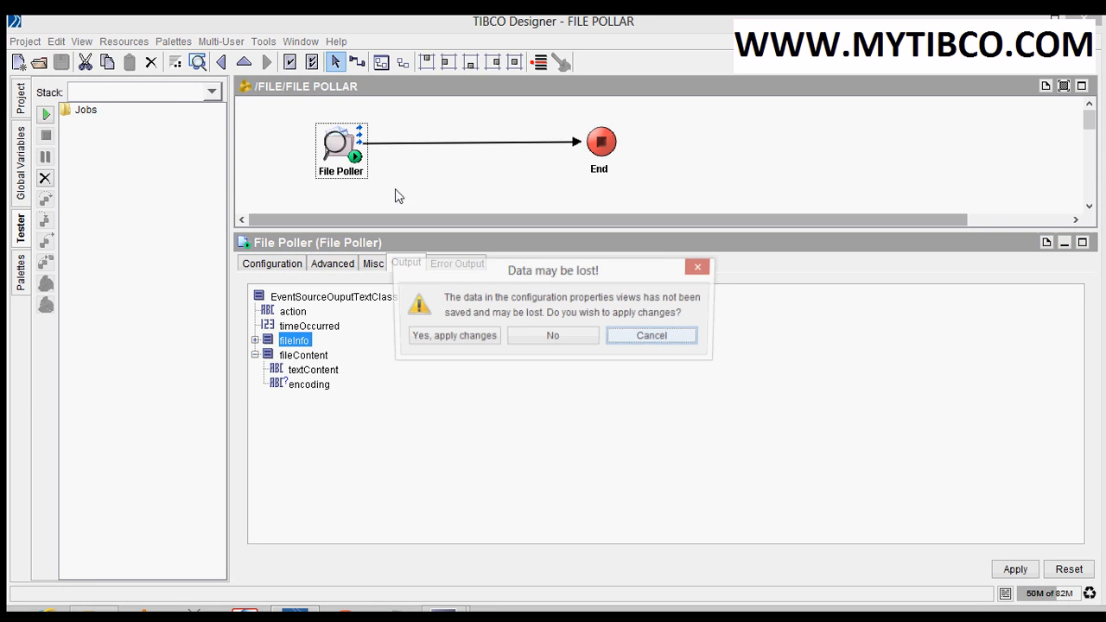
{"action": "left_click", "coordinate": [531, 335]}
{"action": "left_click", "coordinate": [347, 164]}
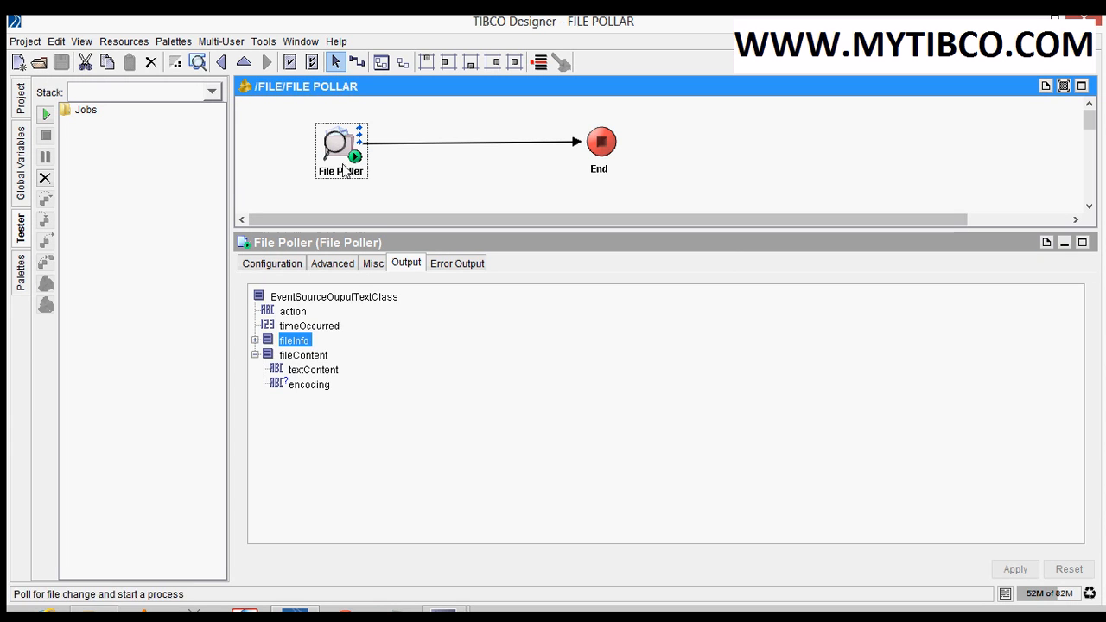
{"action": "left_click", "coordinate": [272, 267]}
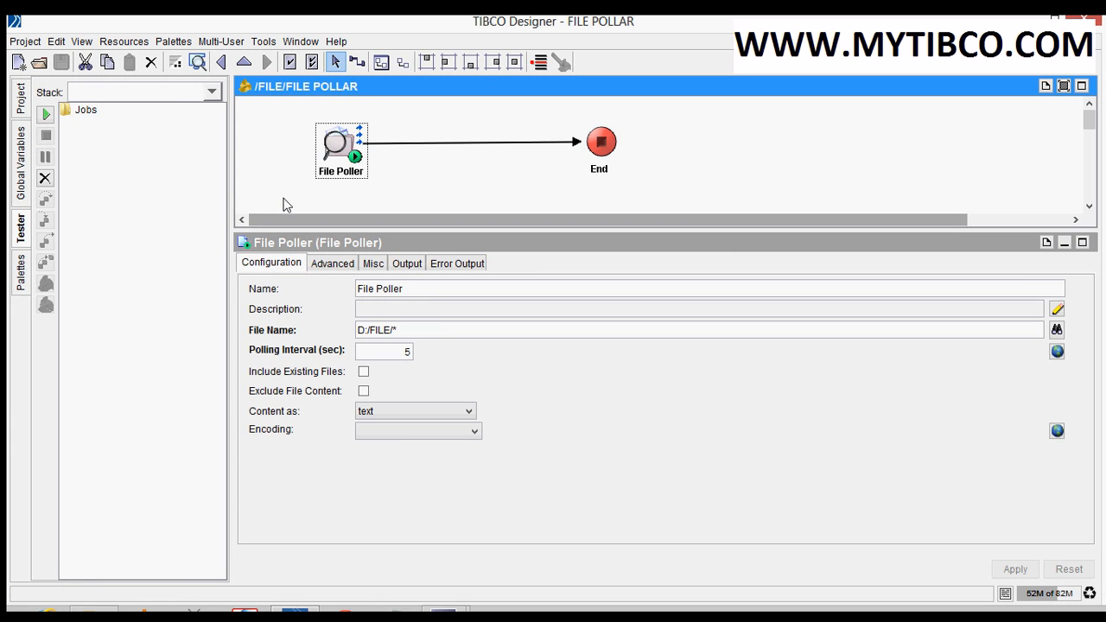